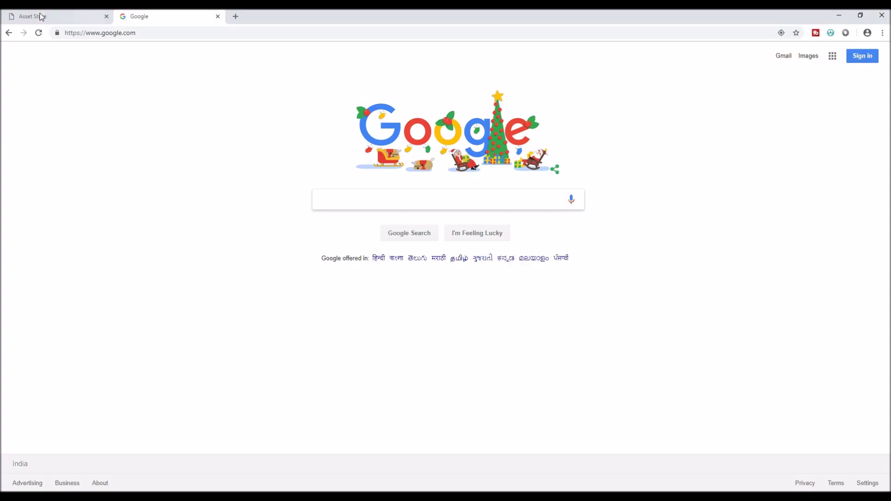
Switch to the browser's Asset Store Downloads page listing purchased packages
{"action": "left_click", "coordinate": [41, 16]}
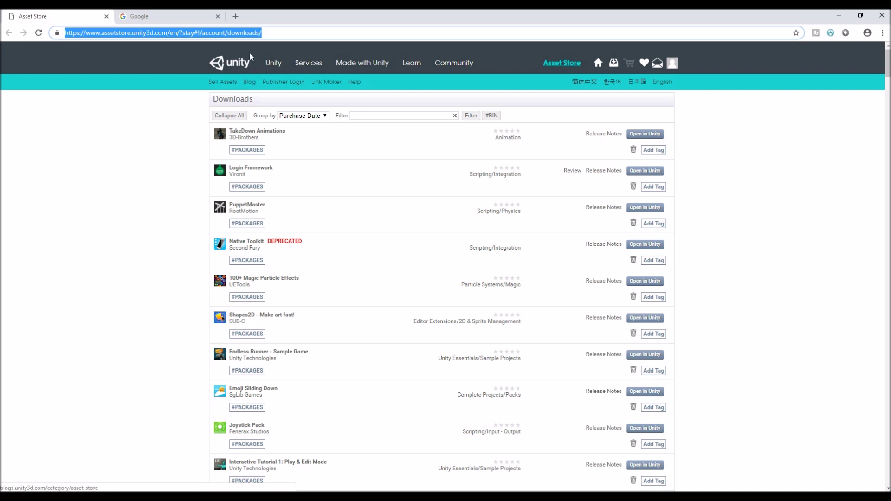
Trim the web address to assetstore.unity.com and load the store home page
{"action": "left_click", "coordinate": [289, 33]}
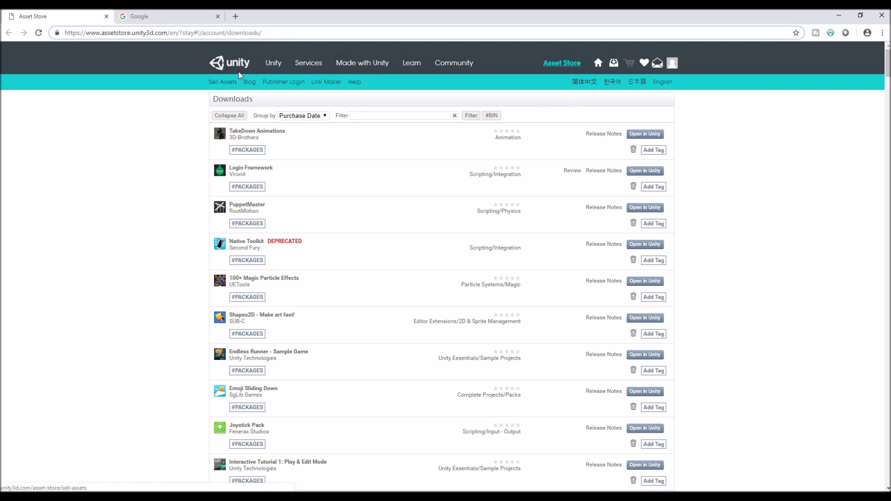
{"action": "left_click_drag", "start_coordinate": [168, 33], "coordinate": [358, 37]}
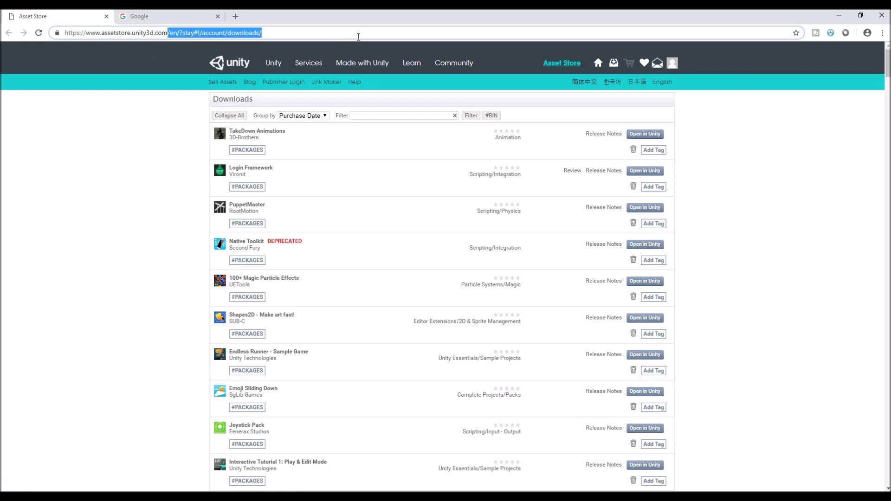
{"action": "key", "text": "BackSpace"}
{"action": "key", "text": "Return"}
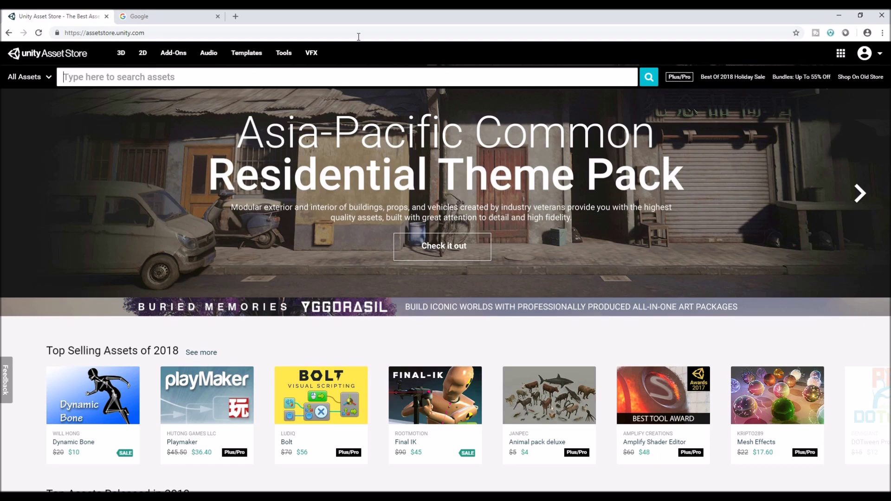
Browse the Asset Store homepage and switch to the old version of the store
{"action": "scroll", "coordinate": [407, 117], "scroll_direction": "down", "scroll_amount": 2}
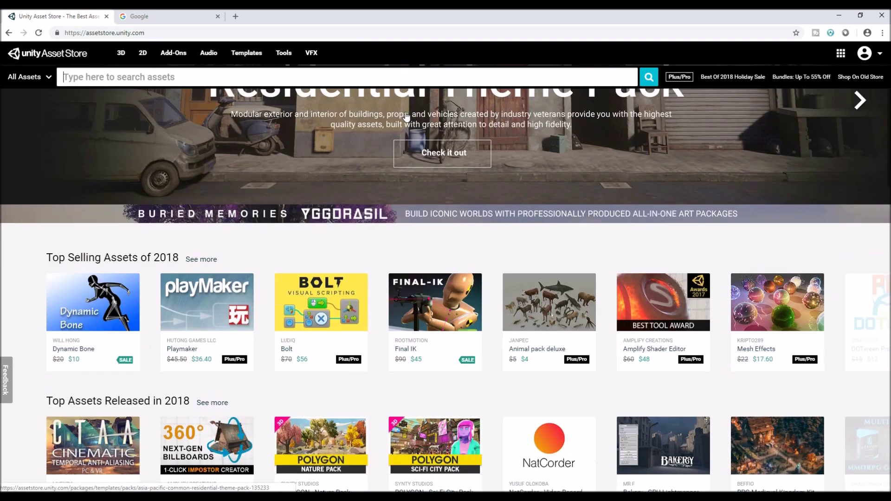
{"action": "scroll", "coordinate": [407, 117], "scroll_direction": "down", "scroll_amount": 4}
{"action": "scroll", "coordinate": [407, 117], "scroll_direction": "up", "scroll_amount": 4}
{"action": "scroll", "coordinate": [439, 147], "scroll_direction": "down", "scroll_amount": 4}
{"action": "scroll", "coordinate": [439, 147], "scroll_direction": "up", "scroll_amount": 3}
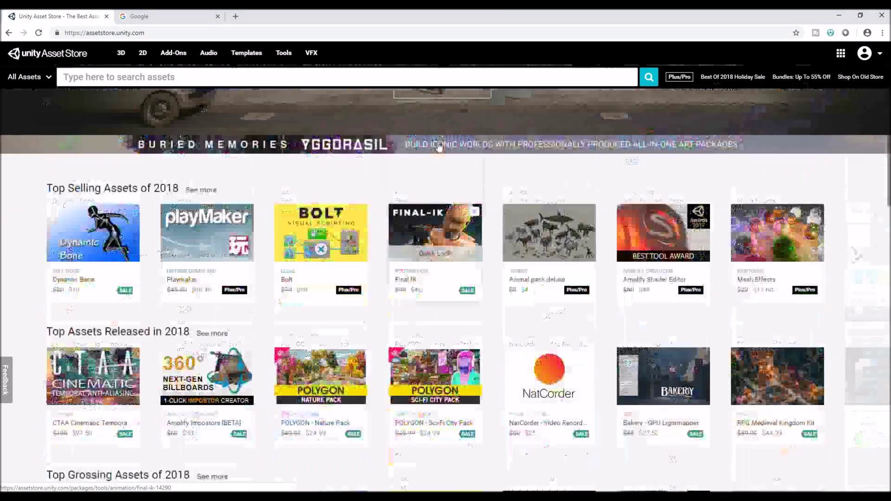
{"action": "scroll", "coordinate": [439, 147], "scroll_direction": "up", "scroll_amount": 3}
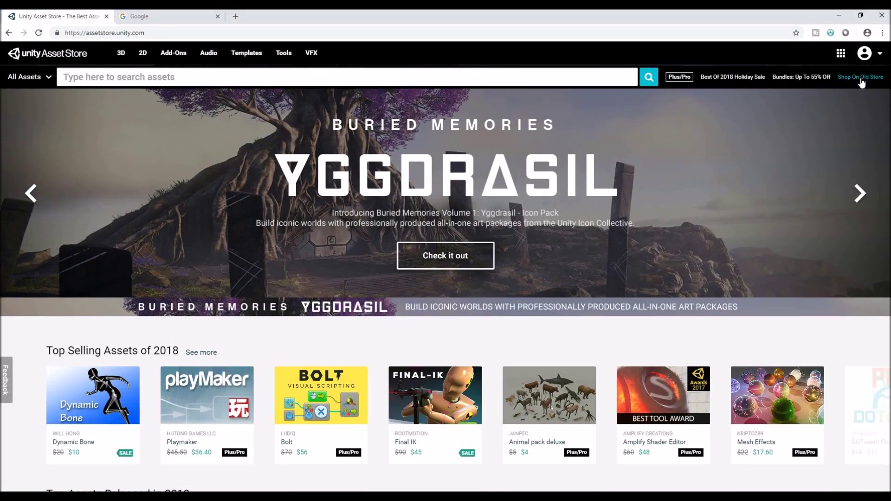
{"action": "left_click", "coordinate": [861, 77]}
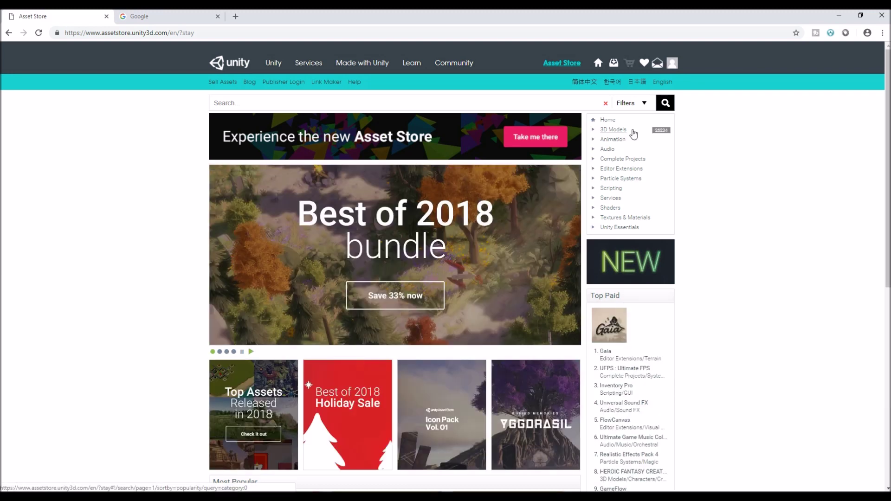
Filter the old store to 3D Models > Characters and sort the results by price
{"action": "left_click", "coordinate": [631, 131]}
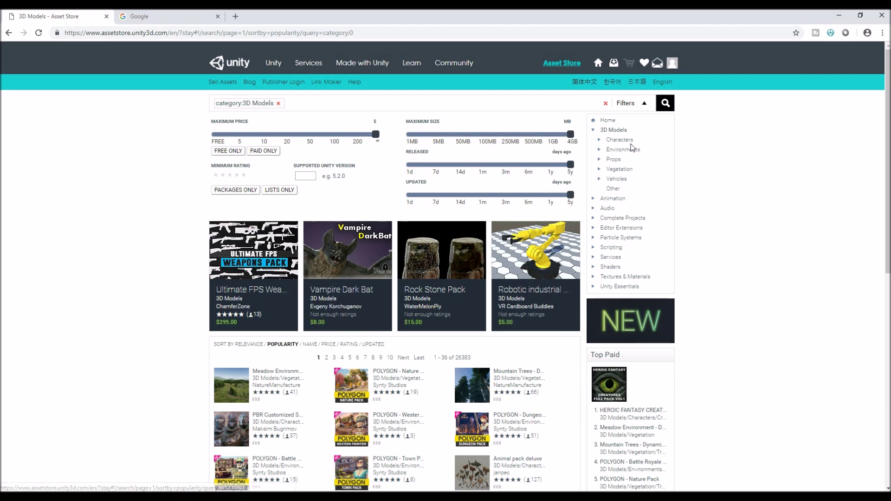
{"action": "left_click", "coordinate": [621, 140]}
{"action": "scroll", "coordinate": [459, 341], "scroll_direction": "down", "scroll_amount": 6}
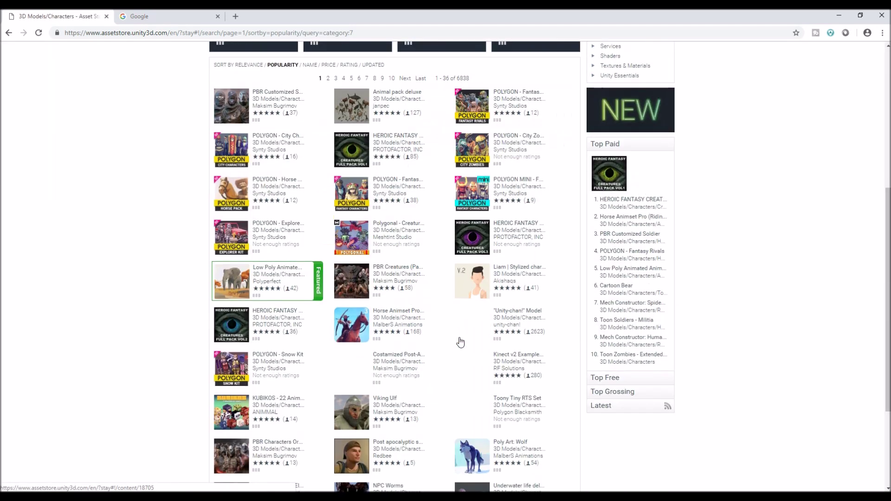
{"action": "scroll", "coordinate": [421, 325], "scroll_direction": "up", "scroll_amount": 4}
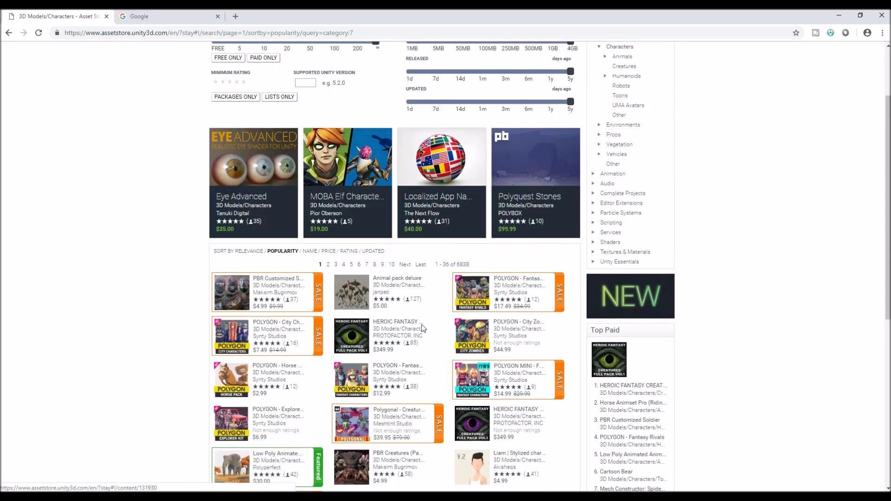
{"action": "left_click", "coordinate": [328, 252]}
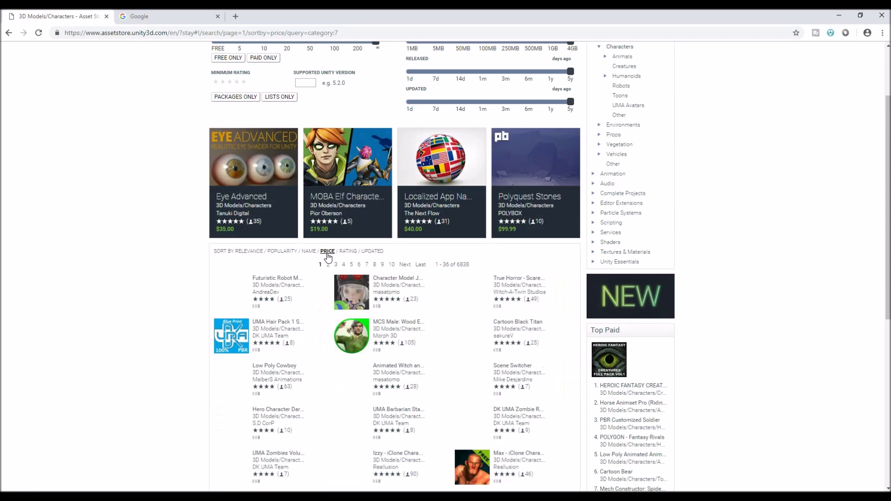
{"action": "scroll", "coordinate": [329, 269], "scroll_direction": "down", "scroll_amount": 1}
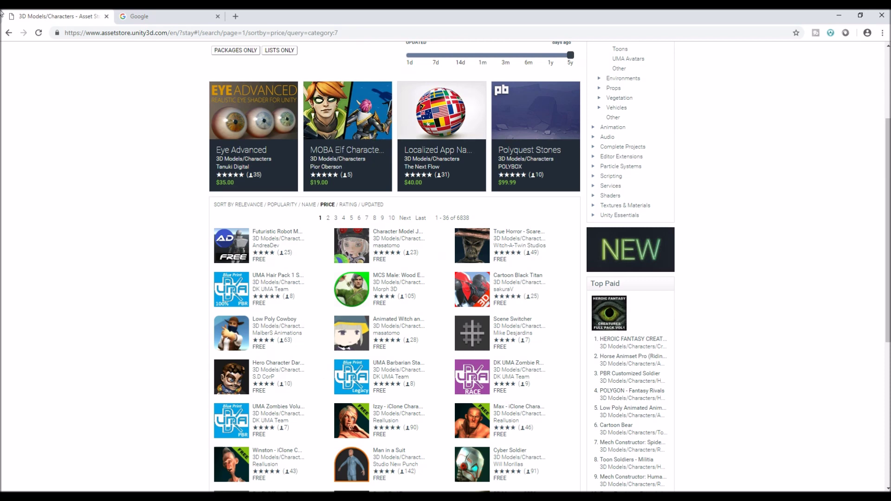
Search Google for 'adobe fuse' and open the Adobe Fuse product page
{"action": "left_click", "coordinate": [141, 17]}
{"action": "left_click", "coordinate": [405, 204]}
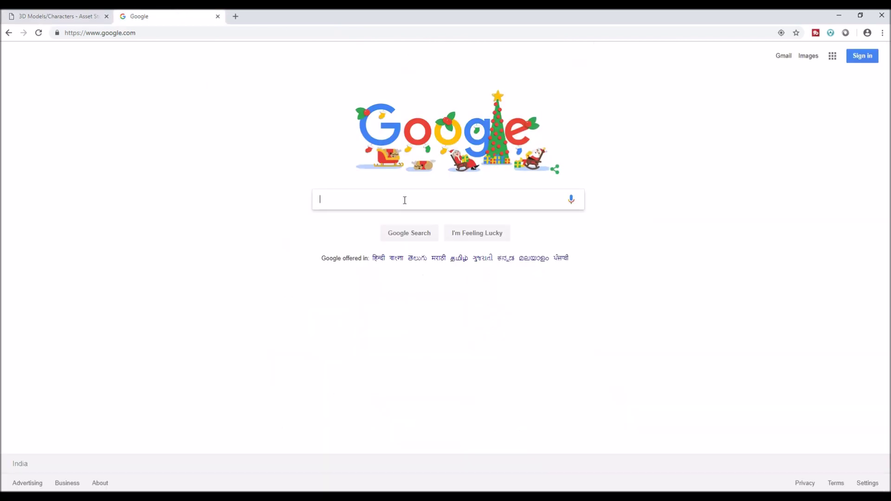
{"action": "type", "text": "adu"}
{"action": "key", "text": "BackSpace"}
{"action": "type", "text": "o"}
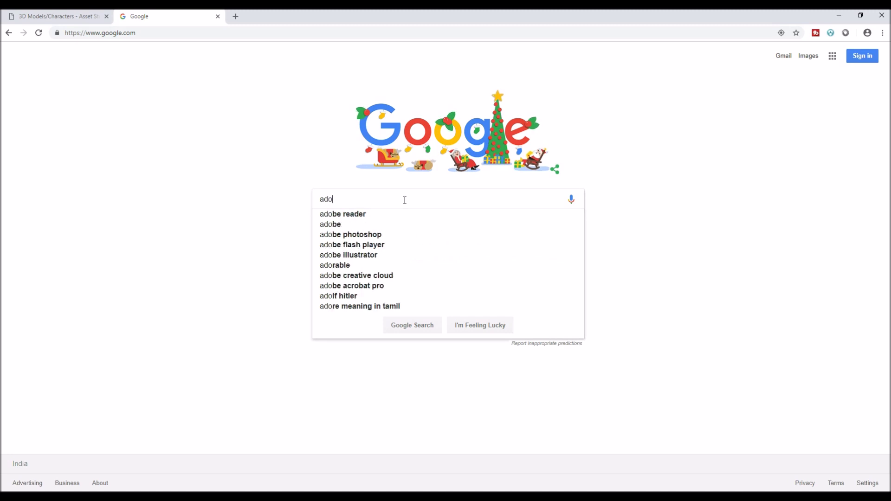
{"action": "type", "text": "be fuse"}
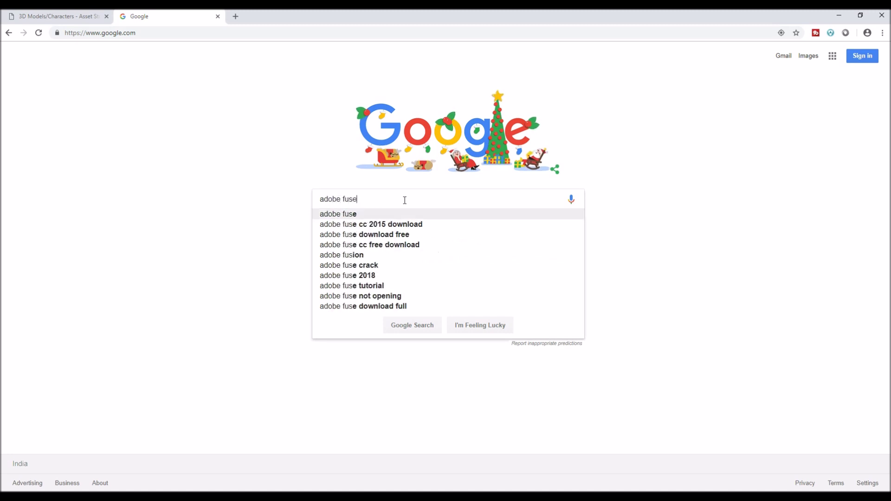
{"action": "key", "text": "Return"}
{"action": "left_click", "coordinate": [205, 142]}
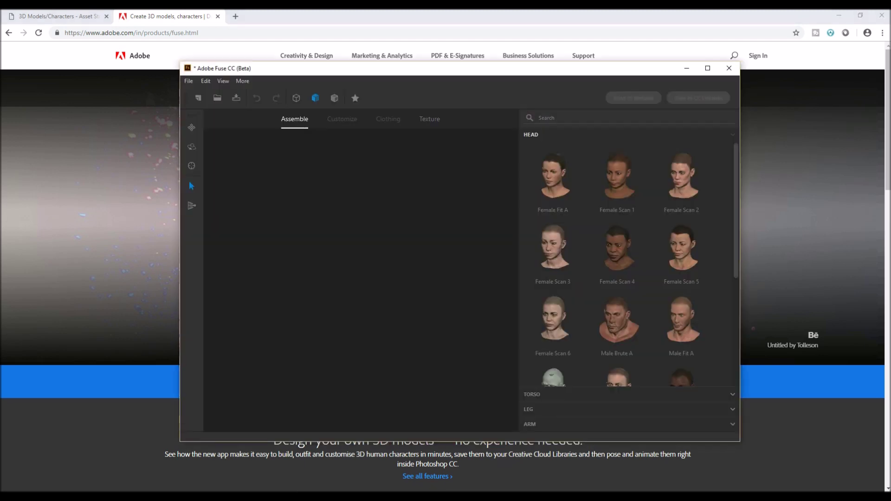
Check the File menu without choosing anything, then browse the HEAD thumbnails in the library
{"action": "left_click", "coordinate": [192, 82]}
{"action": "left_click", "coordinate": [199, 91]}
{"action": "scroll", "coordinate": [703, 232], "scroll_direction": "down", "scroll_amount": 1}
{"action": "scroll", "coordinate": [703, 232], "scroll_direction": "up", "scroll_amount": 1}
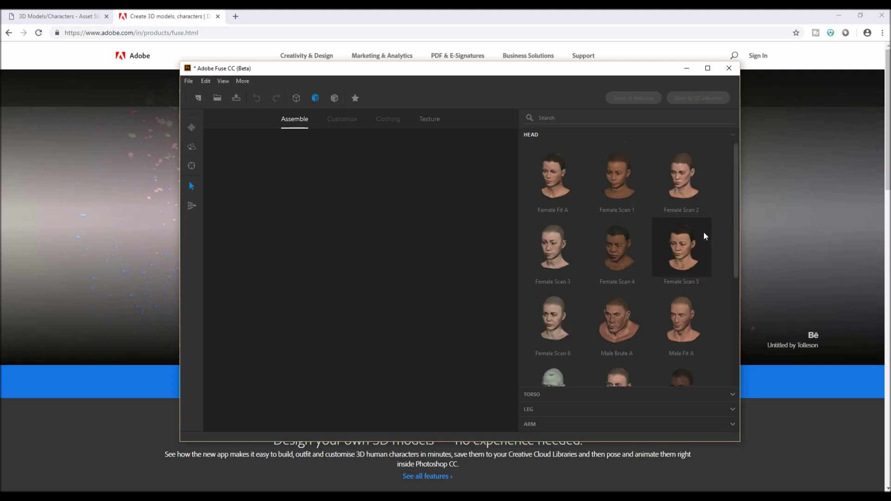
{"action": "scroll", "coordinate": [616, 228], "scroll_direction": "down", "scroll_amount": 2}
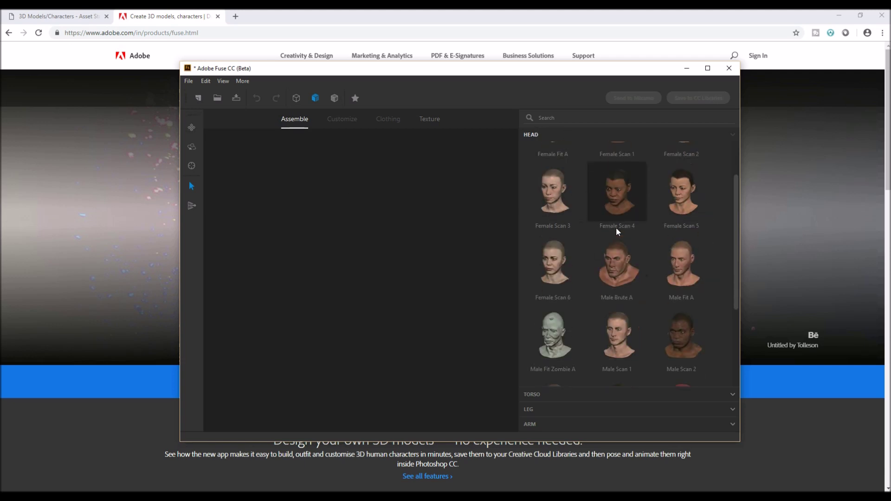
{"action": "scroll", "coordinate": [617, 228], "scroll_direction": "down", "scroll_amount": 1}
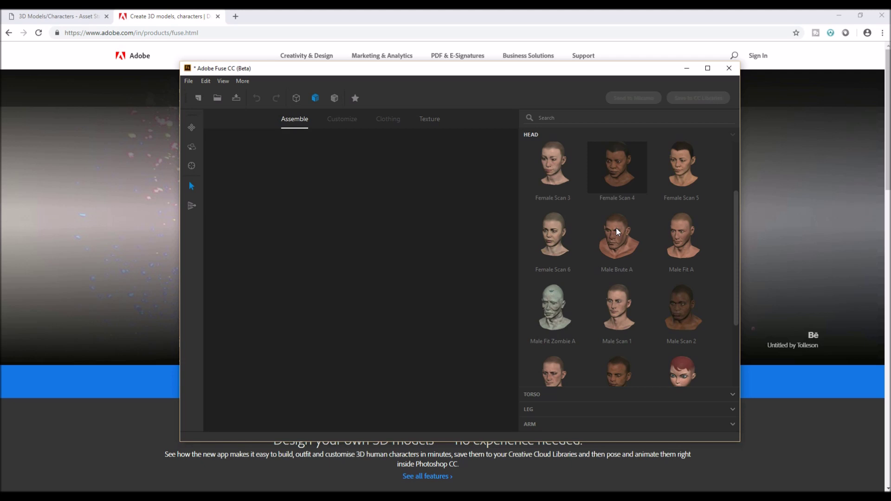
{"action": "scroll", "coordinate": [665, 246], "scroll_direction": "down", "scroll_amount": 1}
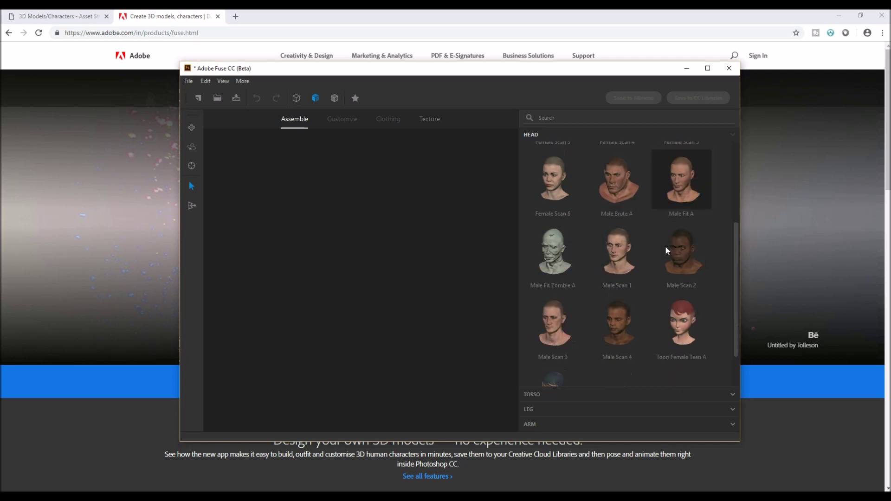
{"action": "scroll", "coordinate": [664, 246], "scroll_direction": "up", "scroll_amount": 2}
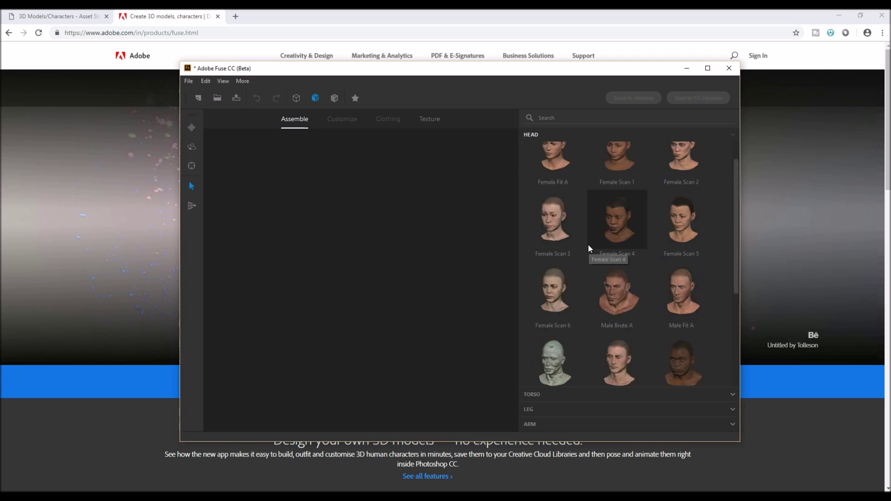
{"action": "scroll", "coordinate": [674, 311], "scroll_direction": "down", "scroll_amount": 2}
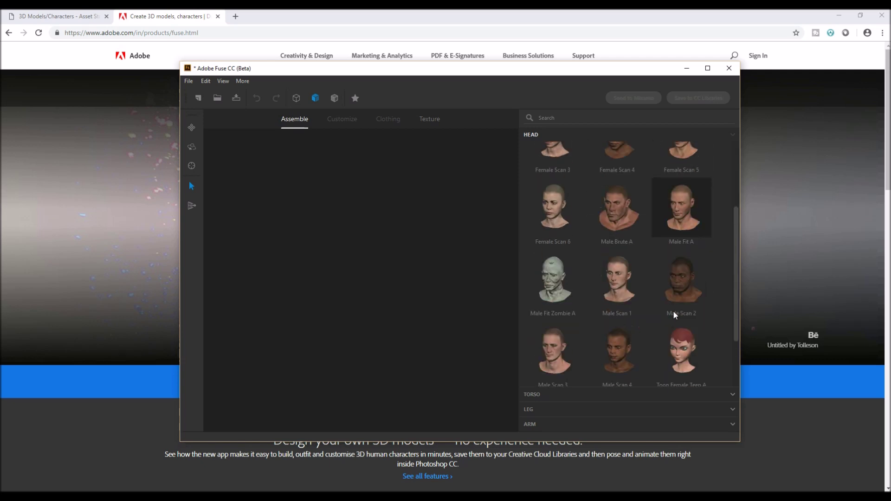
{"action": "left_click", "coordinate": [615, 284]}
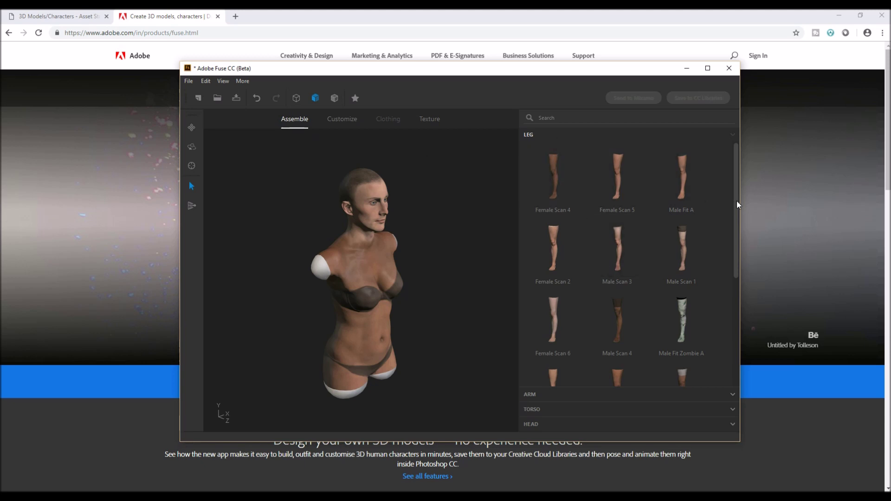
{"action": "left_click", "coordinate": [203, 81]}
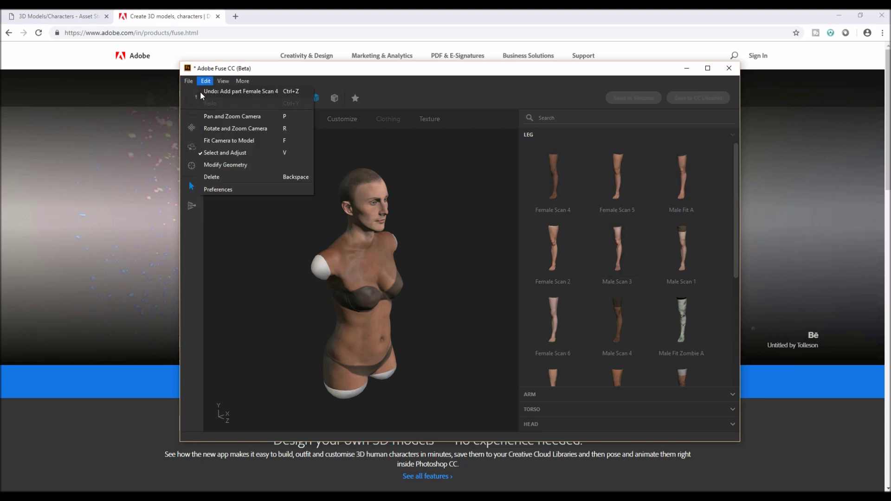
{"action": "left_click", "coordinate": [191, 91]}
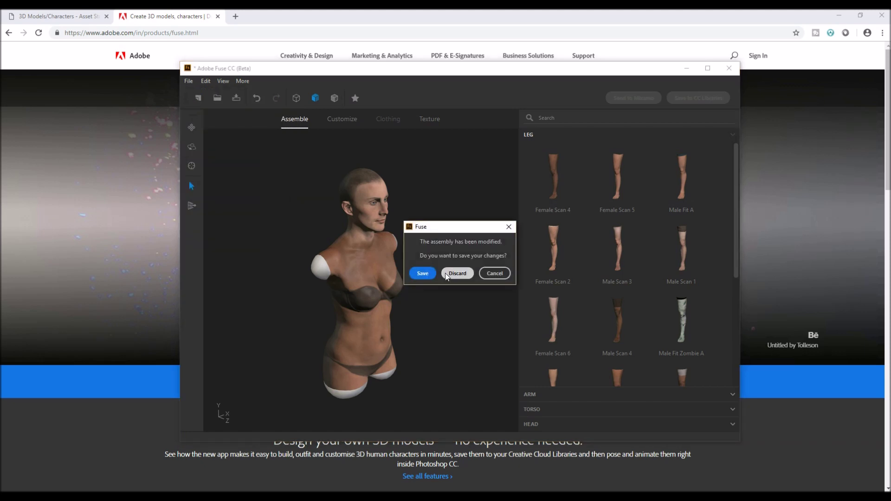
{"action": "left_click", "coordinate": [452, 274]}
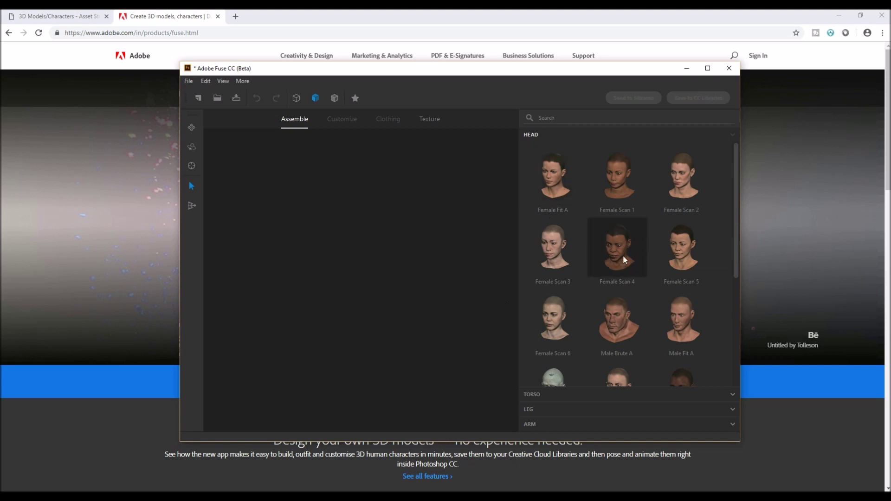
Add the Male Fit A head and a female torso with a black bra
{"action": "scroll", "coordinate": [674, 294], "scroll_direction": "down", "scroll_amount": 1}
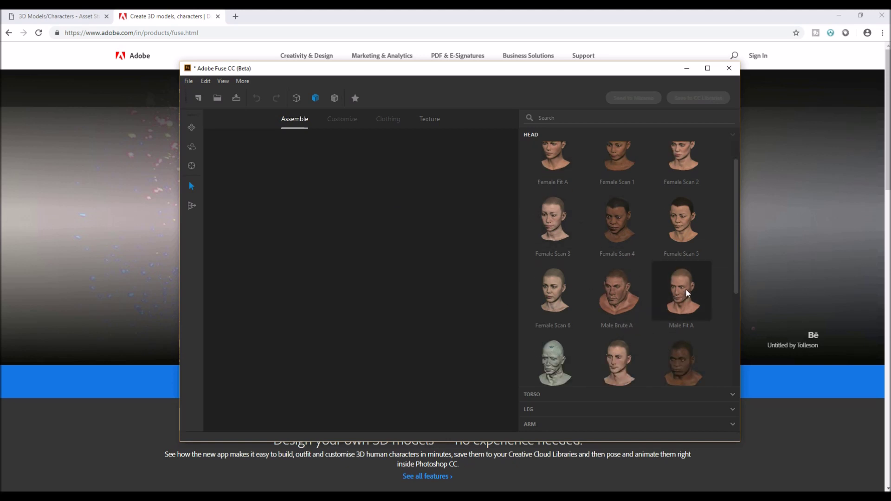
{"action": "left_click", "coordinate": [686, 289]}
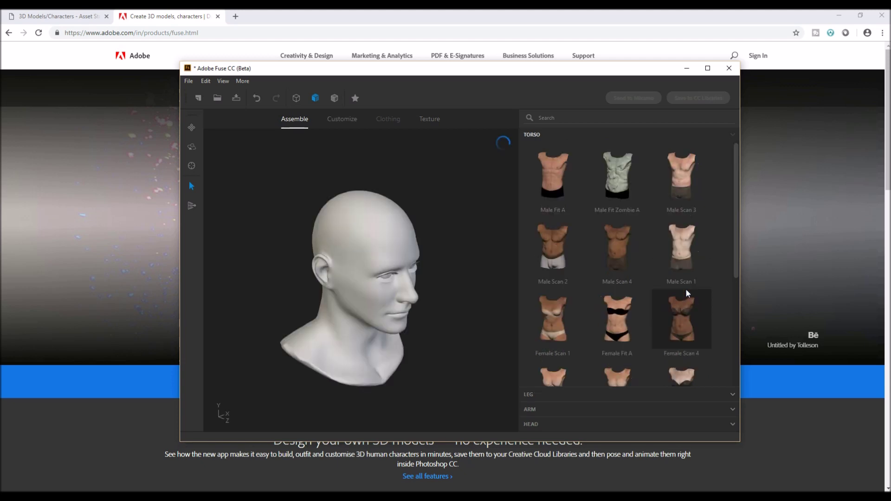
{"action": "left_click", "coordinate": [713, 293]}
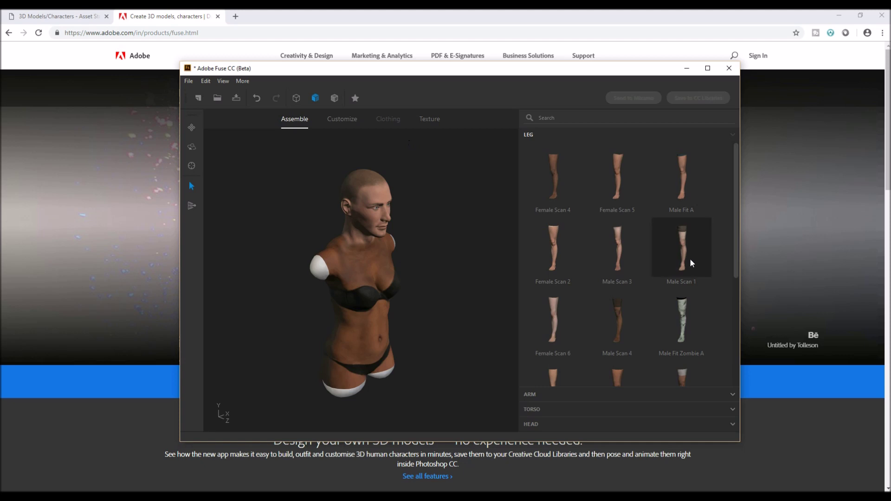
Start a new model without saving and add the Male Fit A head
{"action": "left_click", "coordinate": [188, 81]}
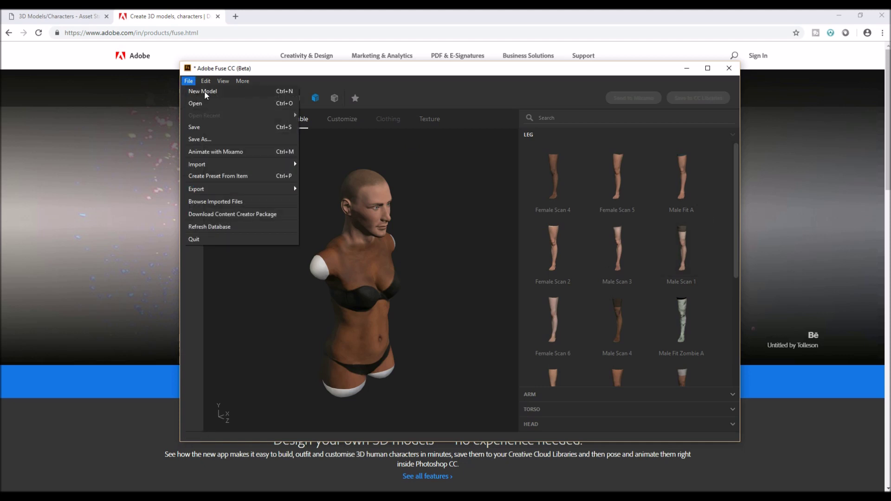
{"action": "left_click", "coordinate": [204, 91]}
{"action": "left_click", "coordinate": [461, 274]}
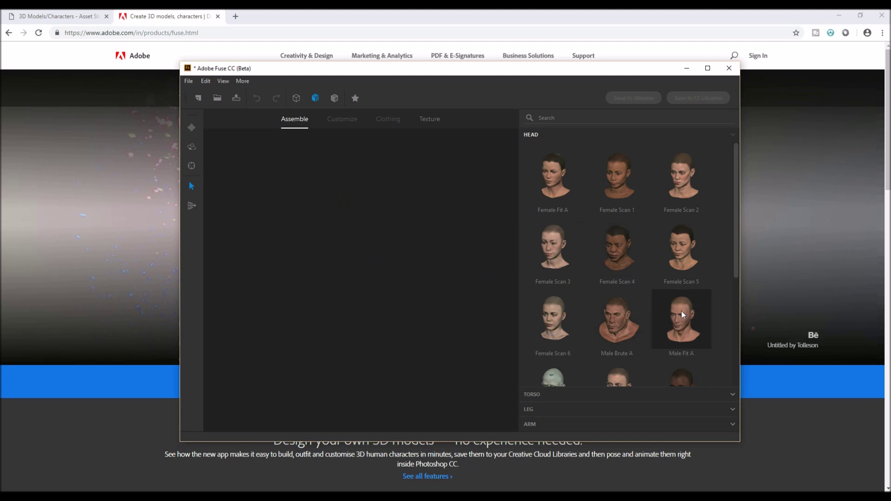
{"action": "scroll", "coordinate": [681, 311], "scroll_direction": "down", "scroll_amount": 1}
{"action": "scroll", "coordinate": [683, 304], "scroll_direction": "down", "scroll_amount": 1}
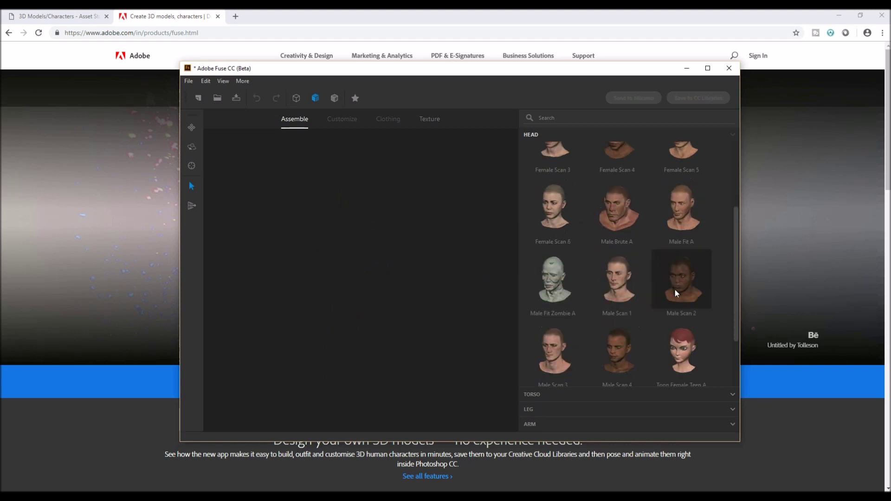
{"action": "left_click", "coordinate": [674, 227]}
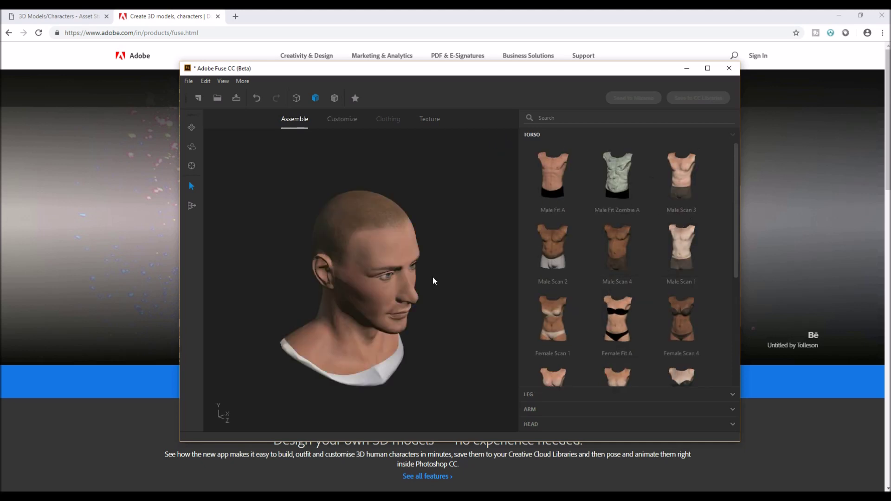
Orbit the Male Fit A head to view it from below and three-quarter front
{"action": "left_click_drag", "start_coordinate": [416, 280], "coordinate": [219, 411]}
{"action": "left_click_drag", "start_coordinate": [249, 315], "coordinate": [262, 354]}
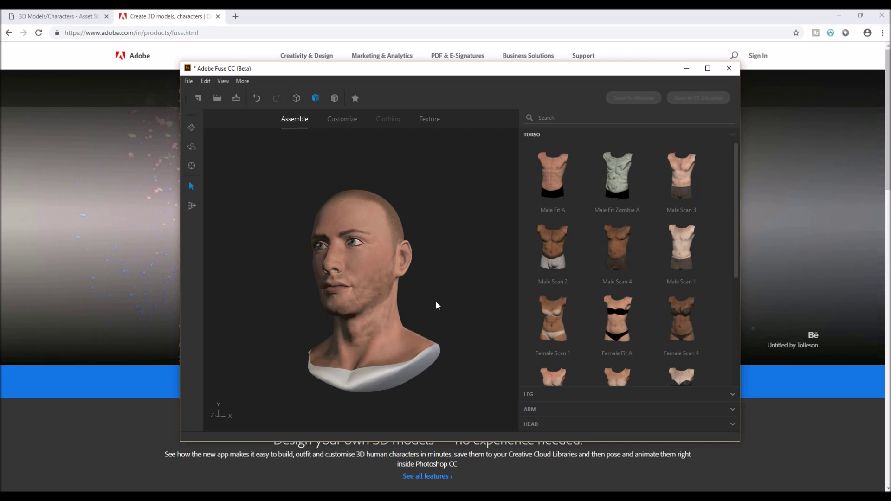
Attach the Male Scan 3 torso, Male Fit A legs and Male Fit A arms
{"action": "left_click", "coordinate": [696, 184]}
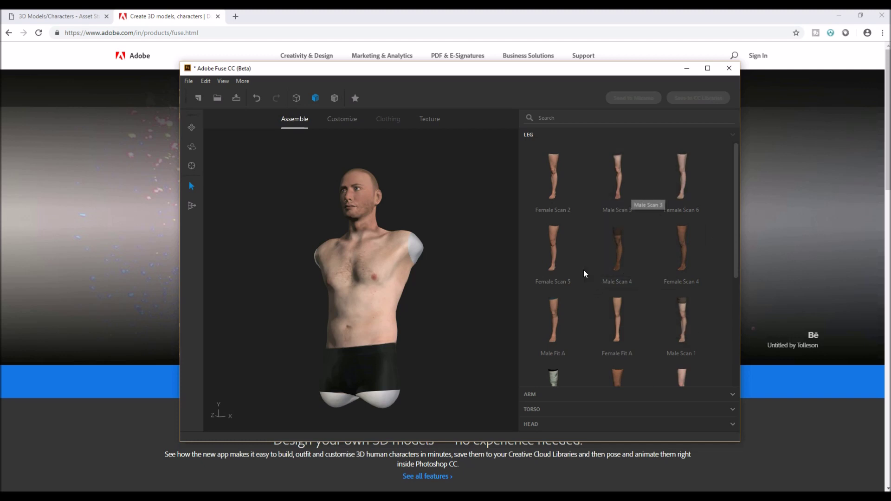
{"action": "left_click", "coordinate": [561, 321]}
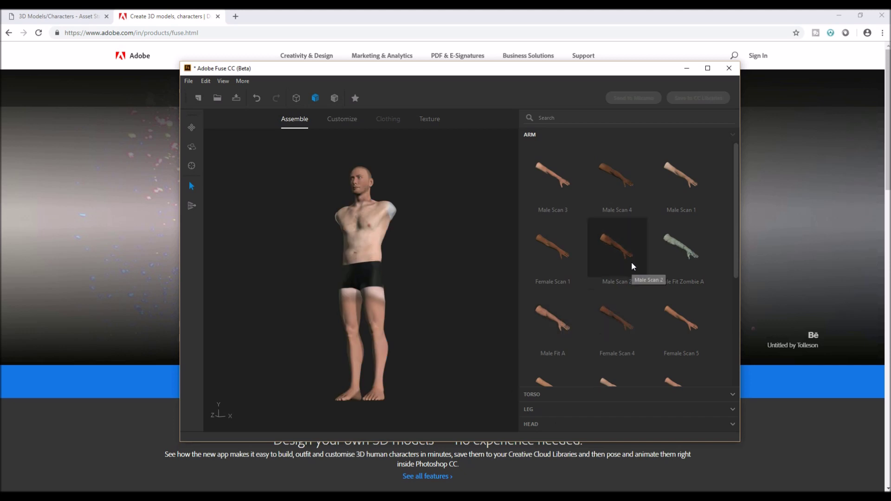
{"action": "scroll", "coordinate": [627, 327], "scroll_direction": "down", "scroll_amount": 1}
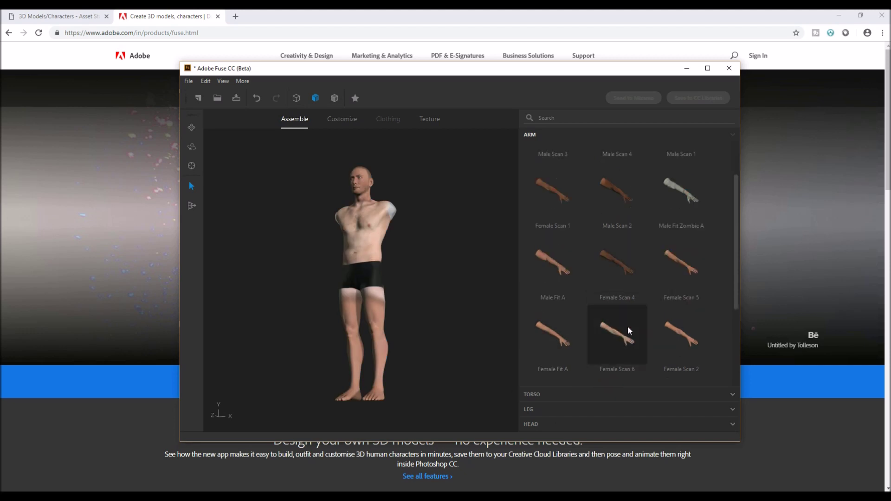
{"action": "scroll", "coordinate": [613, 339], "scroll_direction": "down", "scroll_amount": 2}
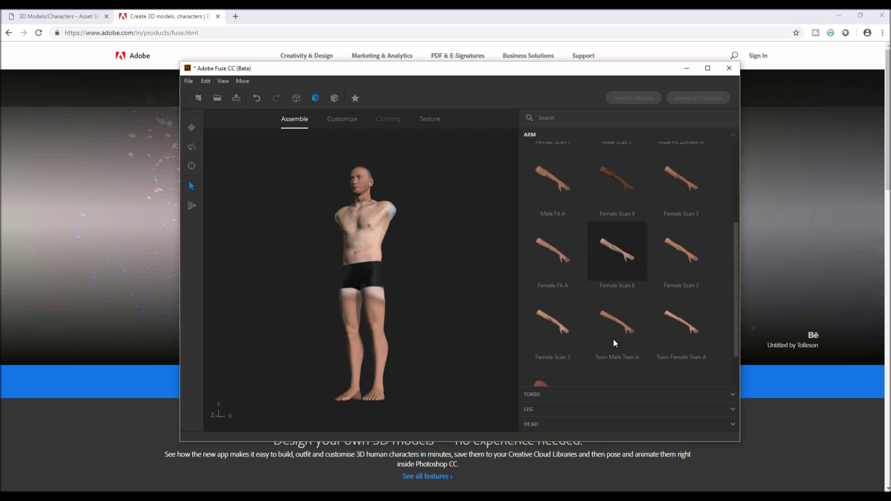
{"action": "scroll", "coordinate": [614, 343], "scroll_direction": "up", "scroll_amount": 2}
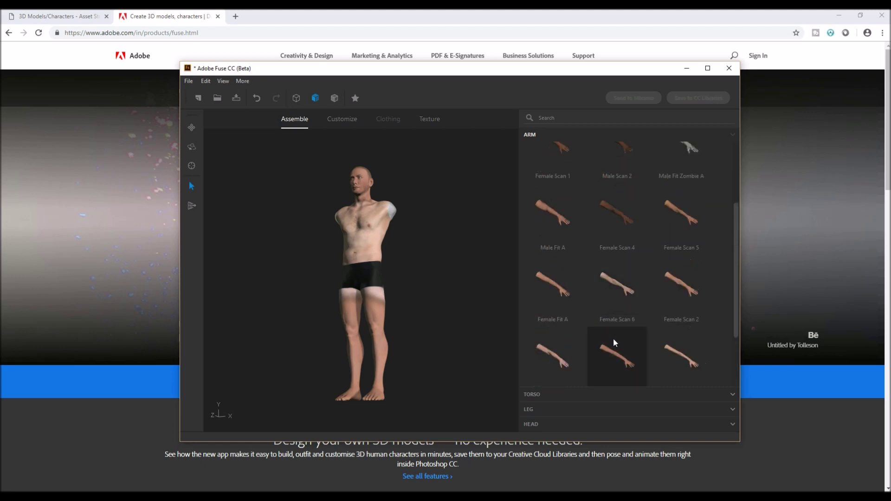
{"action": "left_click", "coordinate": [568, 207]}
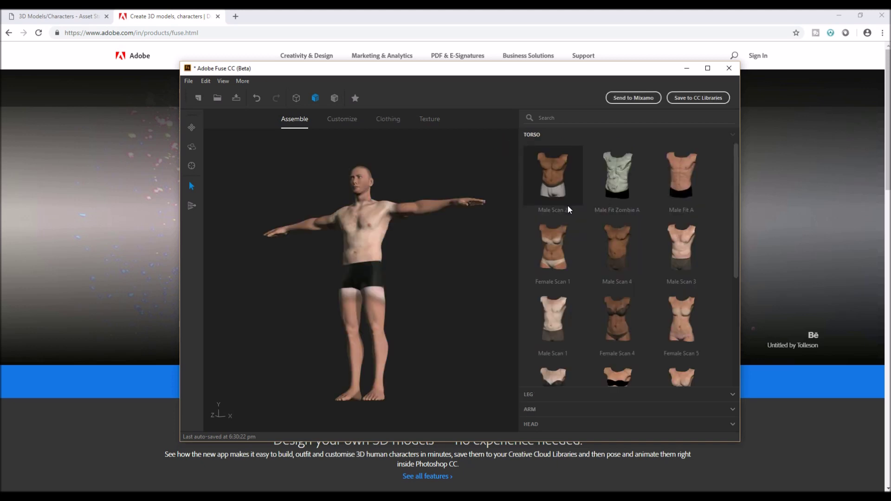
{"action": "scroll", "coordinate": [564, 209], "scroll_direction": "down", "scroll_amount": 5}
{"action": "scroll", "coordinate": [564, 209], "scroll_direction": "up", "scroll_amount": 4}
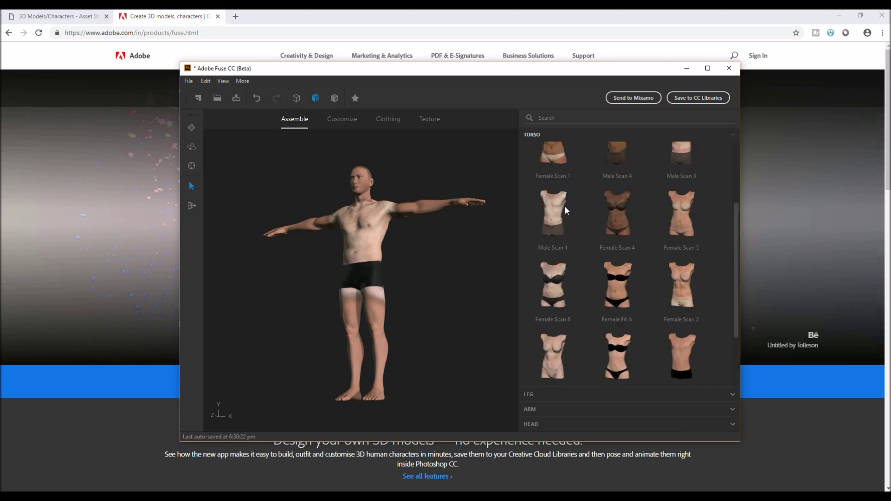
{"action": "scroll", "coordinate": [556, 161], "scroll_direction": "up", "scroll_amount": 1}
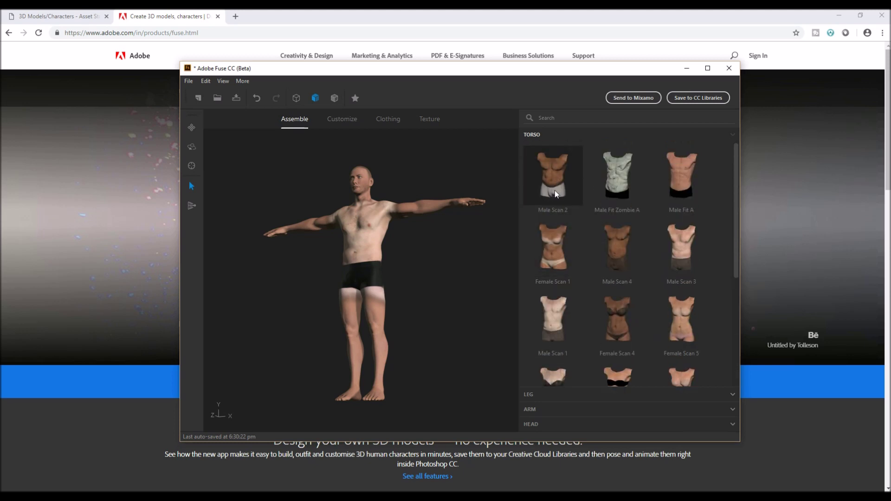
Swap the torso for Male Scan 2 and turn the character to face front
{"action": "left_click", "coordinate": [556, 190]}
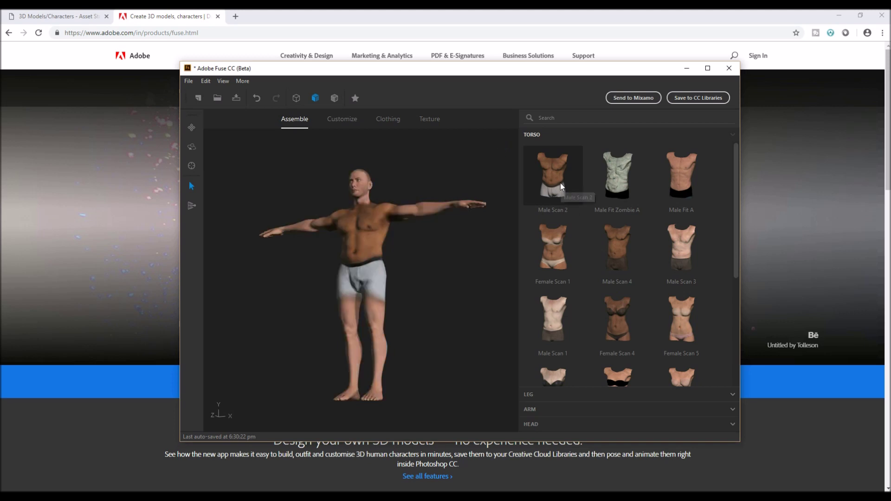
{"action": "scroll", "coordinate": [636, 242], "scroll_direction": "down", "scroll_amount": 5}
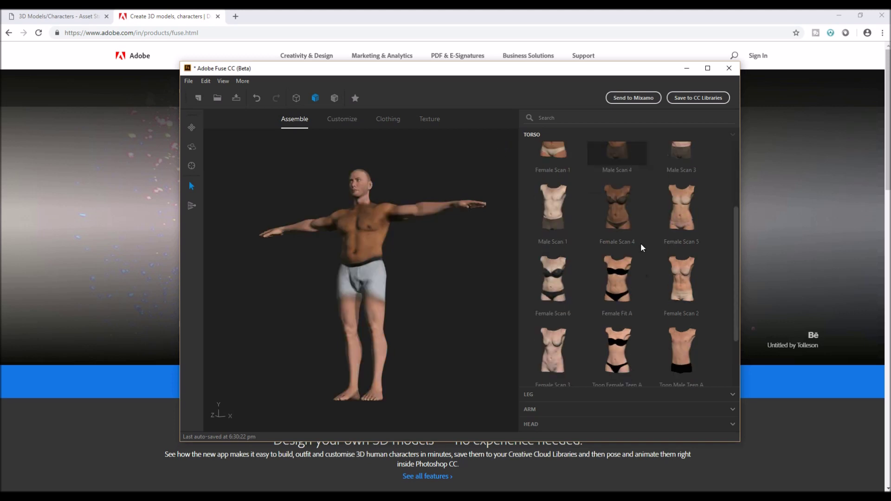
{"action": "left_click", "coordinate": [593, 395]}
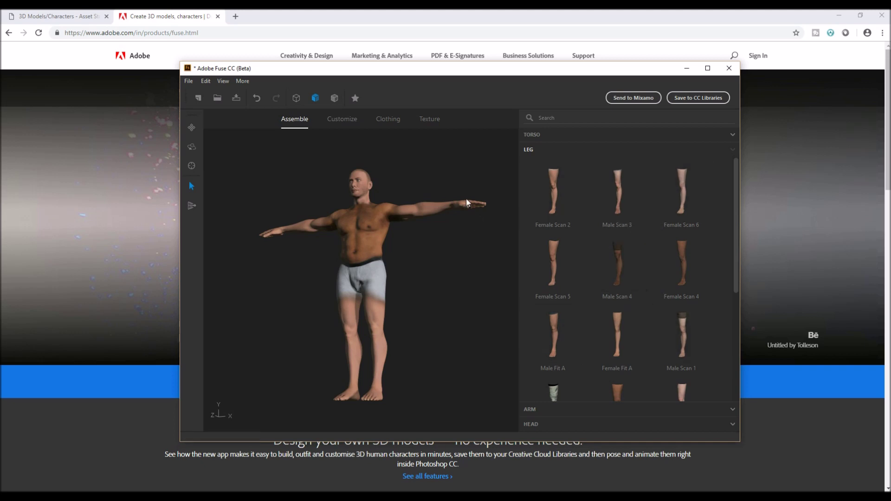
{"action": "left_click_drag", "start_coordinate": [272, 215], "coordinate": [312, 238]}
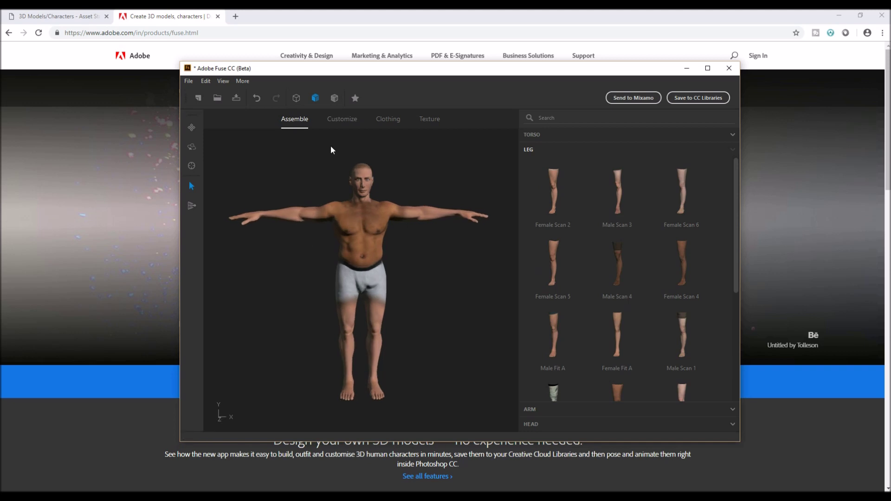
{"action": "left_click", "coordinate": [344, 122]}
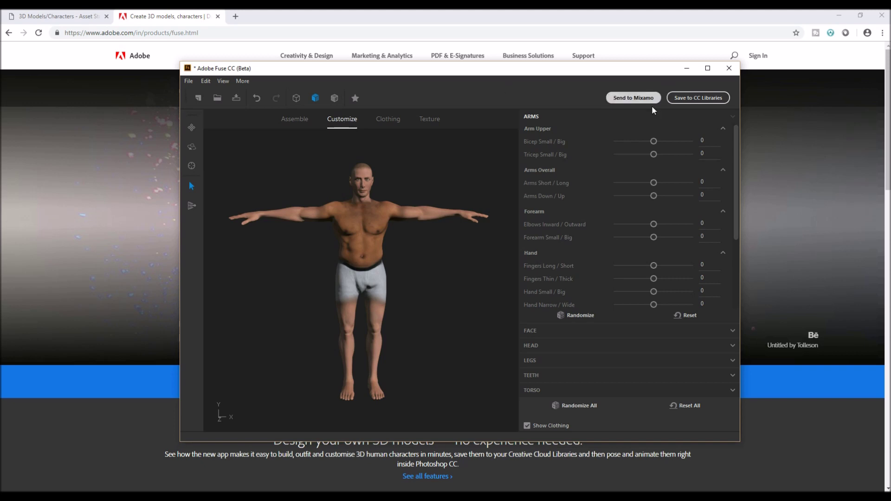
Raise Bicep to 70, slightly shorten and raise the arms, and adjust finger length and thickness
{"action": "left_click_drag", "start_coordinate": [665, 145], "coordinate": [680, 145]}
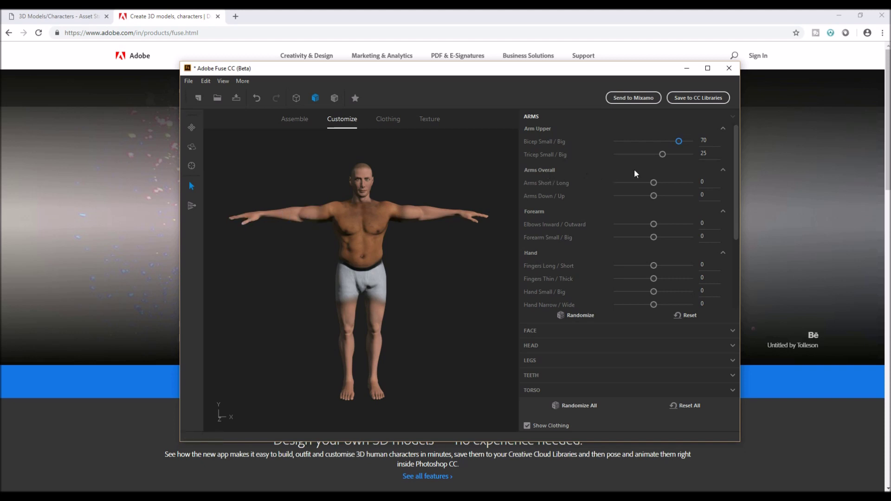
{"action": "left_click_drag", "start_coordinate": [654, 183], "coordinate": [651, 183]}
{"action": "left_click_drag", "start_coordinate": [654, 195], "coordinate": [649, 226]}
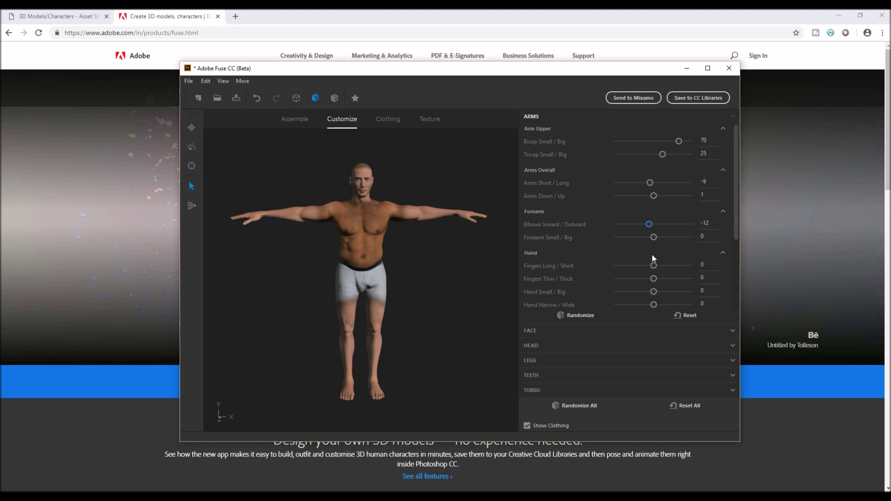
{"action": "left_click_drag", "start_coordinate": [659, 266], "coordinate": [666, 269]}
{"action": "mouse_move", "coordinate": [655, 278]}
{"action": "left_mouse_down"}
{"action": "mouse_move", "coordinate": [664, 279]}
{"action": "mouse_move", "coordinate": [655, 288]}
{"action": "left_mouse_up"}
{"action": "scroll", "coordinate": [679, 253], "scroll_direction": "down", "scroll_amount": 2}
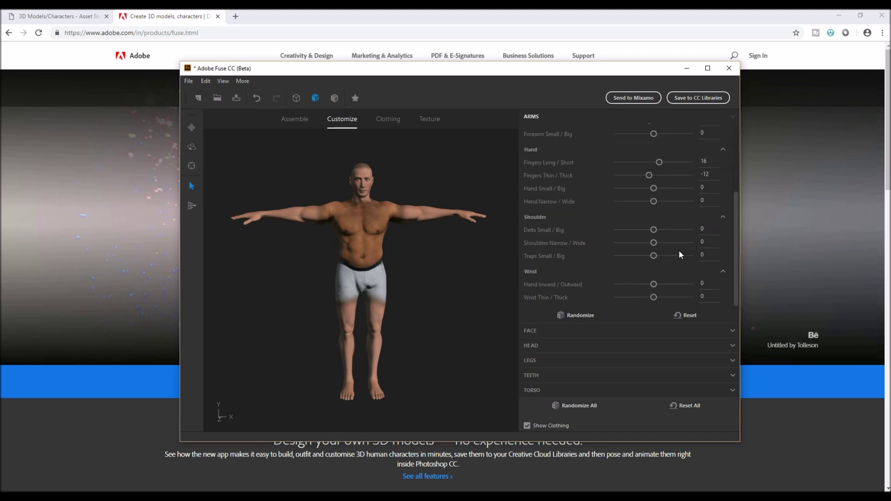
{"action": "left_click", "coordinate": [582, 332]}
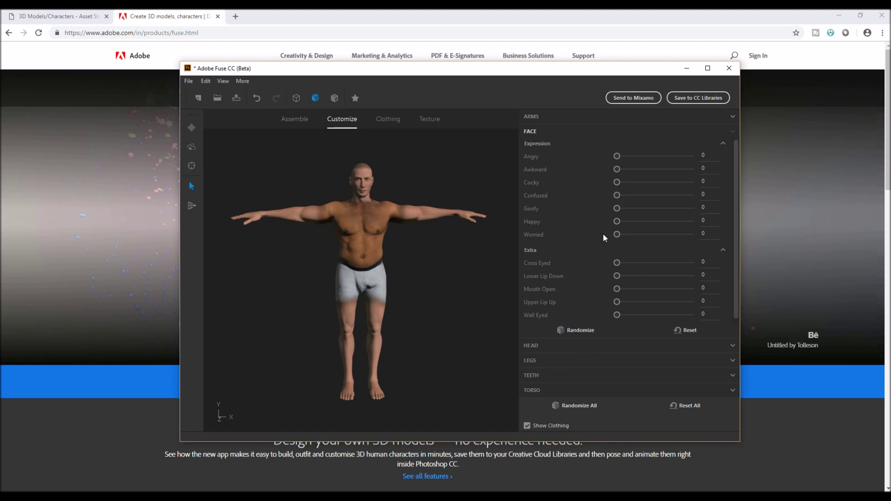
Set face expression sliders: angrier, cross-eyed, mouth fully open, slightly wall-eyed
{"action": "left_click_drag", "start_coordinate": [617, 156], "coordinate": [636, 157]}
{"action": "left_click_drag", "start_coordinate": [617, 170], "coordinate": [669, 173]}
{"action": "key", "text": "ctrl+z"}
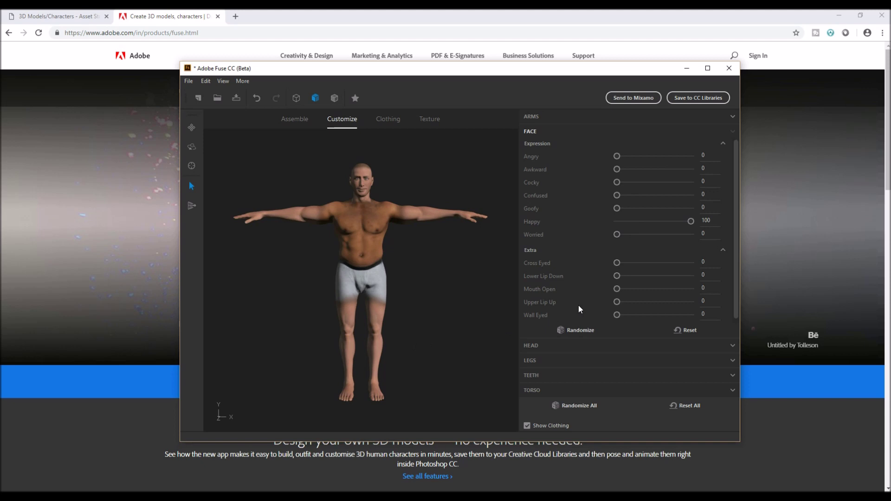
{"action": "left_click_drag", "start_coordinate": [617, 266], "coordinate": [590, 260]}
{"action": "left_click_drag", "start_coordinate": [616, 289], "coordinate": [575, 289]}
{"action": "mouse_move", "coordinate": [617, 314]}
{"action": "left_mouse_down"}
{"action": "mouse_move", "coordinate": [708, 315]}
{"action": "mouse_move", "coordinate": [623, 318]}
{"action": "left_mouse_up"}
{"action": "left_click", "coordinate": [561, 349]}
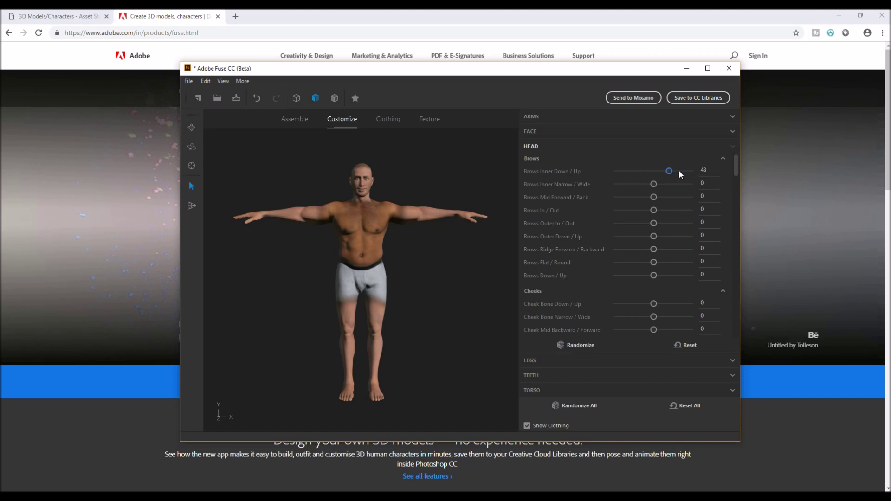
Raise and slightly widen the inner brows with the Brows sliders
{"action": "mouse_move", "coordinate": [680, 172]}
{"action": "left_mouse_down"}
{"action": "mouse_move", "coordinate": [642, 175]}
{"action": "mouse_move", "coordinate": [687, 173]}
{"action": "left_mouse_up"}
{"action": "left_click_drag", "start_coordinate": [642, 174], "coordinate": [651, 174]}
{"action": "mouse_move", "coordinate": [654, 185]}
{"action": "left_mouse_down"}
{"action": "mouse_move", "coordinate": [670, 185]}
{"action": "mouse_move", "coordinate": [656, 187]}
{"action": "left_mouse_up"}
{"action": "left_click_drag", "start_coordinate": [648, 171], "coordinate": [653, 171]}
Try Randomize, reset brow and cheek shapes to zero, then raise the brows to about 24
{"action": "left_click", "coordinate": [582, 346]}
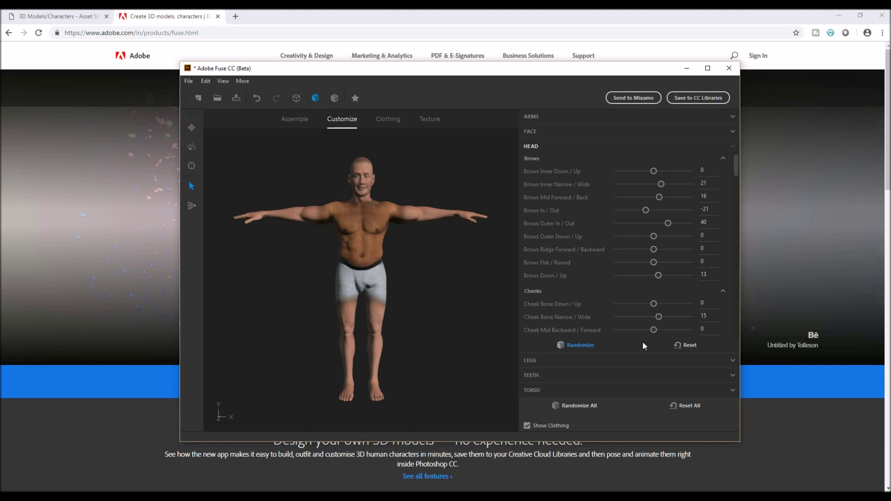
{"action": "left_click", "coordinate": [684, 344]}
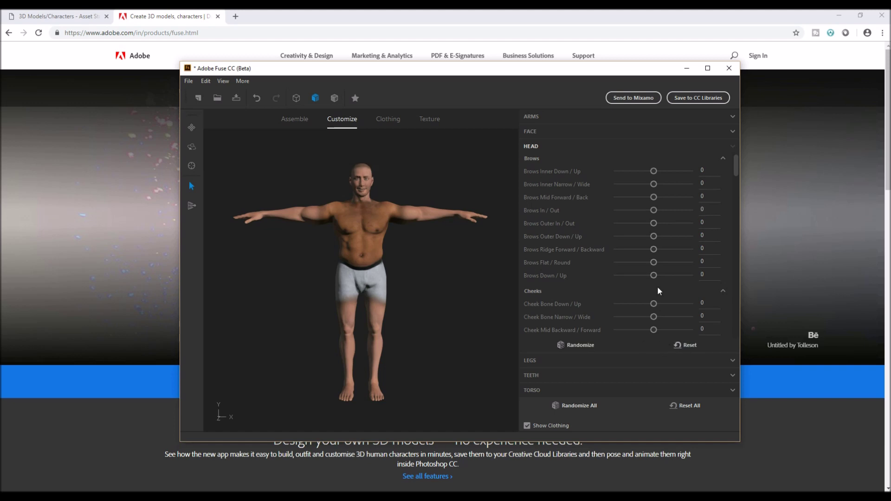
{"action": "left_click_drag", "start_coordinate": [655, 275], "coordinate": [668, 276]}
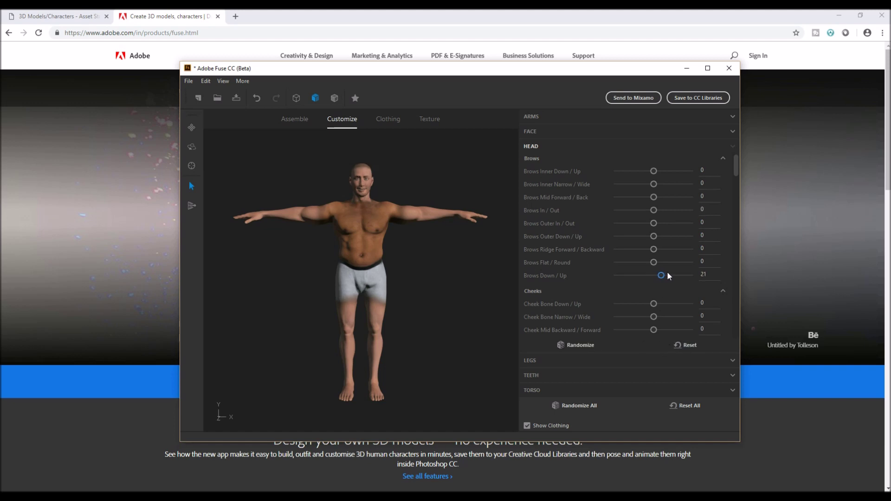
{"action": "left_click", "coordinate": [592, 360]}
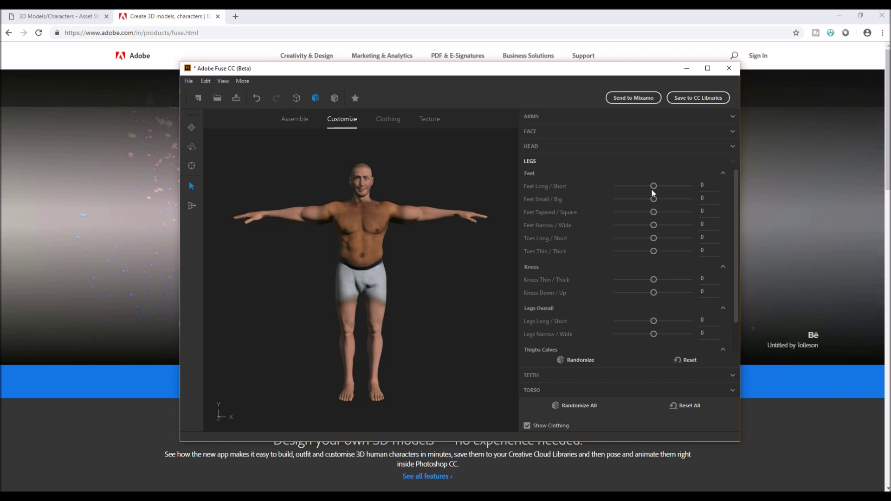
Lengthen and taper the feet, setting the foot sliders to -27, 16 and -21
{"action": "left_click_drag", "start_coordinate": [653, 188], "coordinate": [650, 187]}
{"action": "left_click_drag", "start_coordinate": [653, 184], "coordinate": [663, 201]}
{"action": "left_click_drag", "start_coordinate": [652, 213], "coordinate": [647, 212]}
Make the knees fully thick at 100, nudge leg length, and lengthen the lower canines to 49
{"action": "mouse_move", "coordinate": [653, 279]}
{"action": "left_mouse_down"}
{"action": "mouse_move", "coordinate": [697, 280]}
{"action": "mouse_move", "coordinate": [684, 290]}
{"action": "mouse_move", "coordinate": [648, 288]}
{"action": "left_mouse_up"}
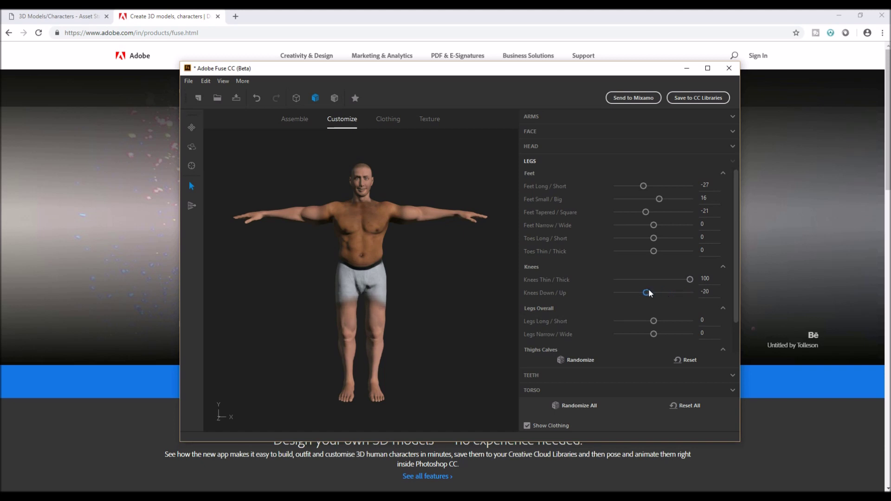
{"action": "left_click_drag", "start_coordinate": [654, 321], "coordinate": [658, 322]}
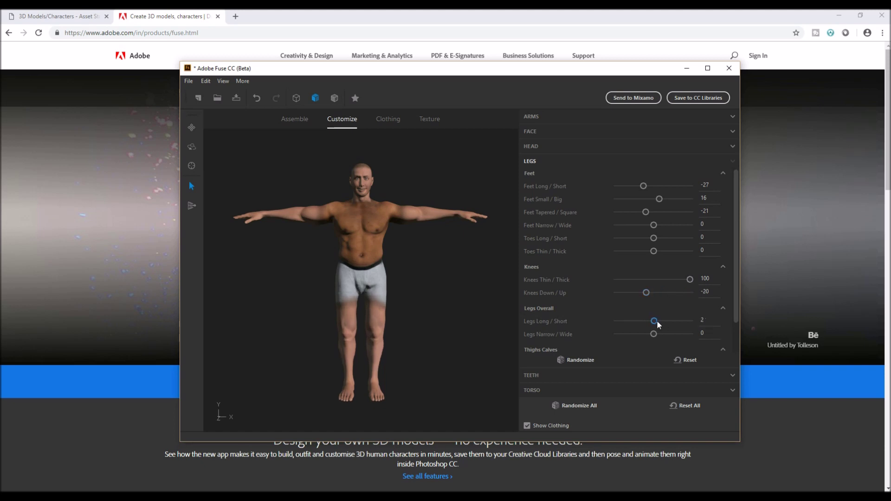
{"action": "left_click", "coordinate": [610, 380]}
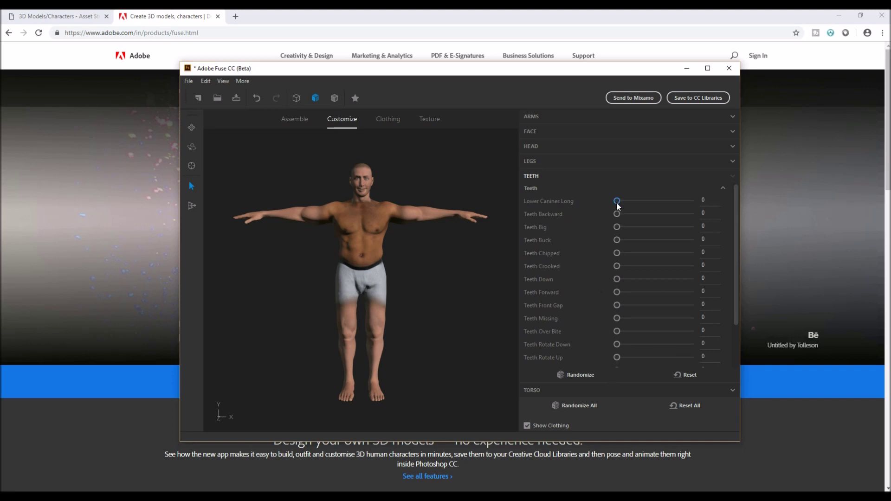
{"action": "left_click_drag", "start_coordinate": [617, 203], "coordinate": [652, 209]}
Push the character's mid back outward, orbiting around to check the back
{"action": "left_click", "coordinate": [561, 392]}
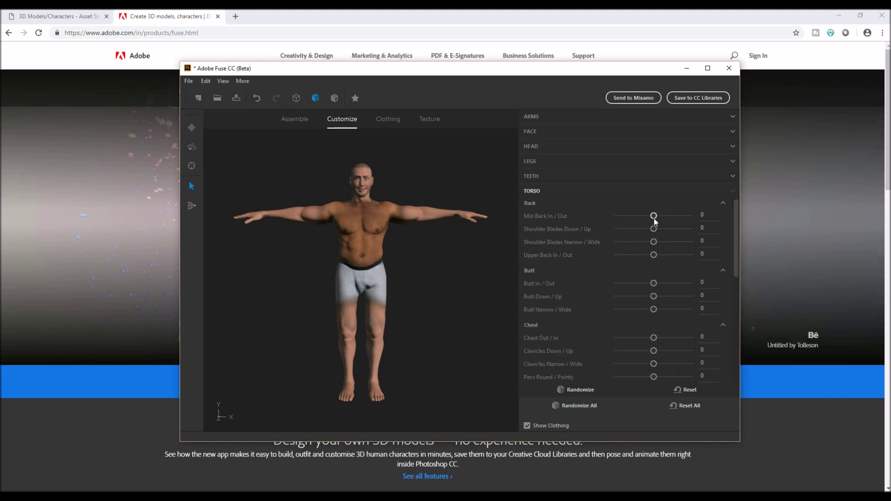
{"action": "left_click_drag", "start_coordinate": [654, 216], "coordinate": [659, 217]}
{"action": "left_click_drag", "start_coordinate": [277, 292], "coordinate": [426, 284]}
{"action": "left_click_drag", "start_coordinate": [662, 221], "coordinate": [638, 243]}
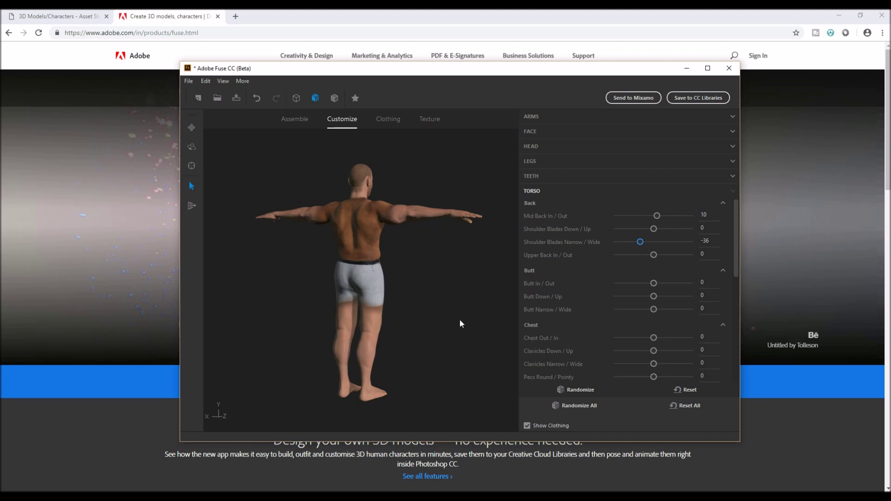
{"action": "left_click_drag", "start_coordinate": [460, 320], "coordinate": [337, 338]}
{"action": "left_click_drag", "start_coordinate": [398, 338], "coordinate": [385, 309]}
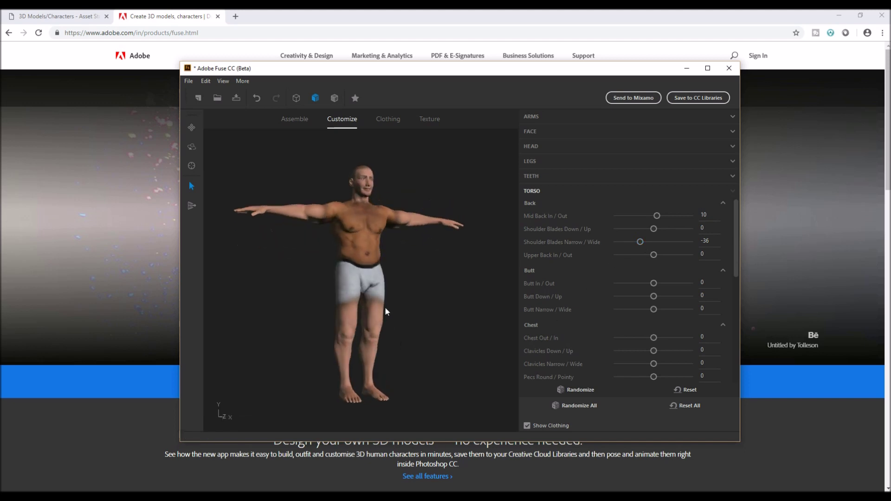
Pull the butt in to -63 and set Chest Out/In to -89
{"action": "left_click_drag", "start_coordinate": [654, 284], "coordinate": [659, 283]}
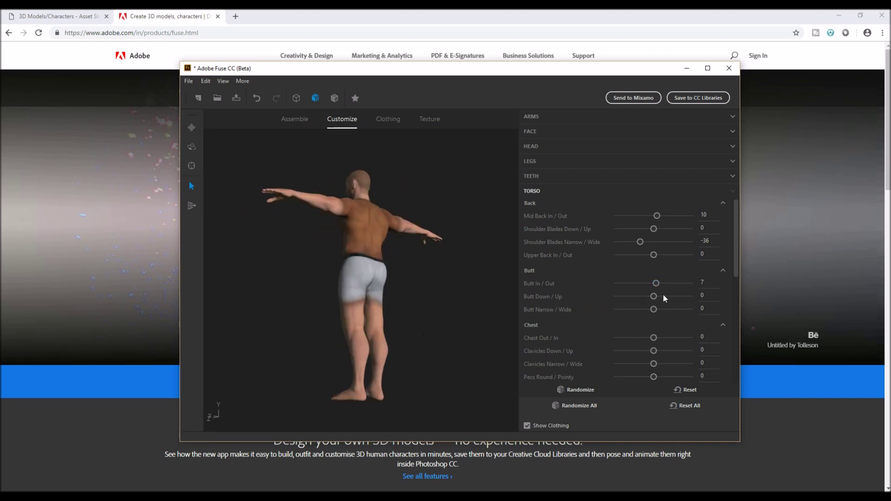
{"action": "left_click_drag", "start_coordinate": [656, 284], "coordinate": [631, 284]}
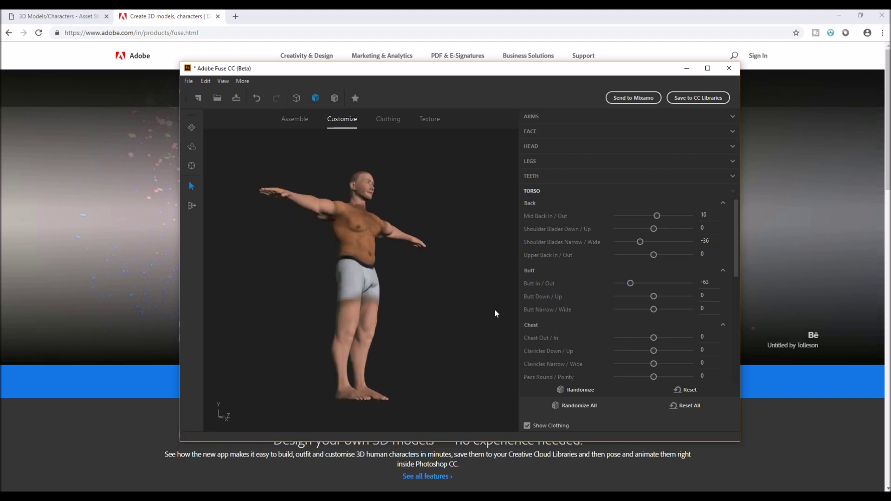
{"action": "scroll", "coordinate": [392, 321], "scroll_direction": "up", "scroll_amount": 5}
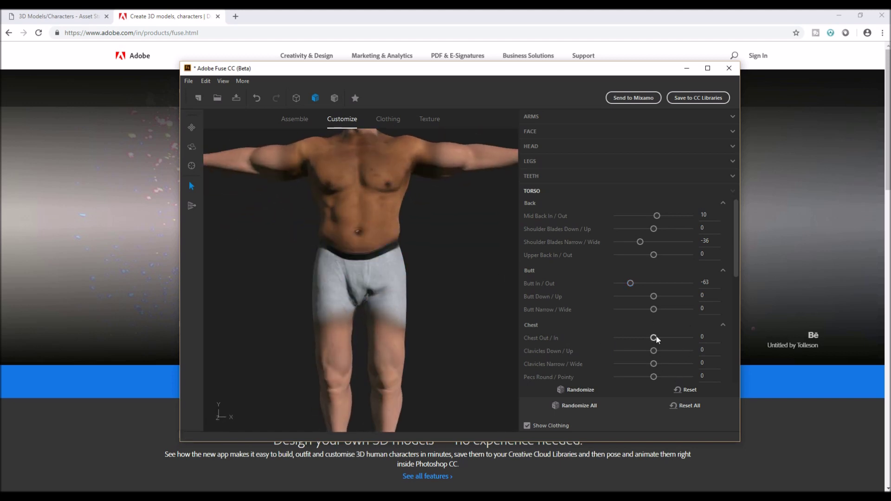
{"action": "left_click_drag", "start_coordinate": [654, 338], "coordinate": [592, 353]}
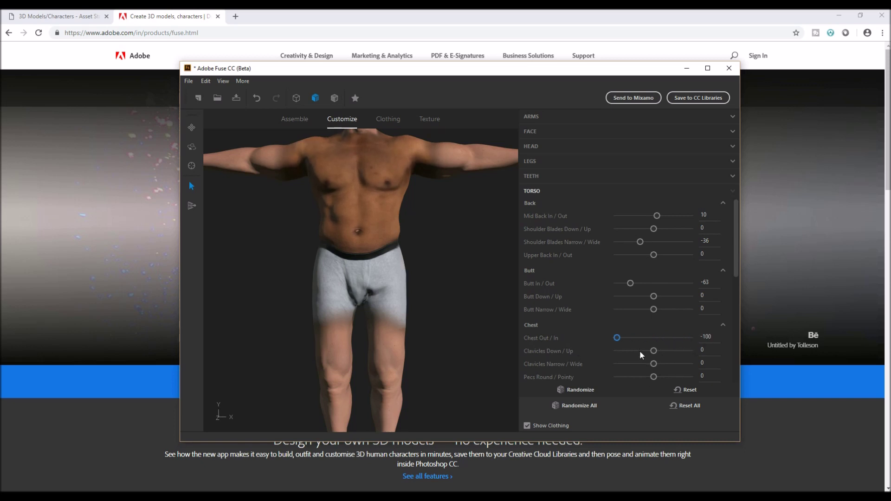
{"action": "left_click", "coordinate": [622, 338]}
Raise the clavicles and pecs sliders to 100
{"action": "left_click_drag", "start_coordinate": [654, 351], "coordinate": [705, 358]}
{"action": "scroll", "coordinate": [487, 374], "scroll_direction": "down", "scroll_amount": 3}
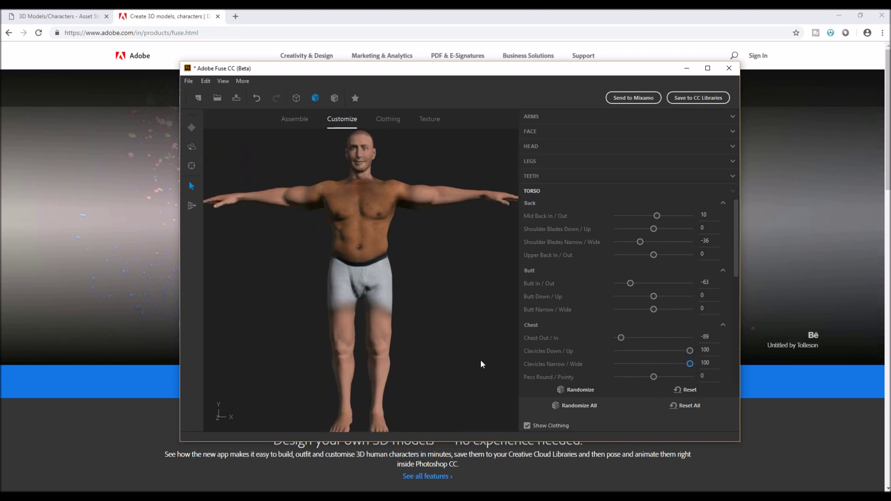
{"action": "scroll", "coordinate": [481, 365], "scroll_direction": "up", "scroll_amount": 3}
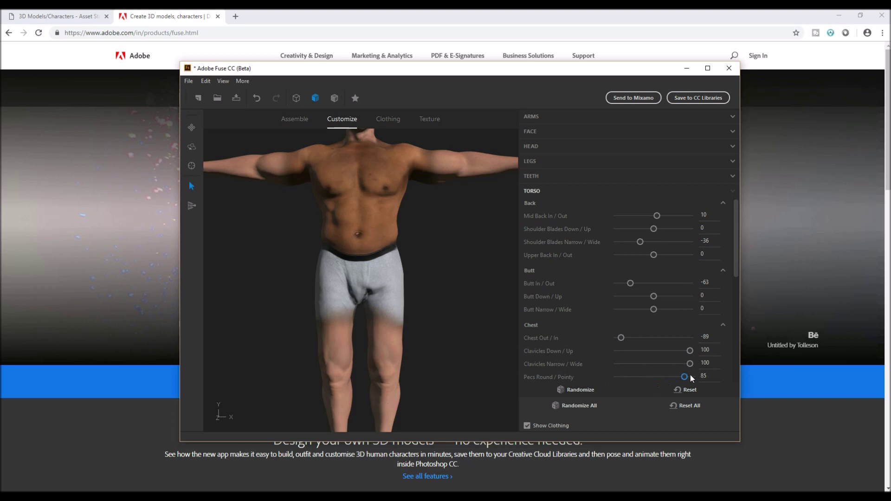
{"action": "left_click_drag", "start_coordinate": [686, 377], "coordinate": [652, 360]}
{"action": "scroll", "coordinate": [584, 353], "scroll_direction": "down", "scroll_amount": 5}
{"action": "scroll", "coordinate": [618, 239], "scroll_direction": "up", "scroll_amount": 3}
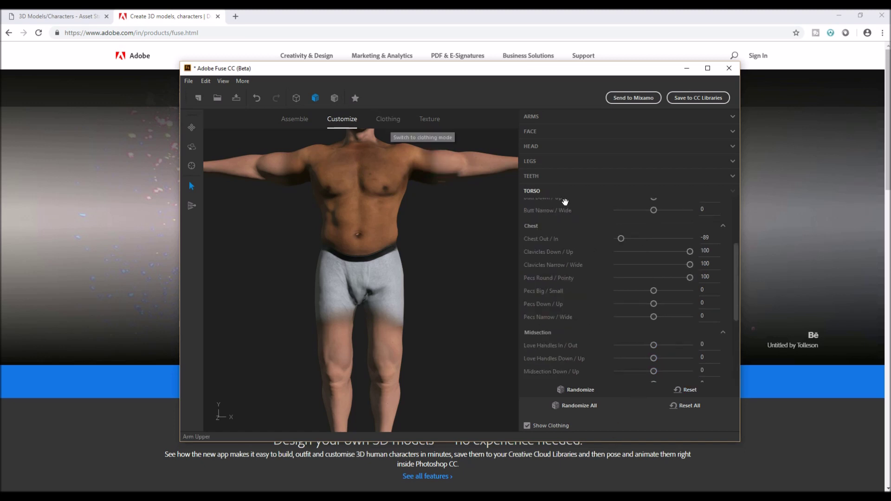
{"action": "left_click", "coordinate": [392, 122]}
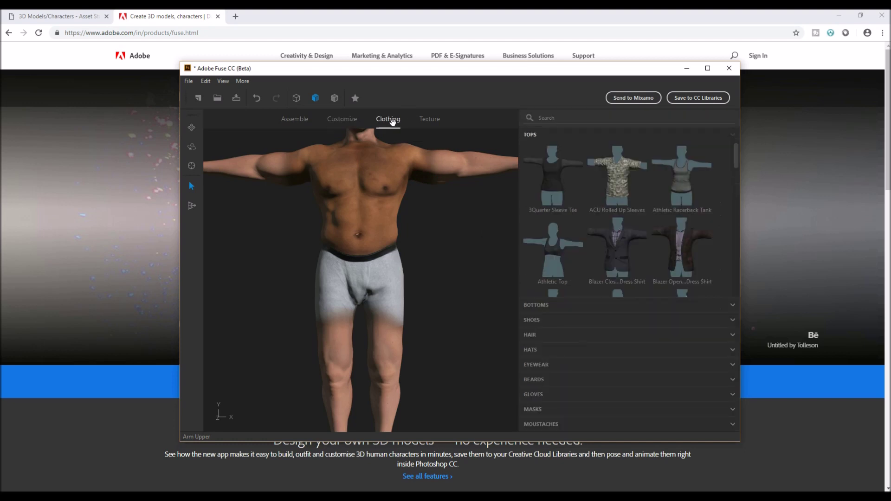
Put the Long Sleeve Uniform shirt from Tops on the character
{"action": "scroll", "coordinate": [642, 210], "scroll_direction": "down", "scroll_amount": 3}
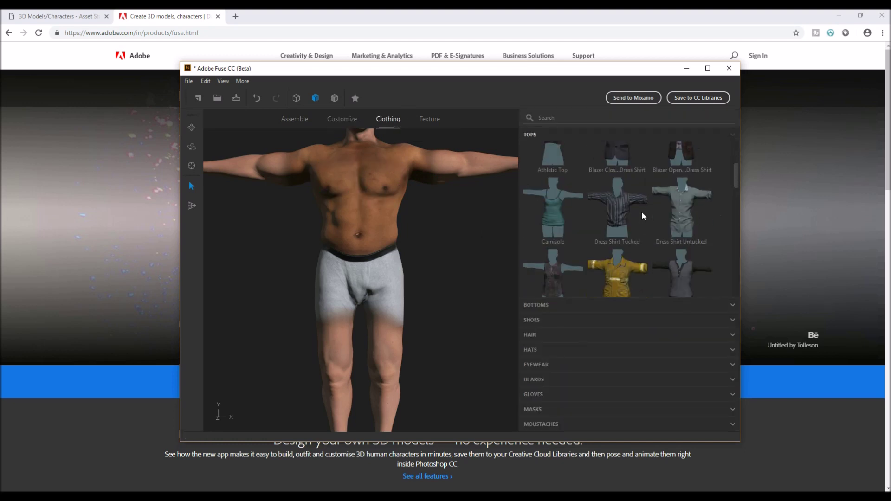
{"action": "scroll", "coordinate": [642, 211], "scroll_direction": "down", "scroll_amount": 3}
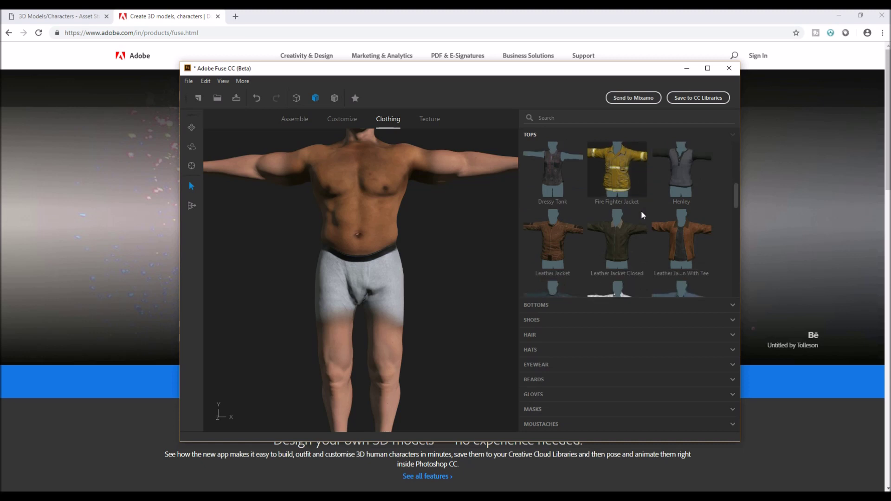
{"action": "scroll", "coordinate": [642, 215], "scroll_direction": "down", "scroll_amount": 5}
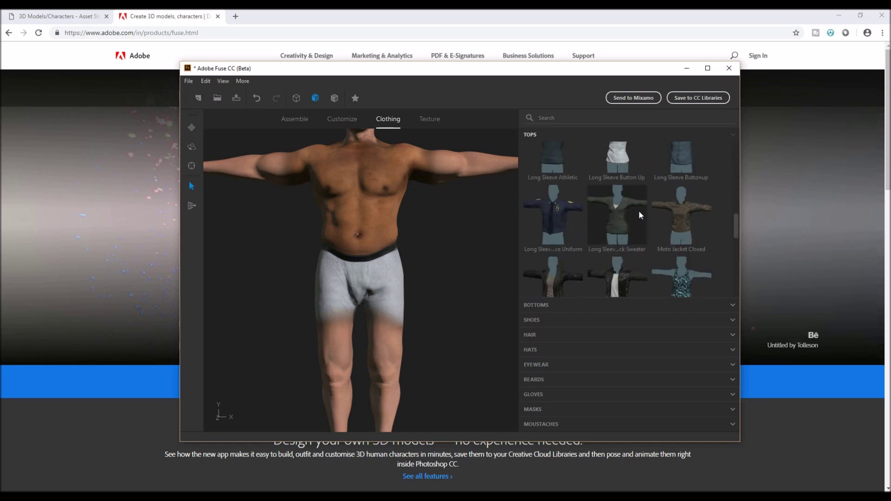
{"action": "scroll", "coordinate": [639, 213], "scroll_direction": "down", "scroll_amount": 6}
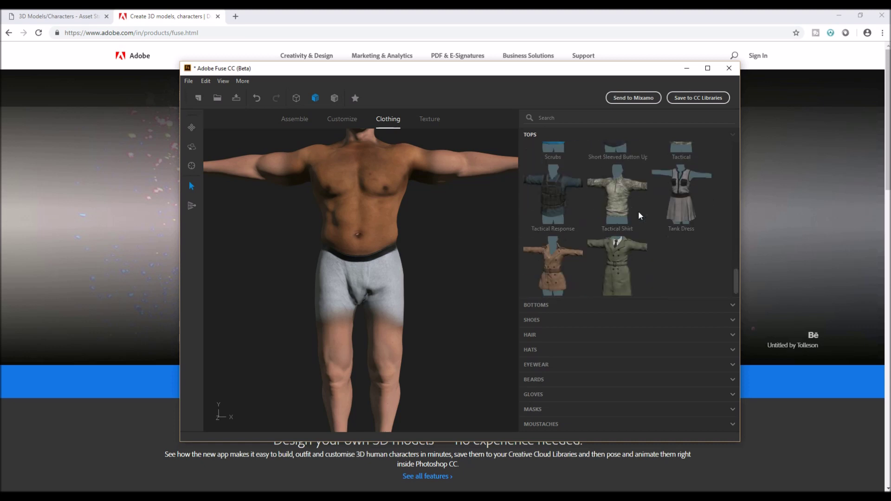
{"action": "scroll", "coordinate": [638, 210], "scroll_direction": "up", "scroll_amount": 3}
{"action": "scroll", "coordinate": [639, 211], "scroll_direction": "down", "scroll_amount": 2}
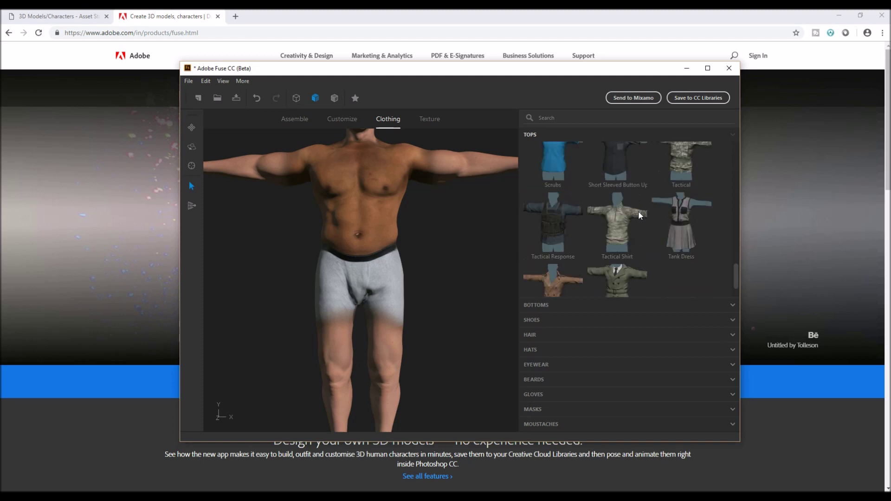
{"action": "scroll", "coordinate": [611, 208], "scroll_direction": "up", "scroll_amount": 5}
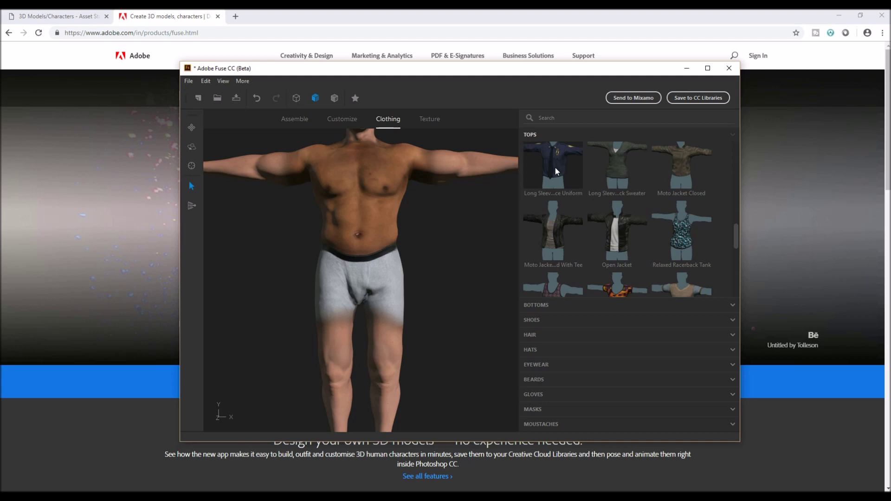
{"action": "left_click", "coordinate": [555, 169]}
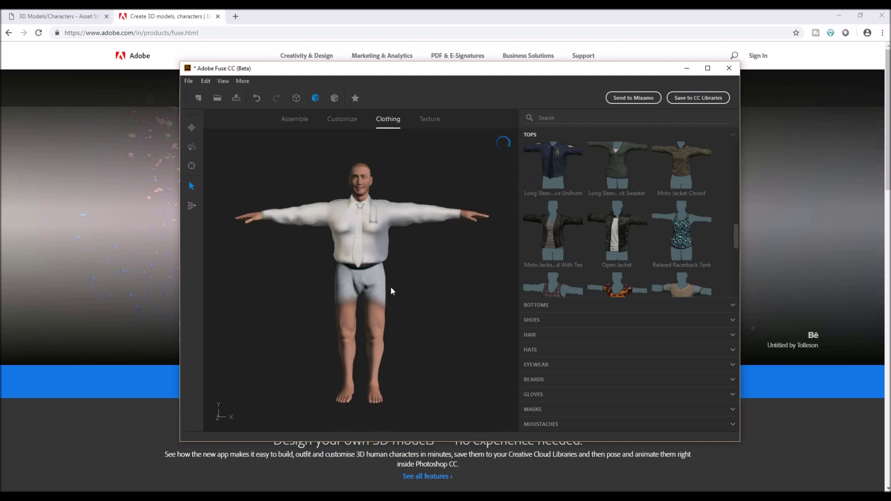
Dress the character in the Police Uniform trousers from Bottoms
{"action": "left_click", "coordinate": [542, 306]}
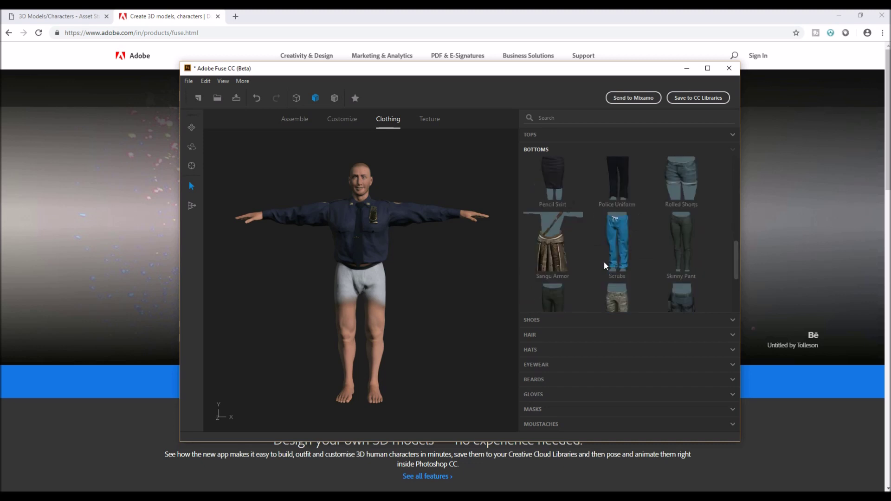
{"action": "scroll", "coordinate": [604, 260], "scroll_direction": "up", "scroll_amount": 1}
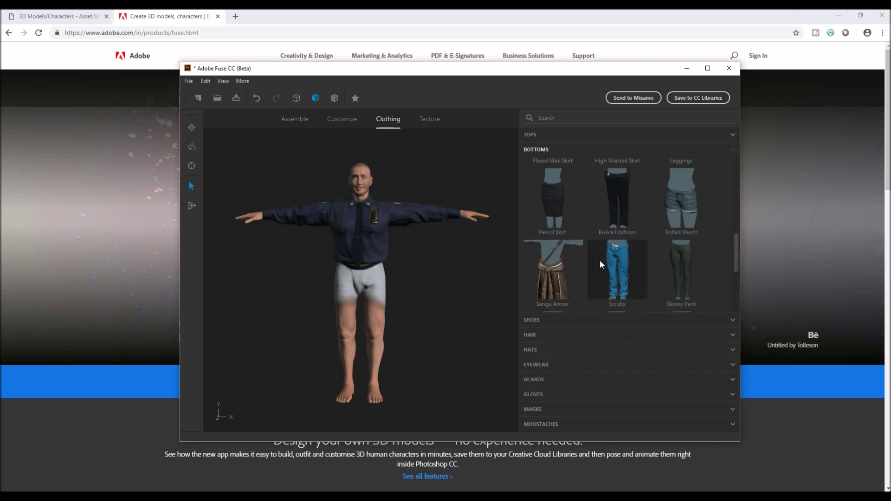
{"action": "left_click", "coordinate": [619, 215]}
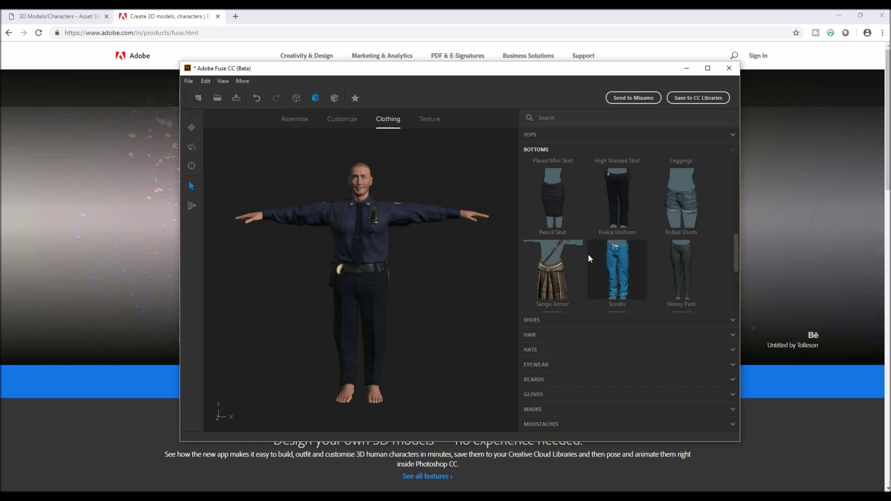
{"action": "mouse_move", "coordinate": [445, 268]}
{"action": "left_mouse_down"}
{"action": "mouse_move", "coordinate": [366, 264]}
{"action": "mouse_move", "coordinate": [457, 263]}
{"action": "left_mouse_up"}
{"action": "left_click", "coordinate": [605, 321]}
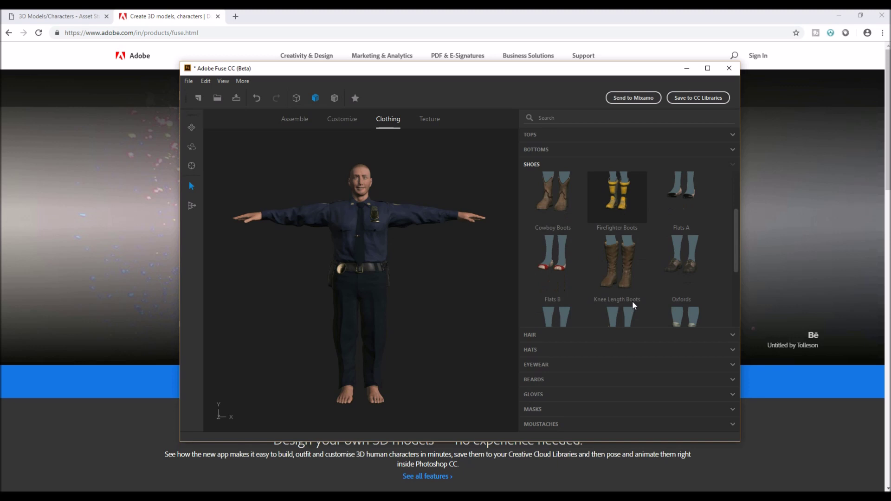
Try Wedge Ankle Heel shoes, then settle on Boots 1
{"action": "scroll", "coordinate": [632, 301], "scroll_direction": "down", "scroll_amount": 3}
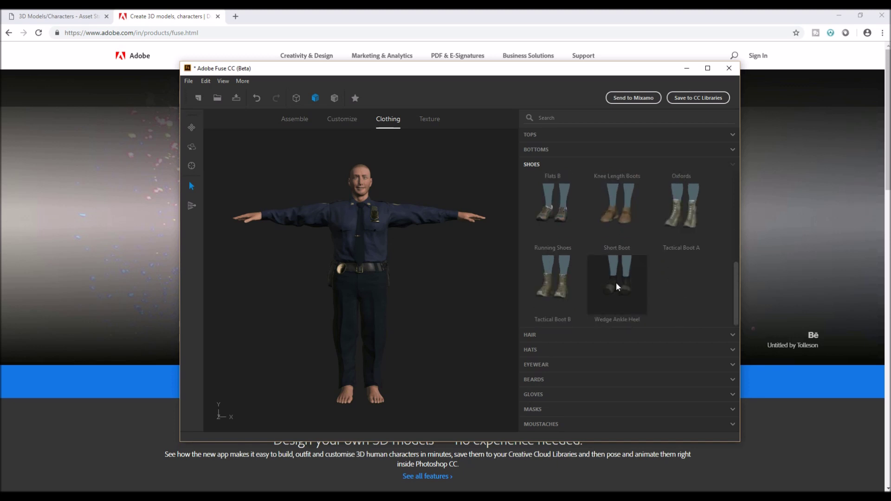
{"action": "left_click", "coordinate": [617, 284]}
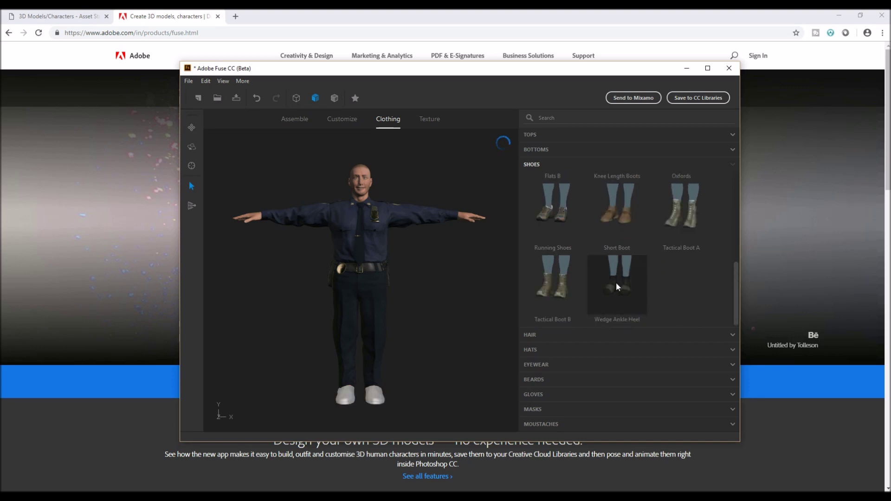
{"action": "scroll", "coordinate": [618, 287], "scroll_direction": "up", "scroll_amount": 4}
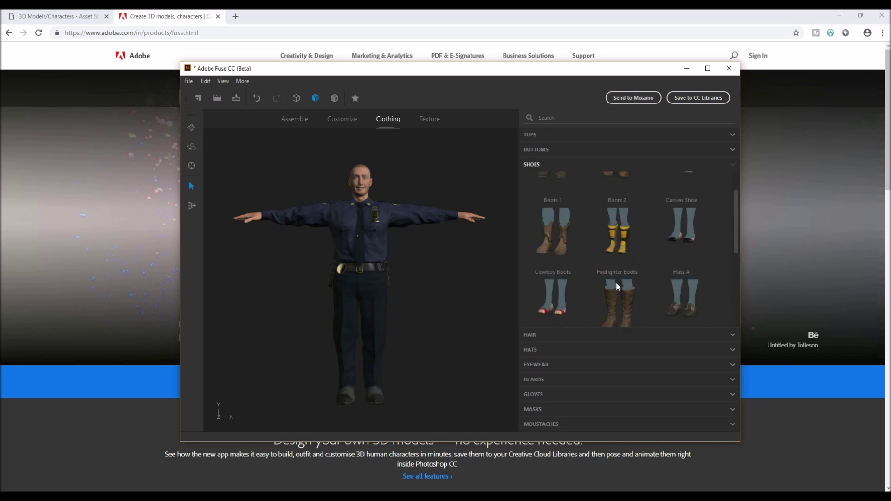
{"action": "scroll", "coordinate": [616, 282], "scroll_direction": "up", "scroll_amount": 1}
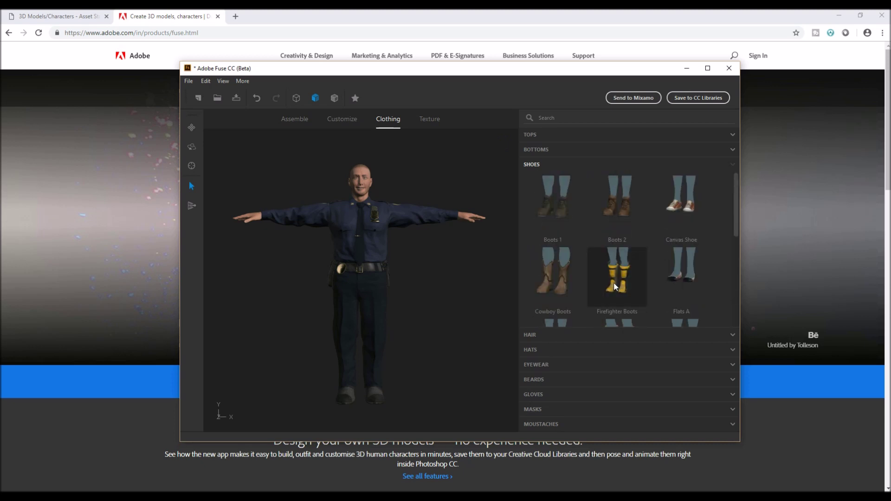
{"action": "left_click", "coordinate": [563, 188]}
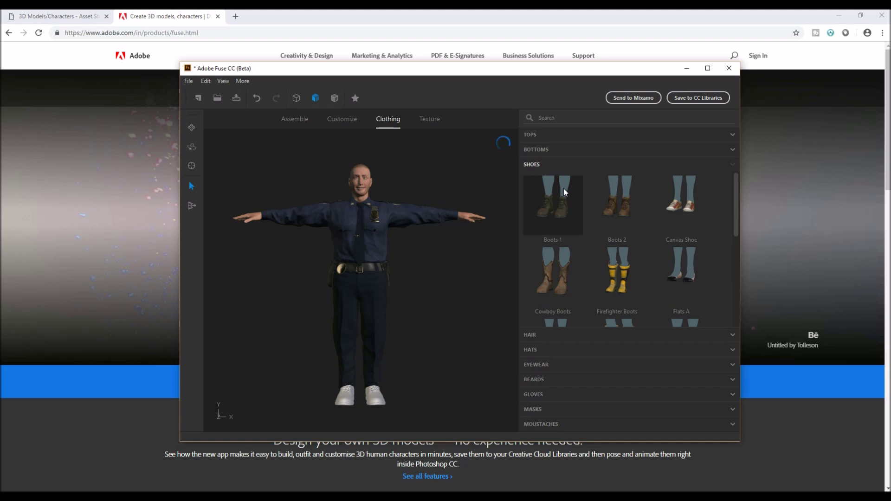
Try Alpha Braids and Alpha Medium Messy hairstyles, ending on Alpha Short Hair
{"action": "left_click", "coordinate": [586, 335]}
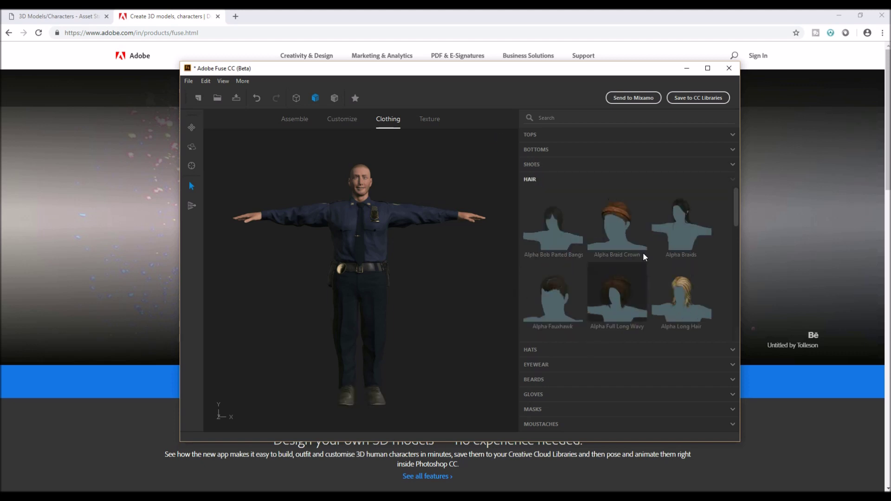
{"action": "left_click", "coordinate": [672, 228]}
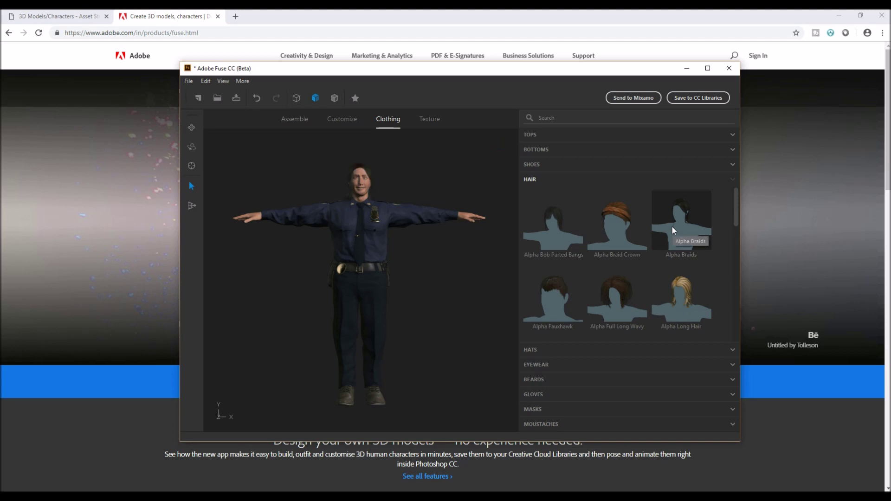
{"action": "scroll", "coordinate": [673, 227], "scroll_direction": "down", "scroll_amount": 3}
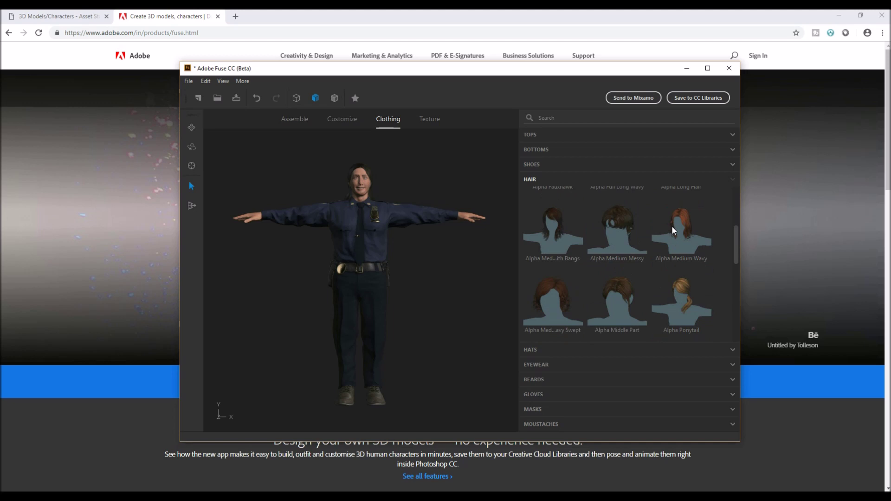
{"action": "left_click", "coordinate": [629, 239]}
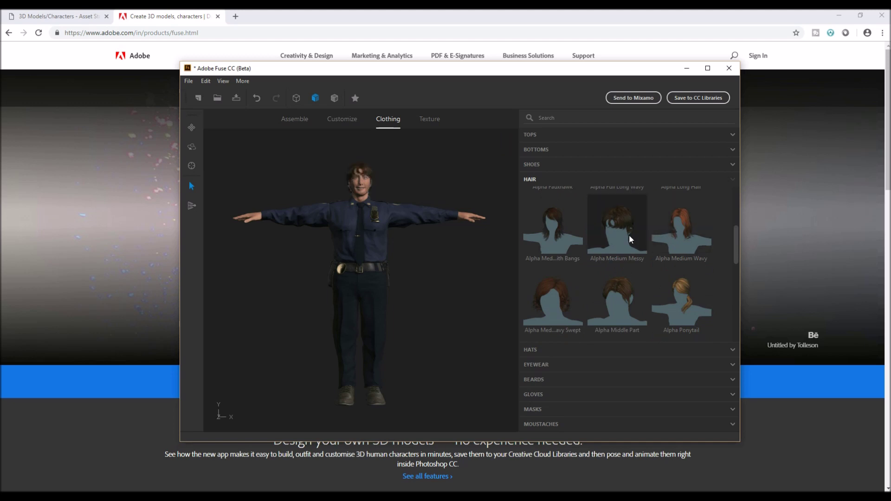
{"action": "scroll", "coordinate": [630, 239], "scroll_direction": "down", "scroll_amount": 3}
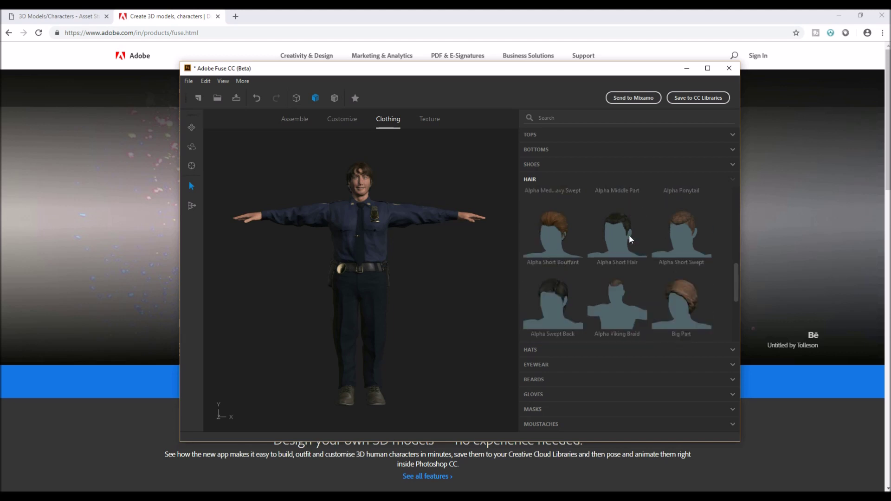
{"action": "left_click", "coordinate": [625, 238]}
{"action": "left_click", "coordinate": [591, 348]}
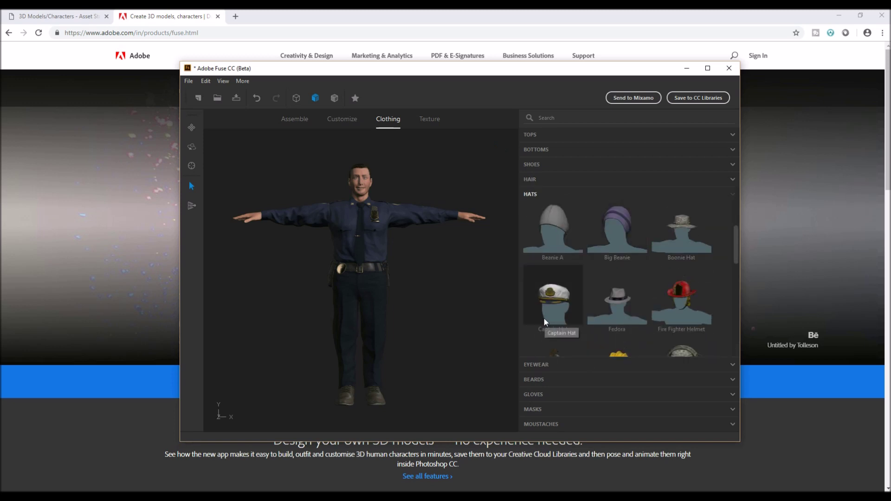
Pick the Police Cap from the Hats list for the officer
{"action": "scroll", "coordinate": [648, 291], "scroll_direction": "down", "scroll_amount": 3}
{"action": "scroll", "coordinate": [648, 291], "scroll_direction": "down", "scroll_amount": 1}
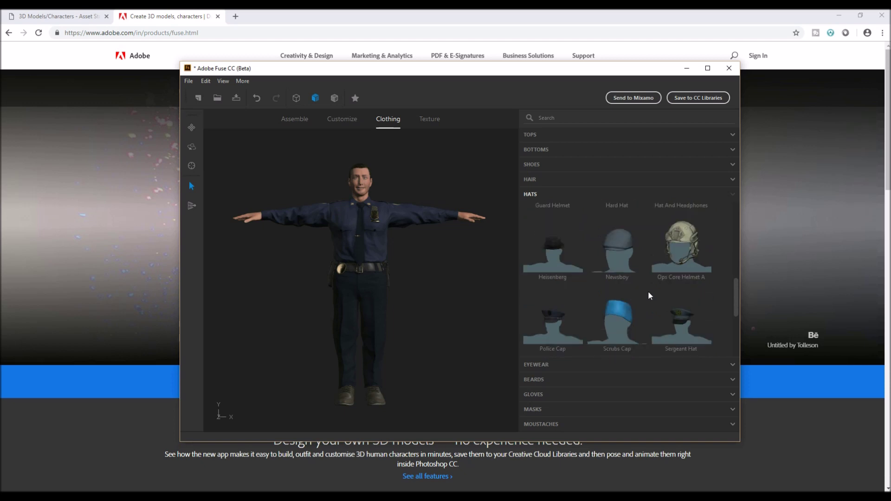
{"action": "left_click", "coordinate": [543, 317]}
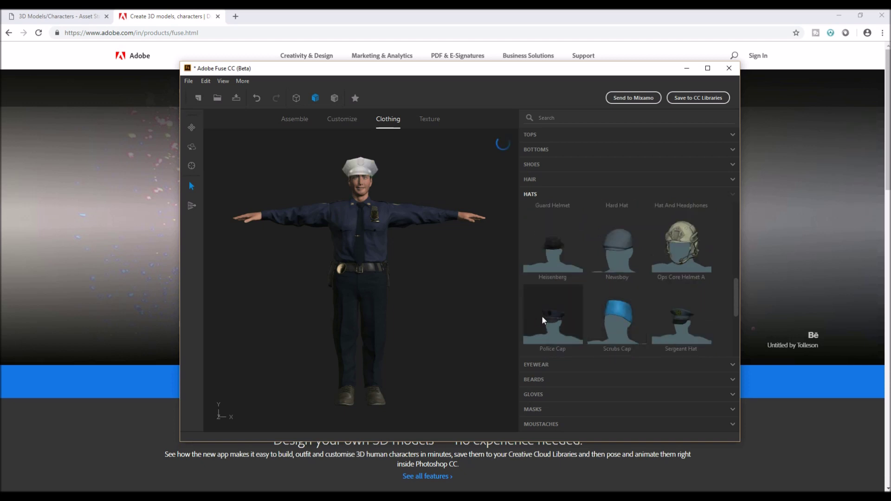
{"action": "scroll", "coordinate": [542, 315], "scroll_direction": "down", "scroll_amount": 2}
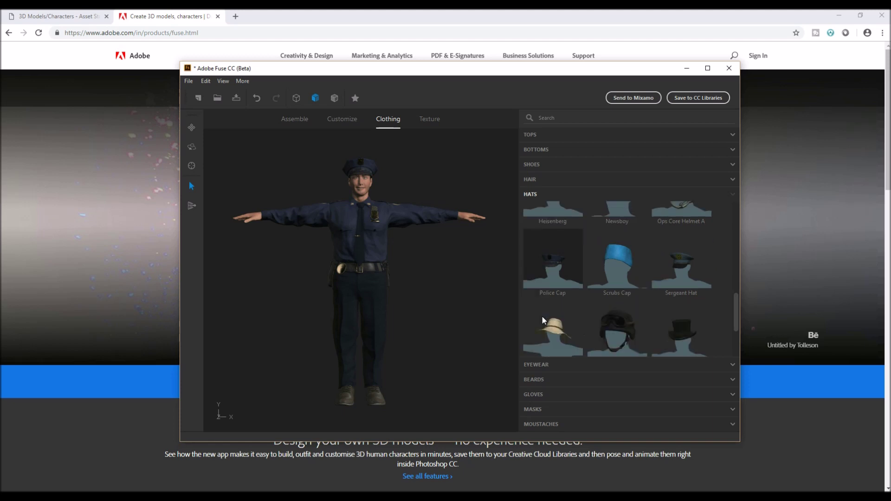
{"action": "scroll", "coordinate": [539, 335], "scroll_direction": "down", "scroll_amount": 2}
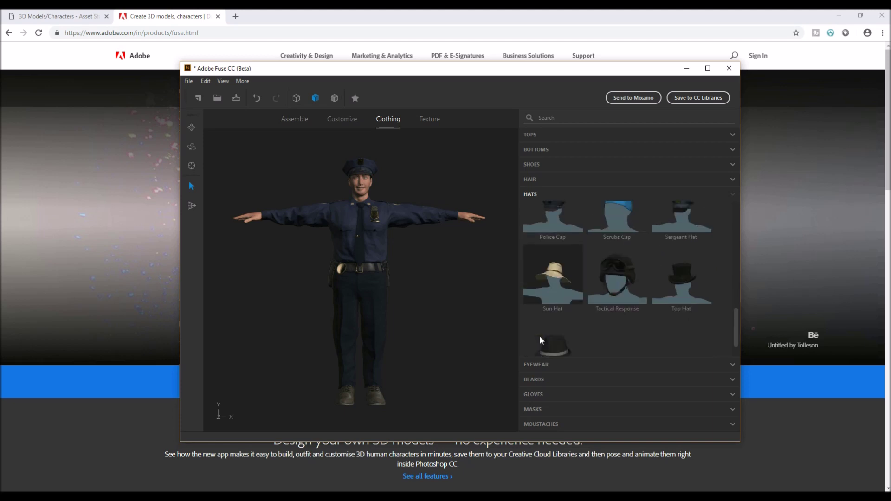
{"action": "left_click", "coordinate": [565, 365]}
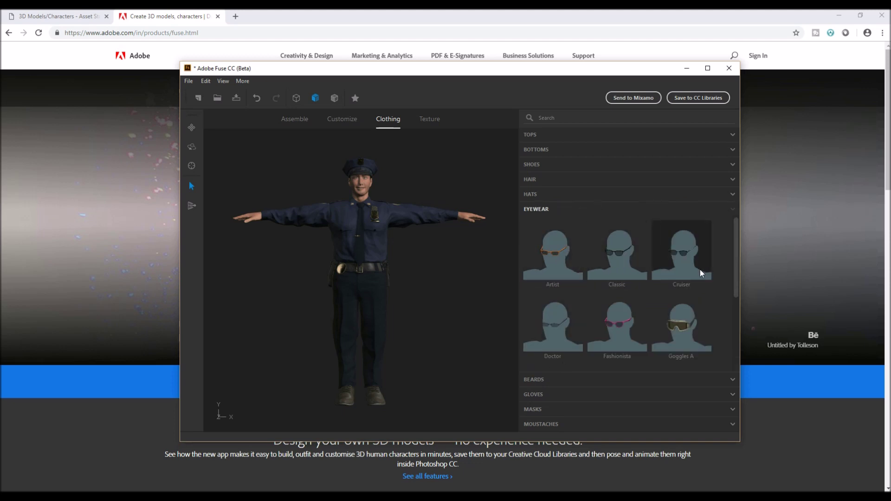
Add Cruiser glasses and the Alpha Soul Patch beard to the officer
{"action": "left_click", "coordinate": [690, 278]}
{"action": "scroll", "coordinate": [690, 280], "scroll_direction": "down", "scroll_amount": 1}
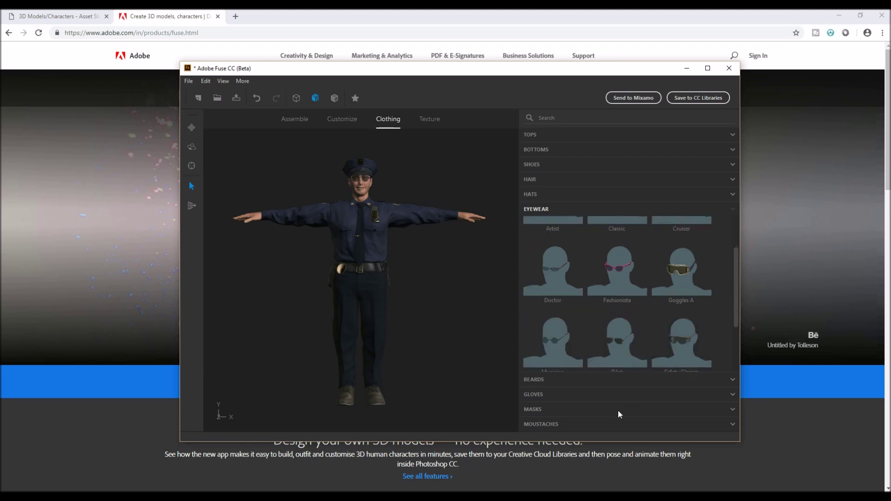
{"action": "left_click", "coordinate": [597, 380]}
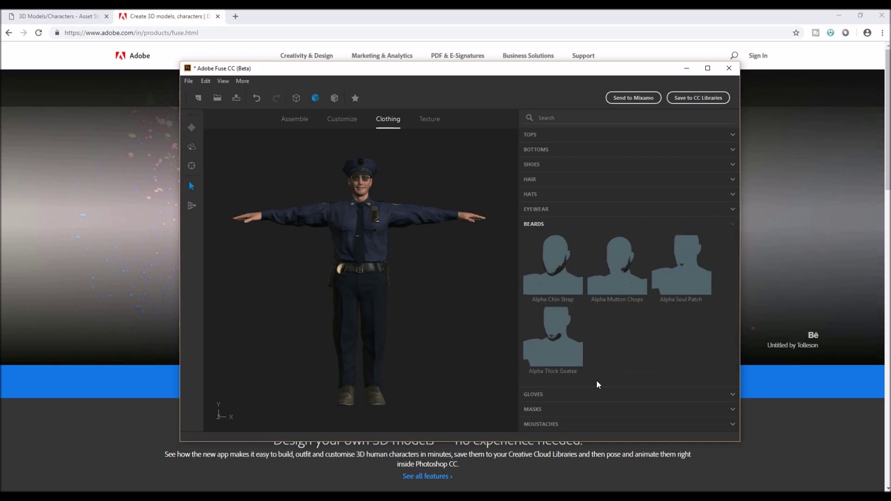
{"action": "left_click", "coordinate": [671, 288]}
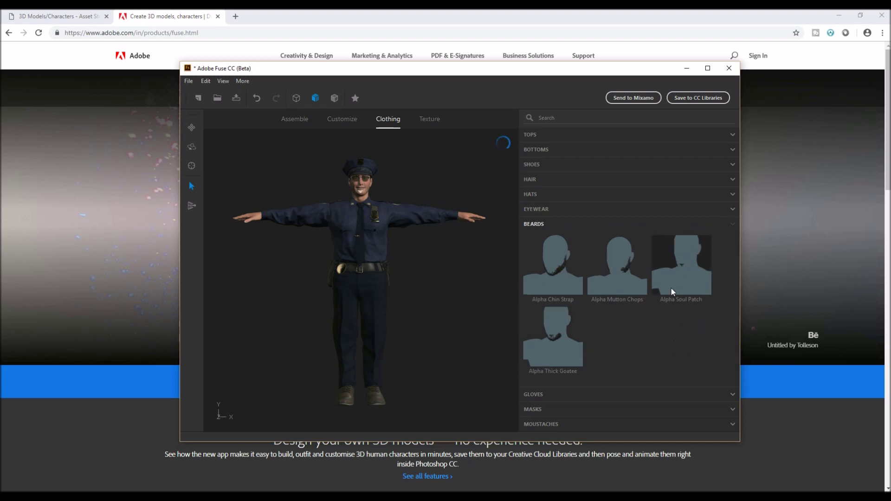
Try Tactical Response gloves, then swap them for Fingerless Gloves
{"action": "left_click", "coordinate": [597, 393]}
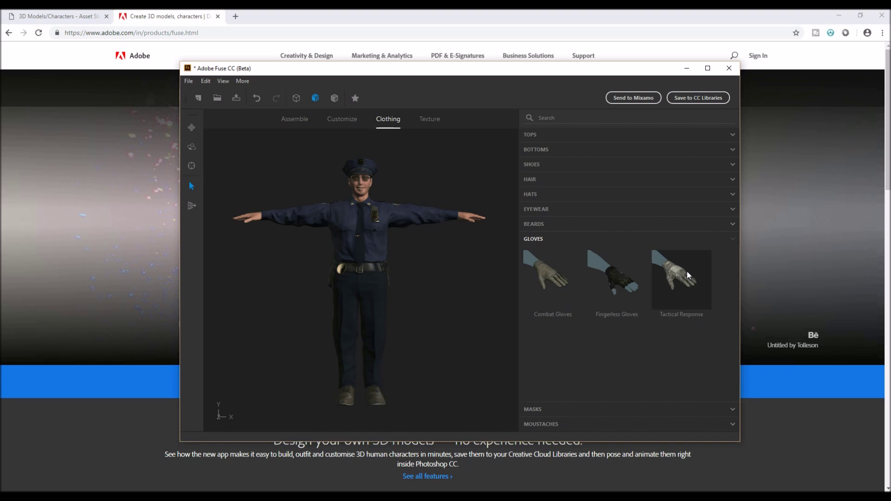
{"action": "left_click", "coordinate": [680, 282]}
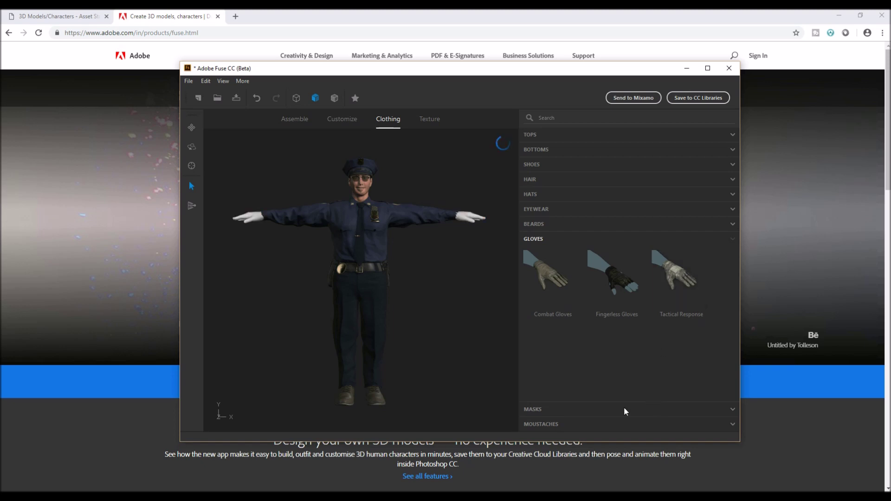
{"action": "left_click", "coordinate": [599, 408]}
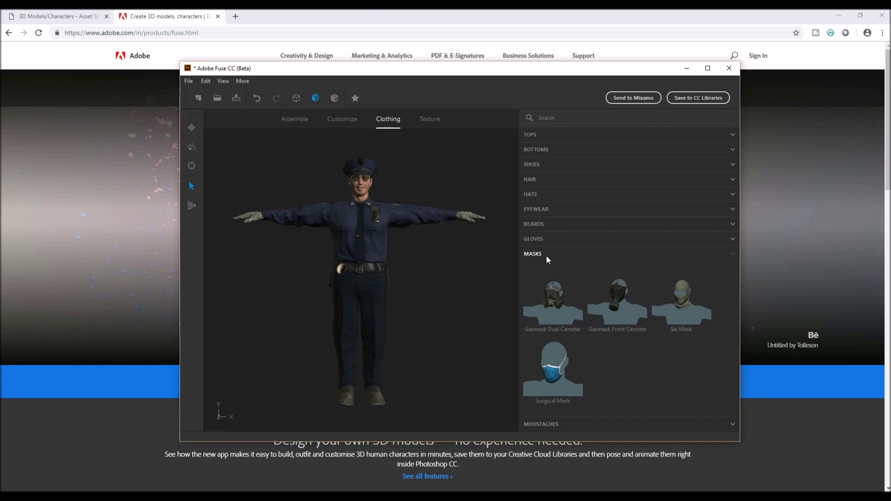
{"action": "left_click", "coordinate": [538, 239]}
{"action": "left_click", "coordinate": [609, 280]}
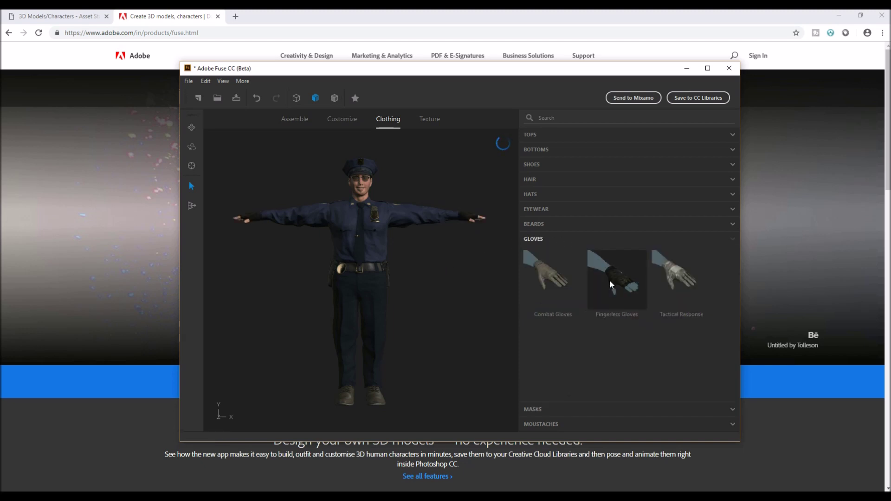
{"action": "left_click", "coordinate": [597, 411]}
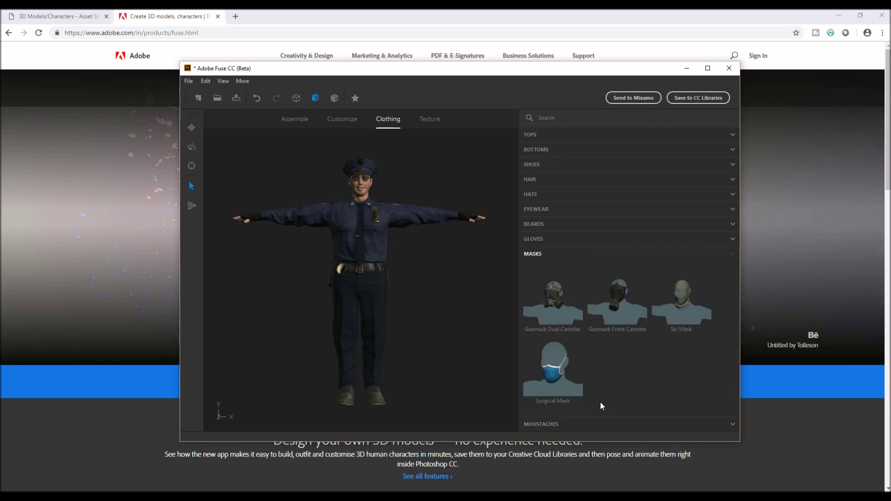
{"action": "left_click", "coordinate": [609, 425]}
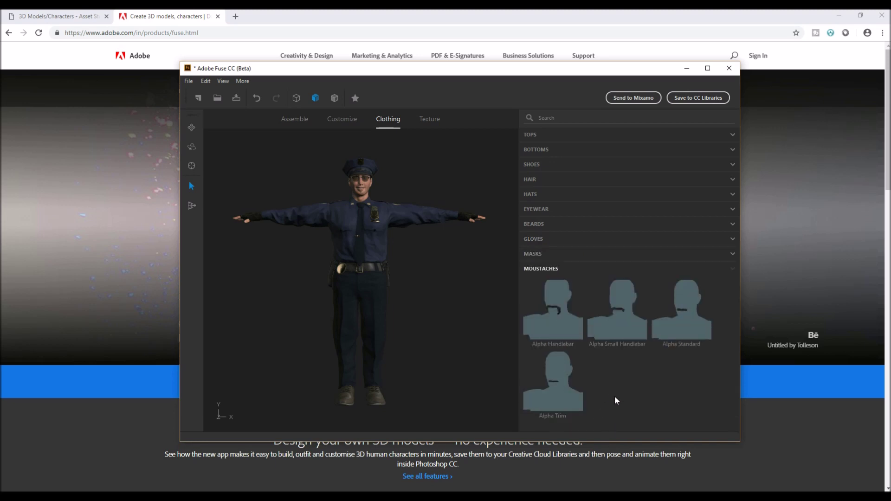
{"action": "left_click", "coordinate": [440, 121]}
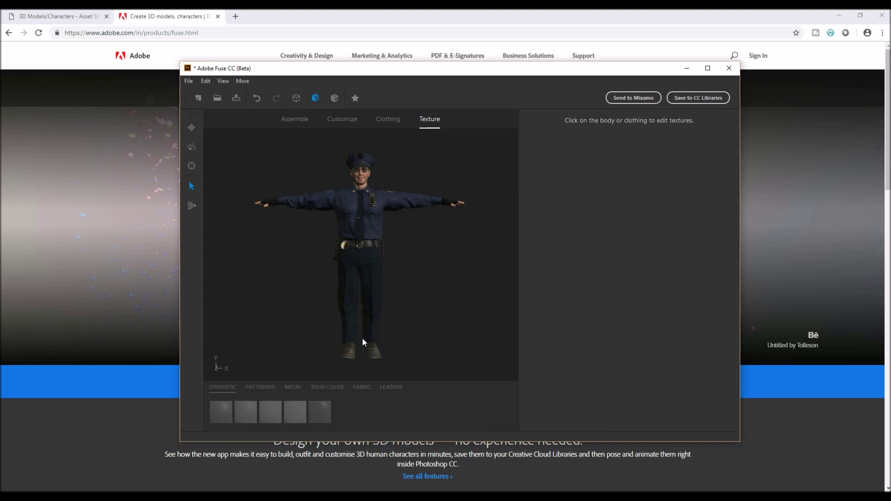
Return to the Customize workspace and expand the FACE expression settings
{"action": "left_click_drag", "start_coordinate": [437, 283], "coordinate": [400, 241]}
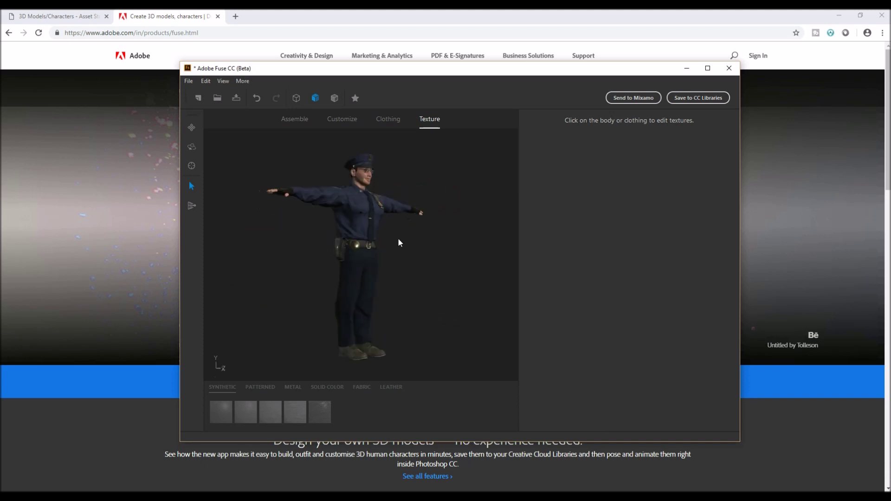
{"action": "left_click", "coordinate": [297, 121]}
{"action": "left_click", "coordinate": [339, 124]}
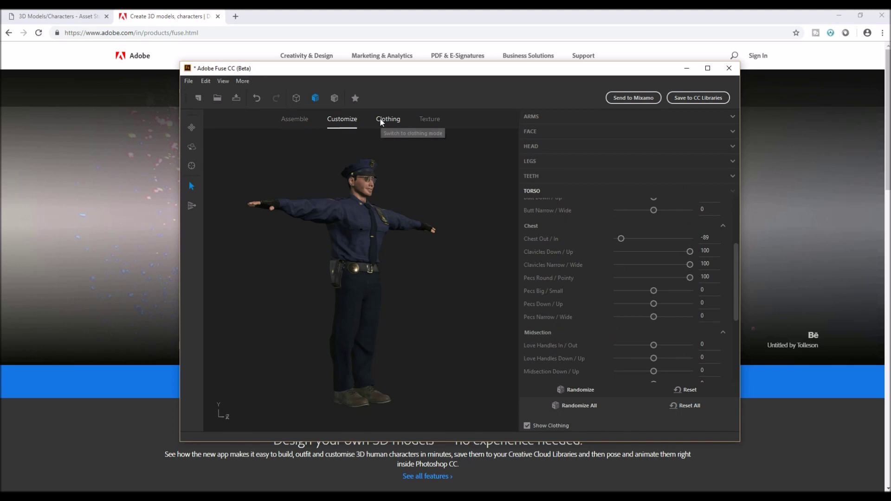
{"action": "left_click", "coordinate": [294, 124]}
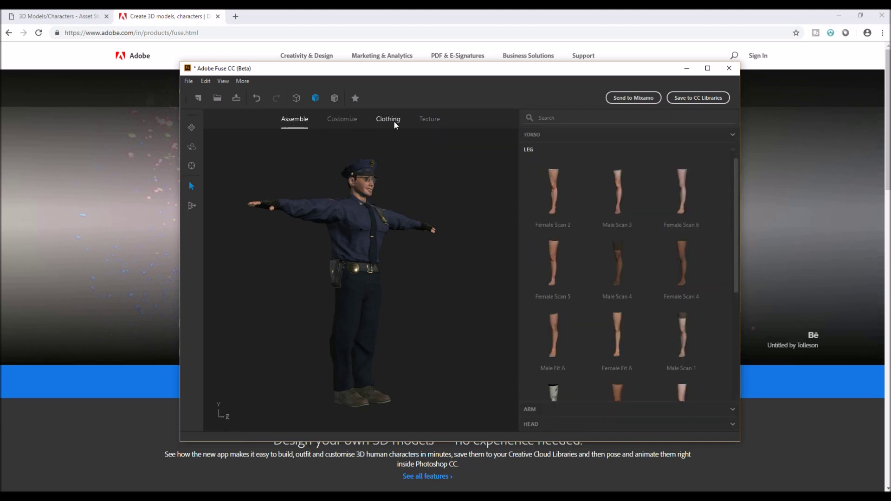
{"action": "left_click", "coordinate": [334, 122]}
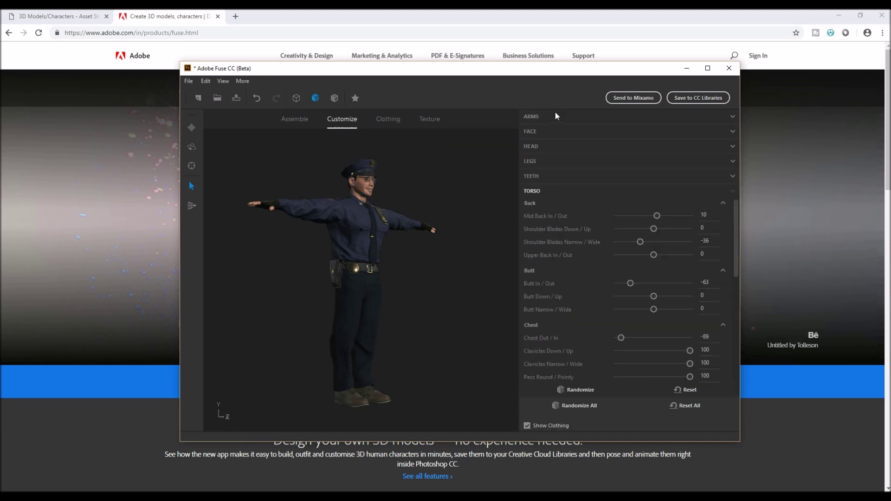
{"action": "left_click", "coordinate": [554, 132]}
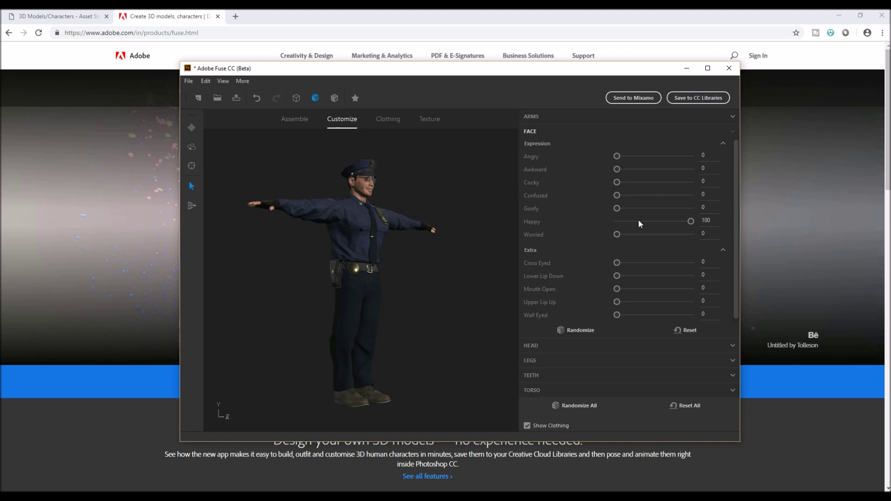
Set Happy to 0, Goofy to 5 and Cocky to 100, orbiting to check the face
{"action": "left_click_drag", "start_coordinate": [689, 222], "coordinate": [681, 223]}
{"action": "left_click_drag", "start_coordinate": [681, 221], "coordinate": [569, 235]}
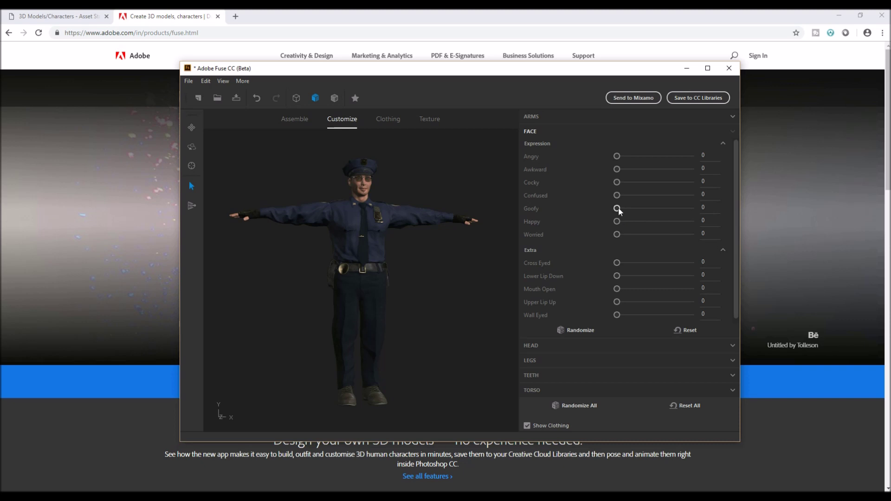
{"action": "mouse_move", "coordinate": [618, 208]}
{"action": "left_mouse_down"}
{"action": "mouse_move", "coordinate": [705, 214]}
{"action": "mouse_move", "coordinate": [624, 220]}
{"action": "left_mouse_up"}
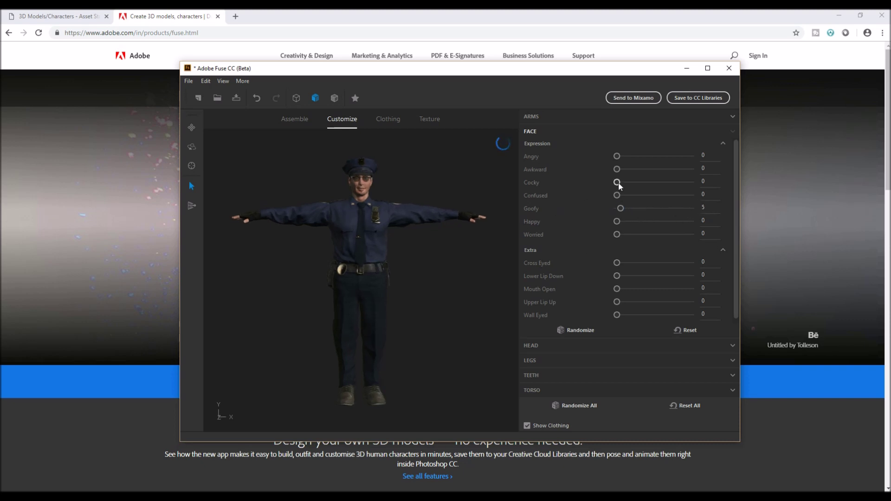
{"action": "left_click_drag", "start_coordinate": [619, 184], "coordinate": [709, 185]}
{"action": "left_click_drag", "start_coordinate": [461, 296], "coordinate": [425, 192]}
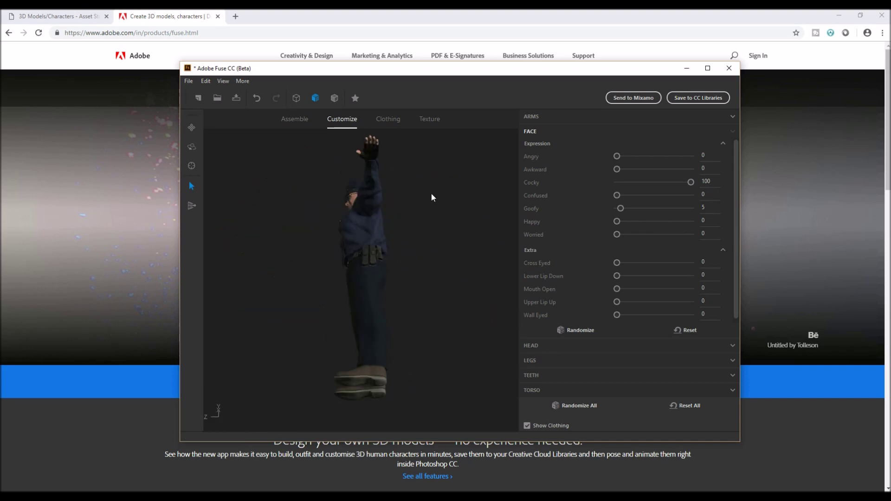
{"action": "left_click_drag", "start_coordinate": [298, 213], "coordinate": [415, 291]}
{"action": "scroll", "coordinate": [412, 289], "scroll_direction": "down", "scroll_amount": 5}
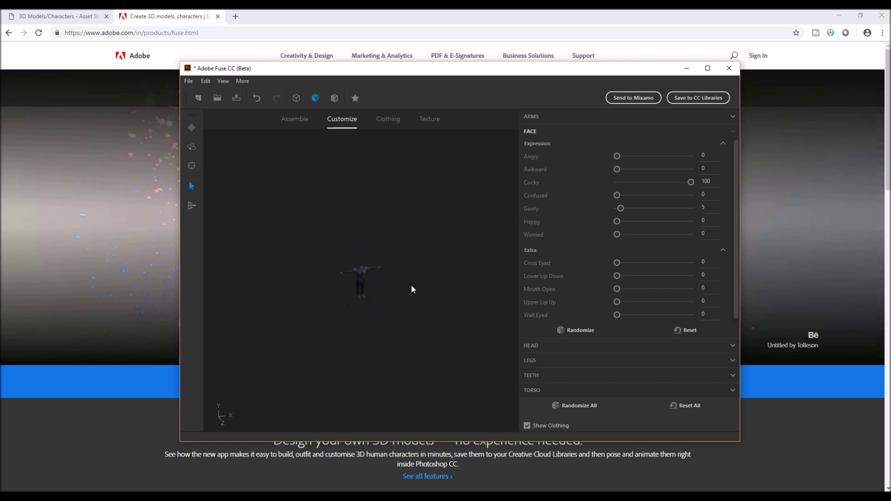
{"action": "scroll", "coordinate": [360, 324], "scroll_direction": "up", "scroll_amount": 4}
{"action": "left_click_drag", "start_coordinate": [309, 319], "coordinate": [378, 322]}
{"action": "scroll", "coordinate": [389, 347], "scroll_direction": "up", "scroll_amount": 5}
{"action": "scroll", "coordinate": [413, 308], "scroll_direction": "down", "scroll_amount": 3}
{"action": "scroll", "coordinate": [342, 319], "scroll_direction": "down", "scroll_amount": 2}
{"action": "scroll", "coordinate": [256, 245], "scroll_direction": "up", "scroll_amount": 2}
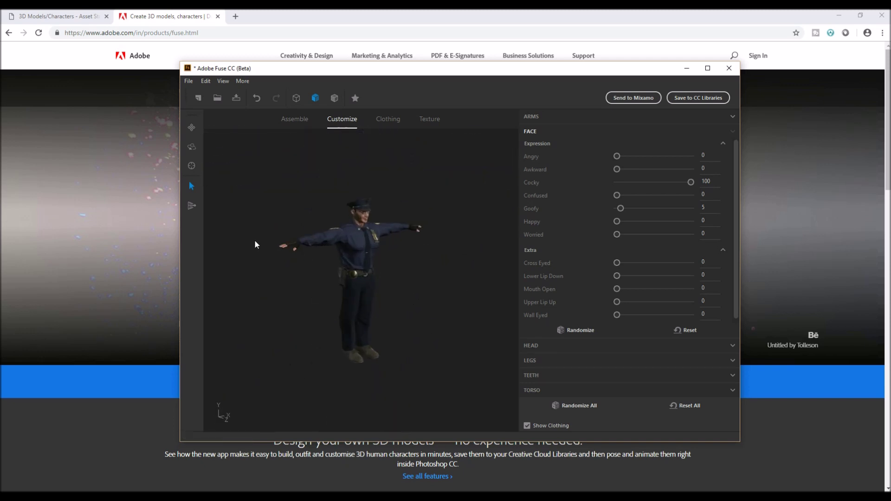
{"action": "left_click_drag", "start_coordinate": [256, 245], "coordinate": [424, 232]}
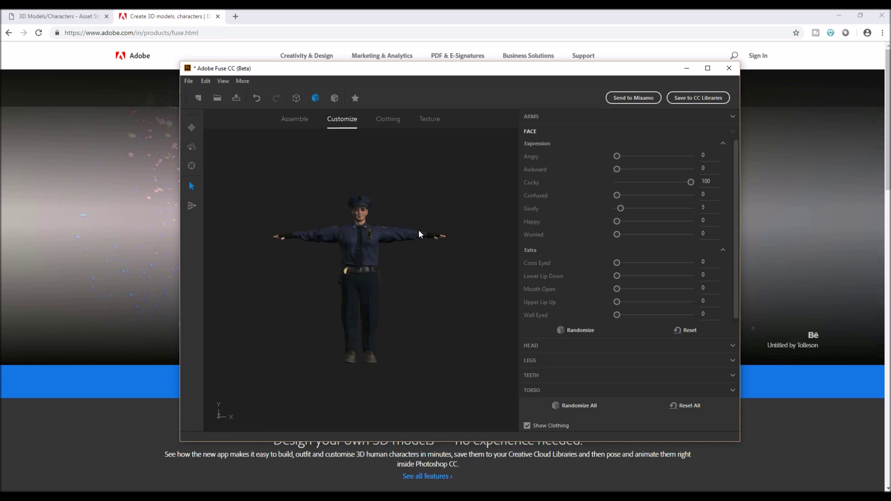
Maximize the Fuse window to fill the screen
{"action": "left_click", "coordinate": [708, 68]}
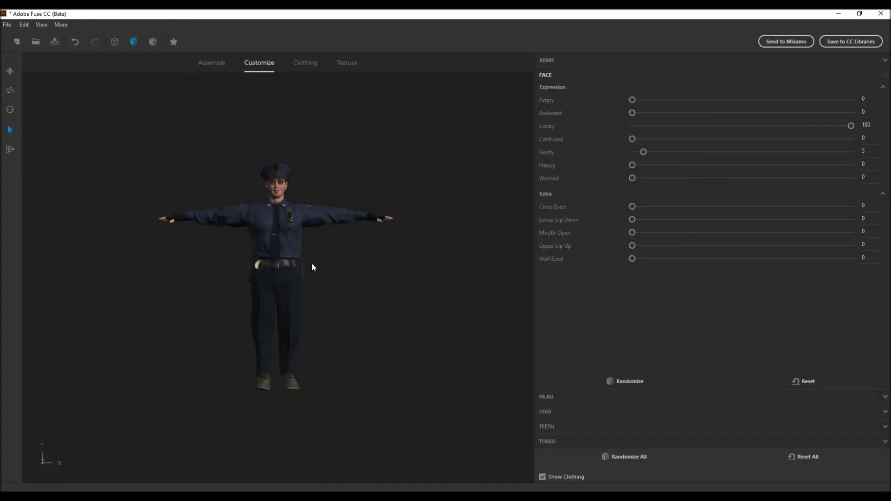
{"action": "left_click", "coordinate": [860, 14]}
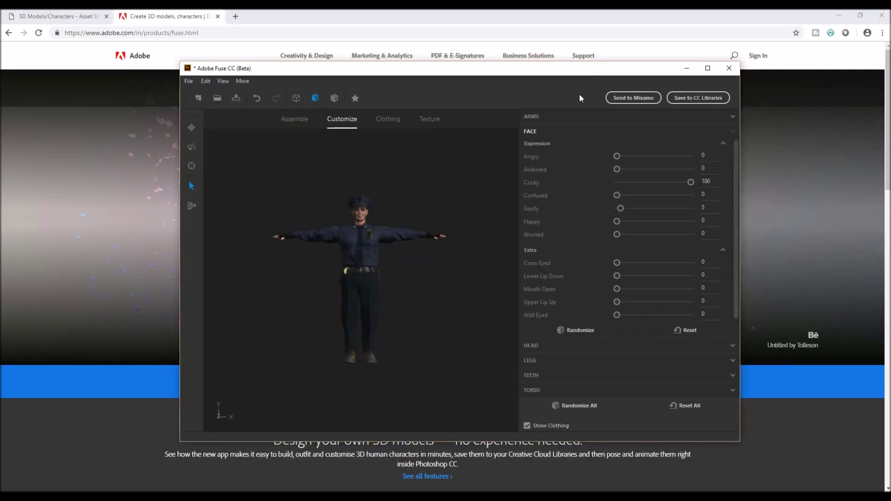
{"action": "left_click", "coordinate": [708, 69]}
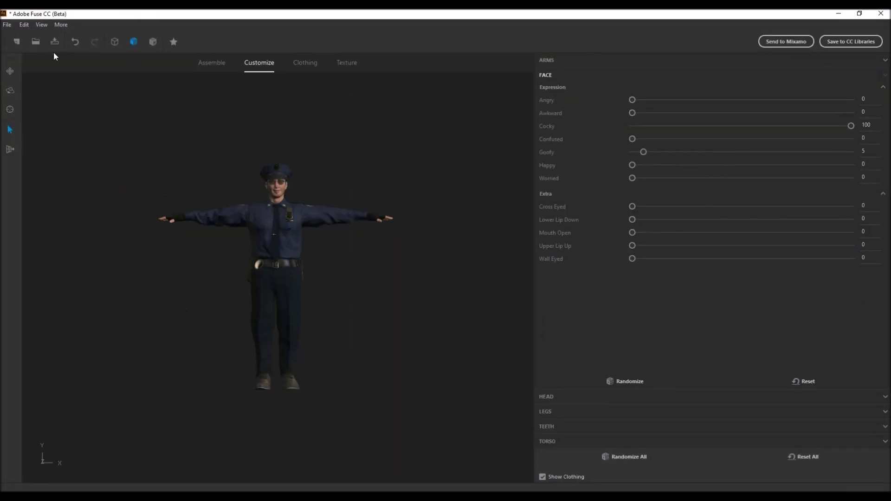
Choose File > Export > Export Model as OBJ
{"action": "left_click", "coordinate": [7, 25]}
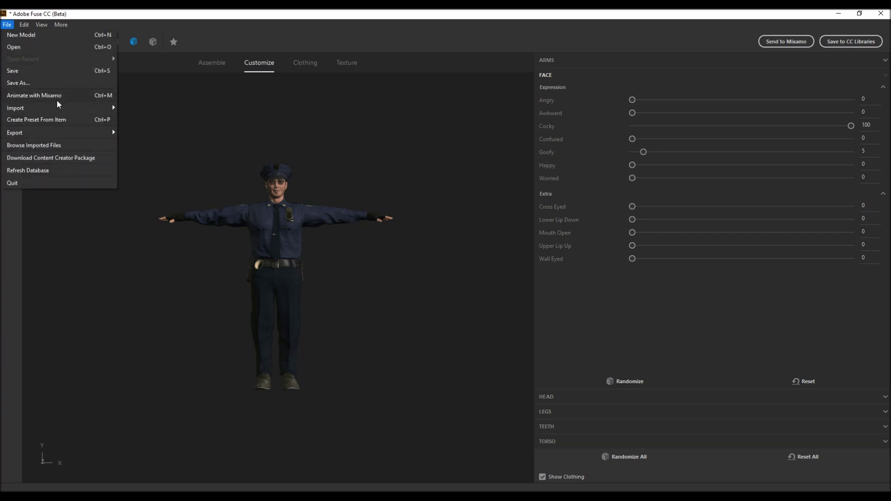
{"action": "mouse_move", "coordinate": [45, 131]}
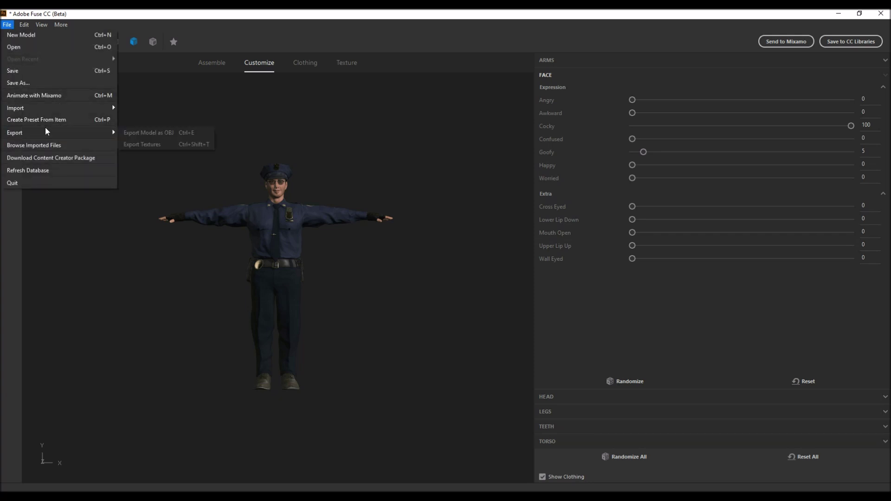
{"action": "left_click", "coordinate": [158, 132]}
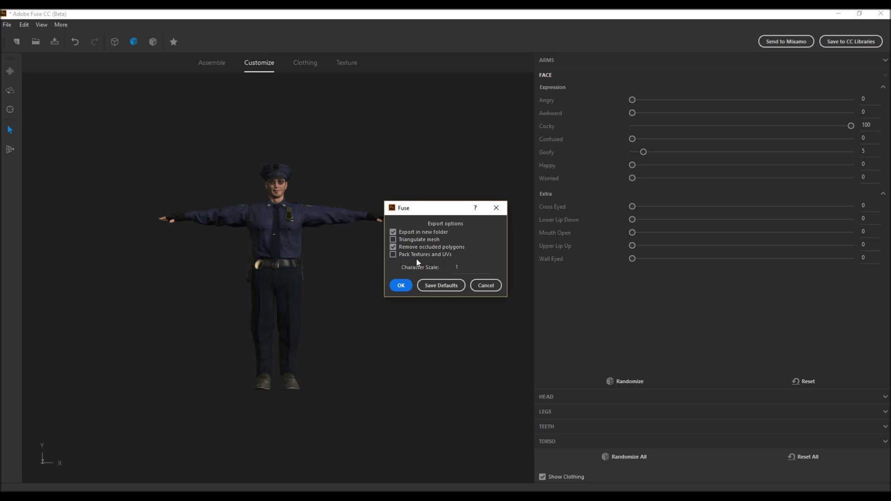
Accept the export options, create a 'cop' folder, and save the OBJ there as 'poilce obj model'
{"action": "left_click", "coordinate": [401, 285]}
{"action": "left_click", "coordinate": [68, 57]}
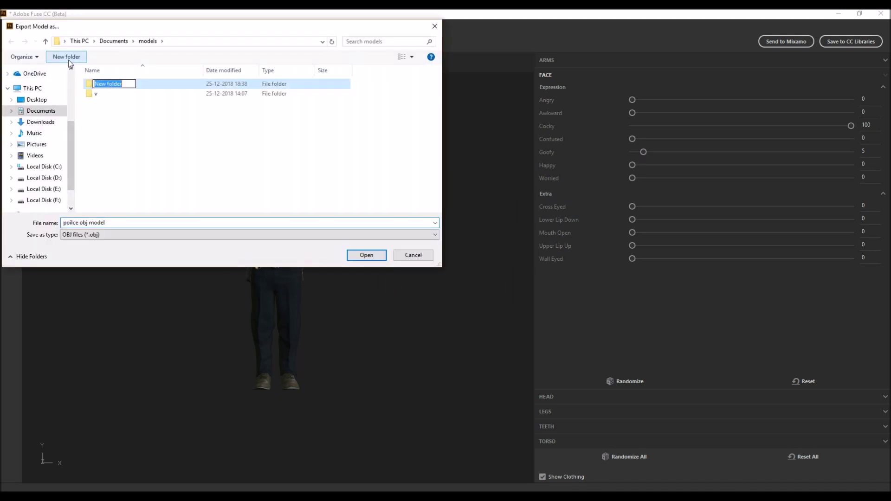
{"action": "type", "text": "cop"}
{"action": "key", "text": "Return"}
{"action": "key", "text": "Return"}
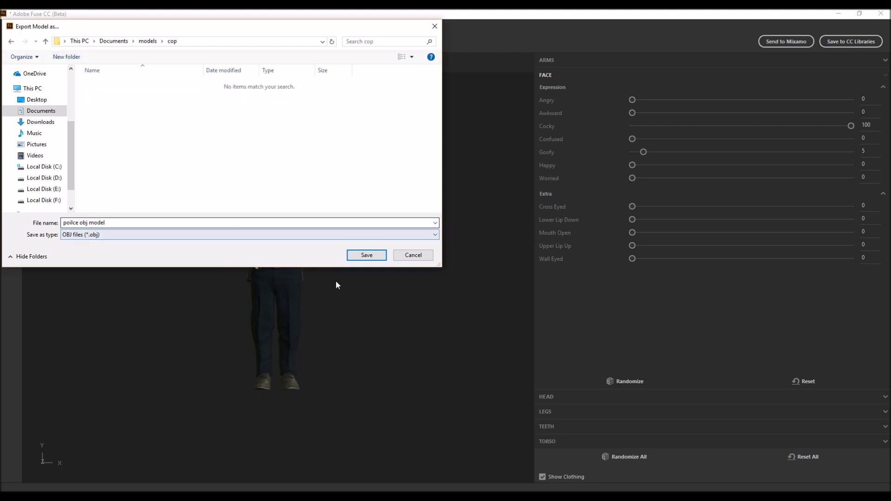
{"action": "left_click", "coordinate": [362, 258]}
{"action": "left_click", "coordinate": [366, 256]}
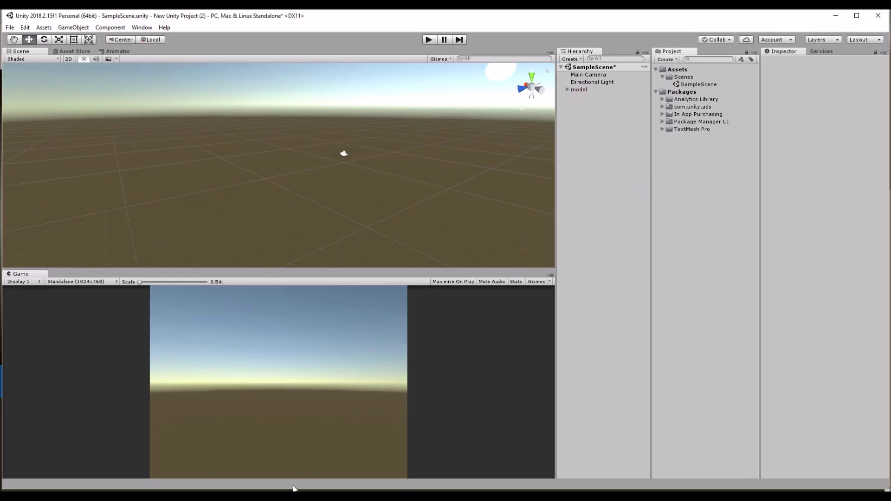
Import the poilce obj model folder from Documents > models > cop into Unity's Assets
{"action": "key", "text": "super+e"}
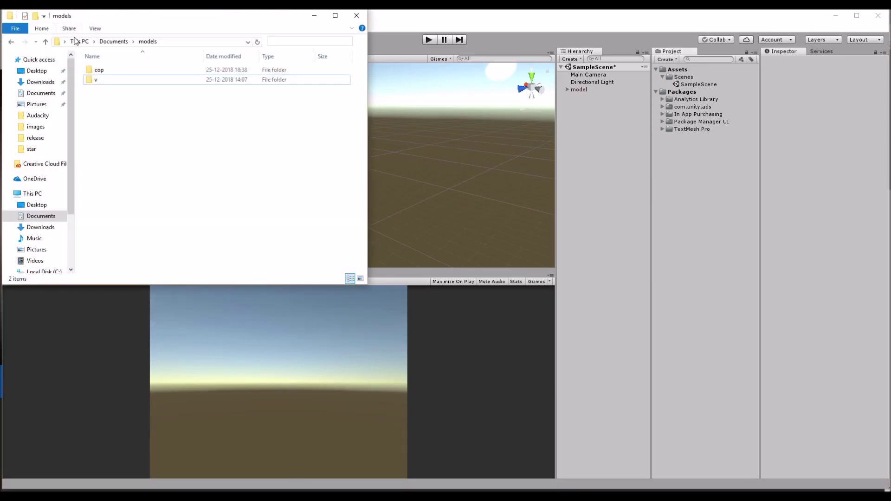
{"action": "double_click", "coordinate": [97, 70]}
{"action": "double_click", "coordinate": [97, 70]}
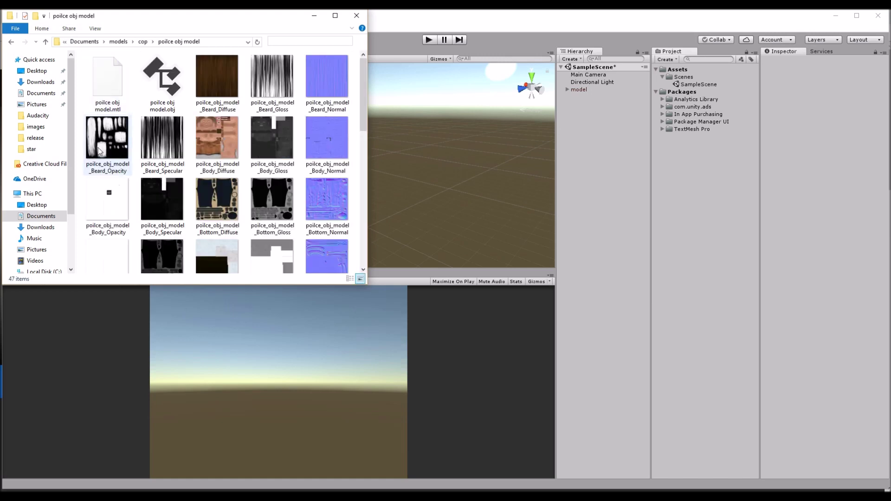
{"action": "left_click", "coordinate": [12, 41]}
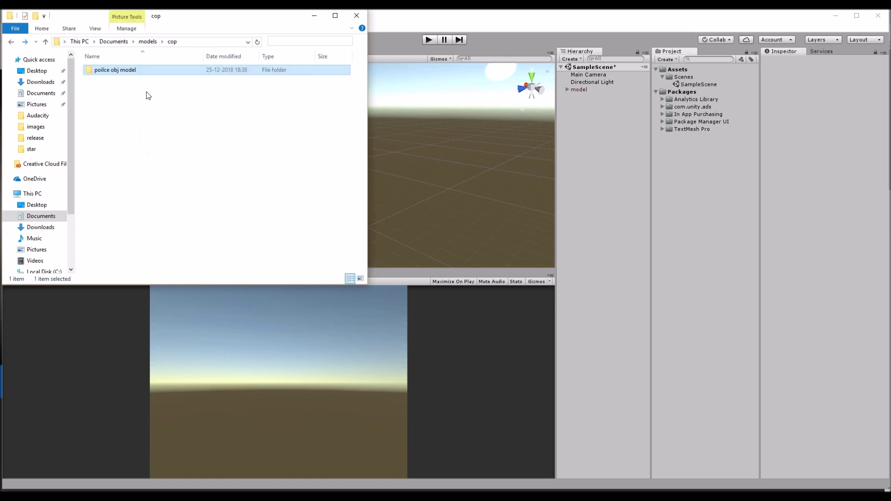
{"action": "double_click", "coordinate": [129, 72]}
{"action": "left_click", "coordinate": [11, 41]}
{"action": "left_click_drag", "start_coordinate": [128, 71], "coordinate": [693, 207]}
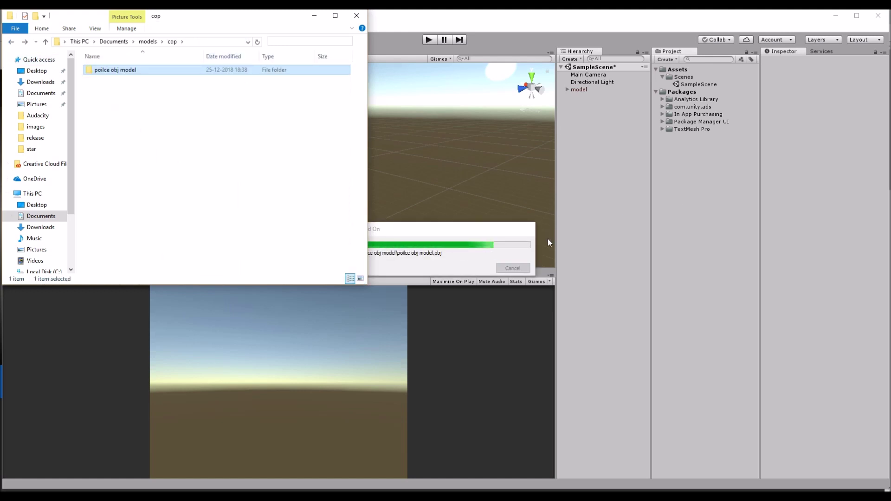
{"action": "left_click", "coordinate": [313, 19]}
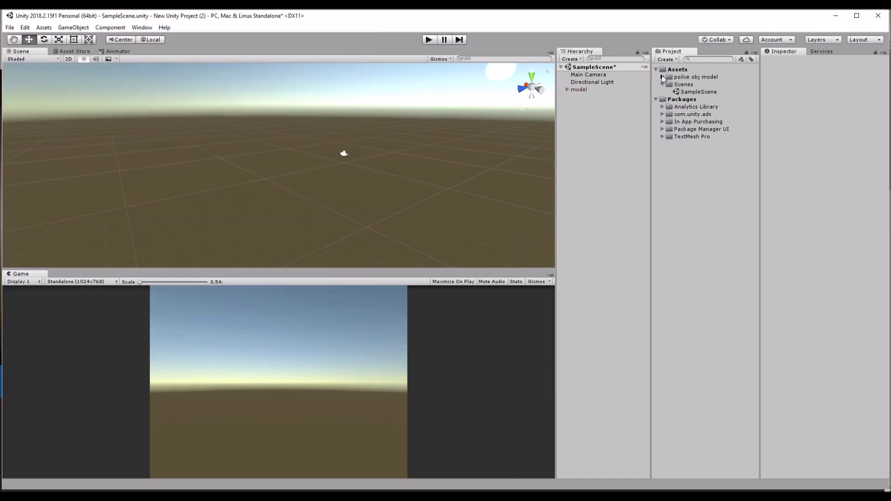
{"action": "left_click", "coordinate": [662, 77]}
Add the police model to the scene and delete the old 'model' object
{"action": "left_click", "coordinate": [690, 92]}
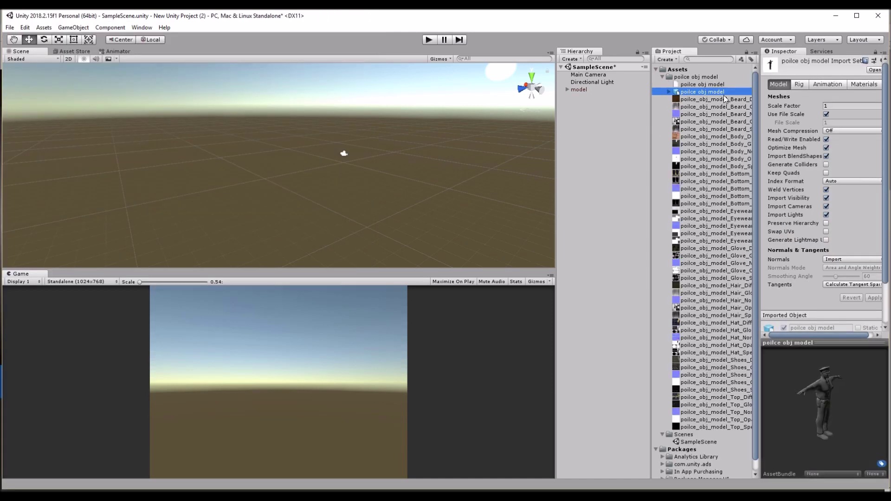
{"action": "left_click_drag", "start_coordinate": [723, 94], "coordinate": [617, 206]}
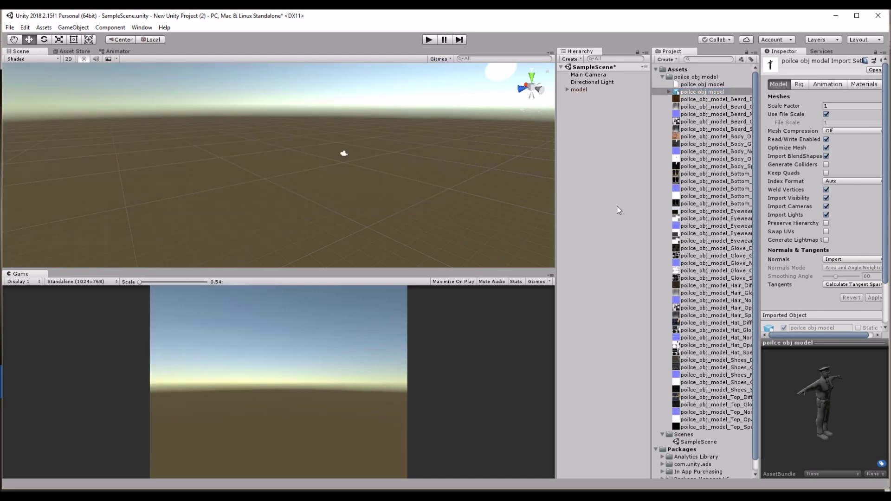
{"action": "left_click", "coordinate": [588, 90]}
{"action": "key", "text": "Delete"}
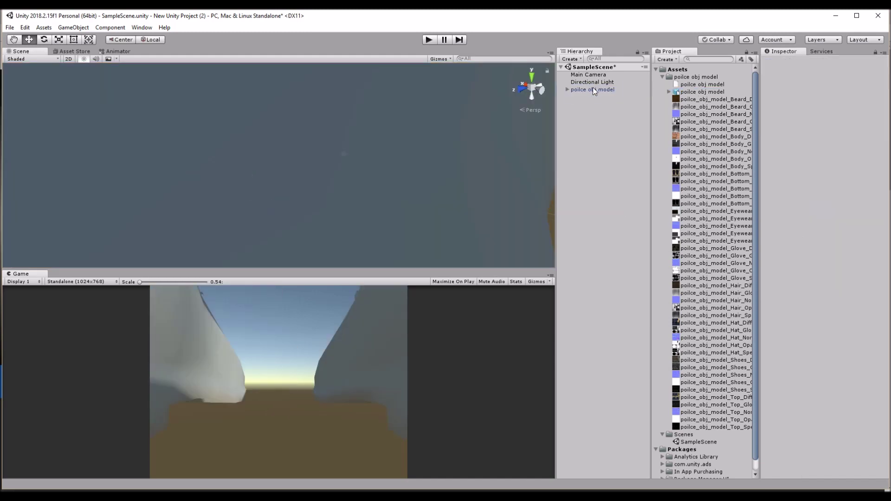
{"action": "double_click", "coordinate": [593, 90]}
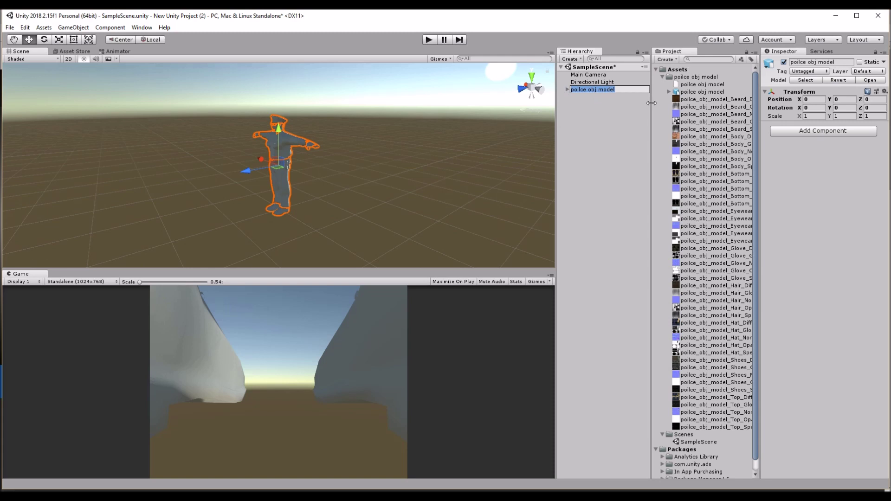
Inspect the police model in the Scene view with the Scale tool active
{"action": "left_click", "coordinate": [608, 83]}
{"action": "left_click", "coordinate": [613, 90]}
{"action": "scroll", "coordinate": [465, 166], "scroll_direction": "down", "scroll_amount": 2}
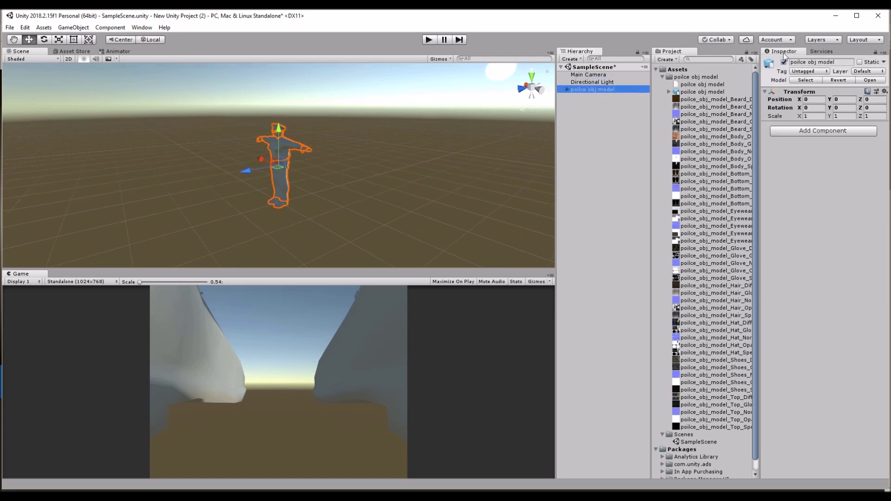
{"action": "scroll", "coordinate": [416, 131], "scroll_direction": "down", "scroll_amount": 1}
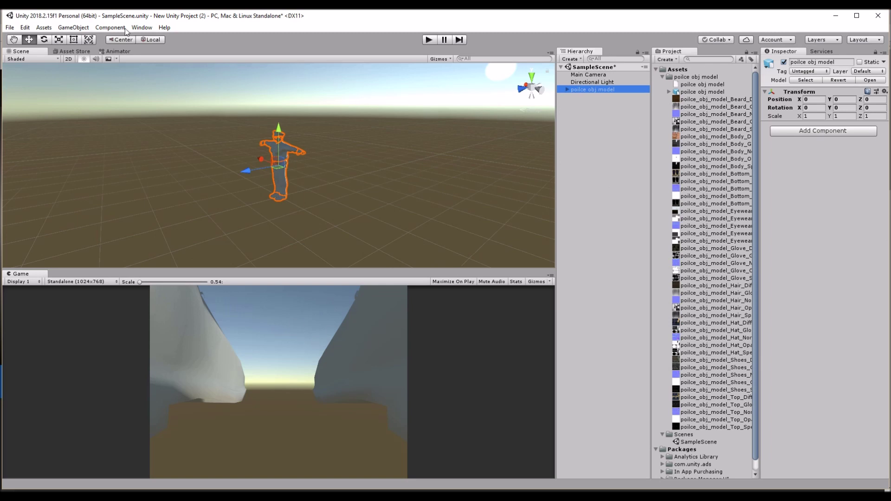
{"action": "left_click", "coordinate": [59, 40]}
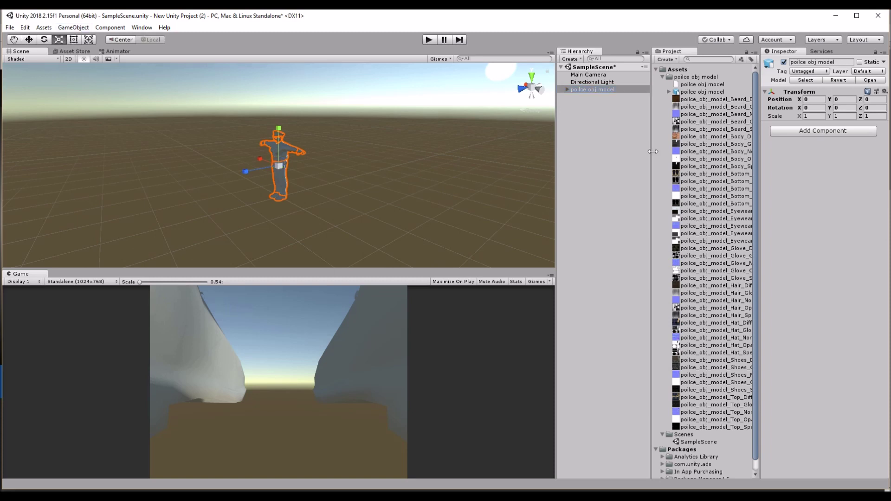
{"action": "left_click", "coordinate": [581, 172]}
{"action": "left_click", "coordinate": [595, 93]}
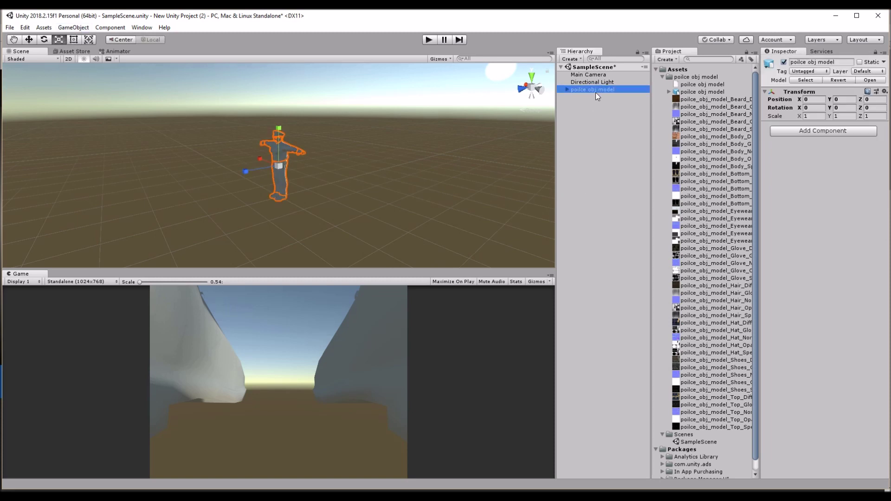
{"action": "left_click", "coordinate": [361, 178]}
{"action": "left_click_drag", "start_coordinate": [361, 178], "coordinate": [431, 201], "text": "alt"}
Reset the Directional Light, raise it to Y 214.6 and rotate X to 89.318
{"action": "left_click", "coordinate": [604, 81]}
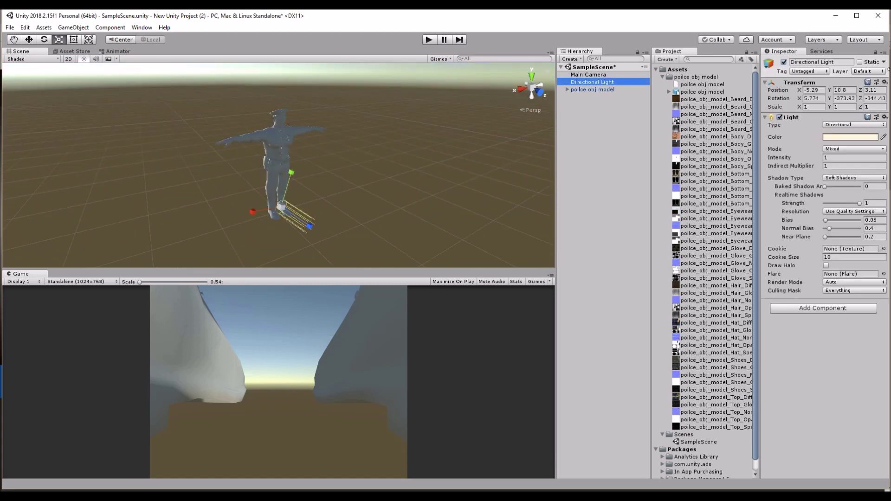
{"action": "left_click", "coordinate": [885, 83]}
{"action": "left_click", "coordinate": [808, 92]}
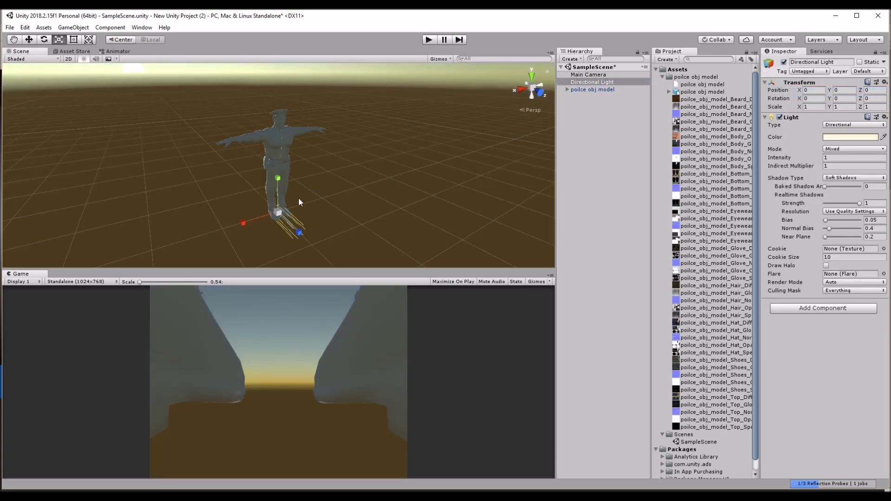
{"action": "left_click", "coordinate": [28, 40]}
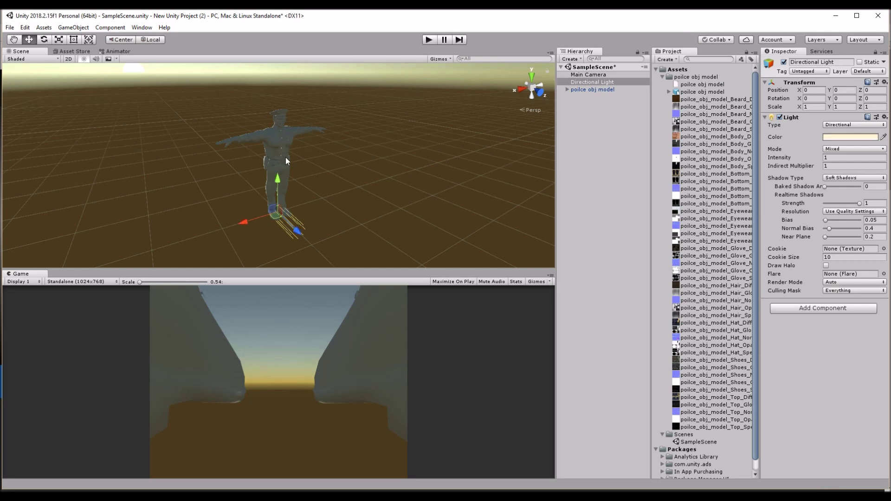
{"action": "left_click_drag", "start_coordinate": [277, 182], "coordinate": [302, 76]}
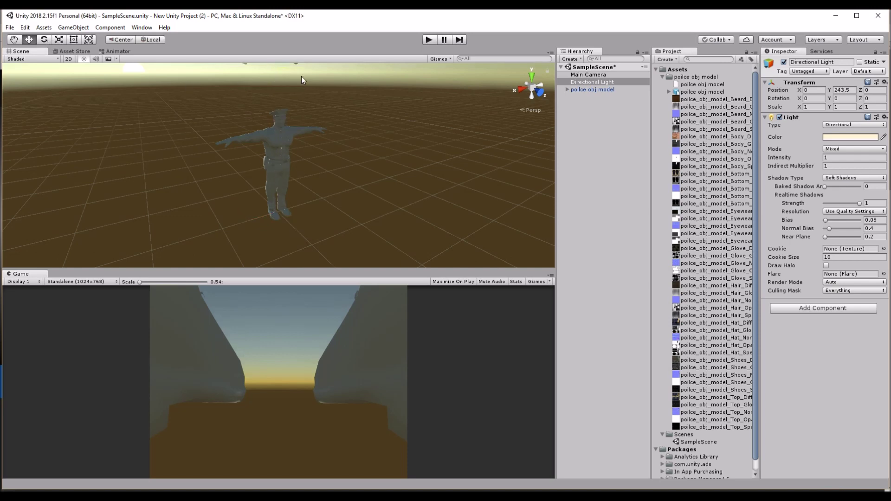
{"action": "left_click", "coordinate": [44, 39]}
{"action": "key", "text": "f"}
{"action": "left_click_drag", "start_coordinate": [296, 135], "coordinate": [313, 209]}
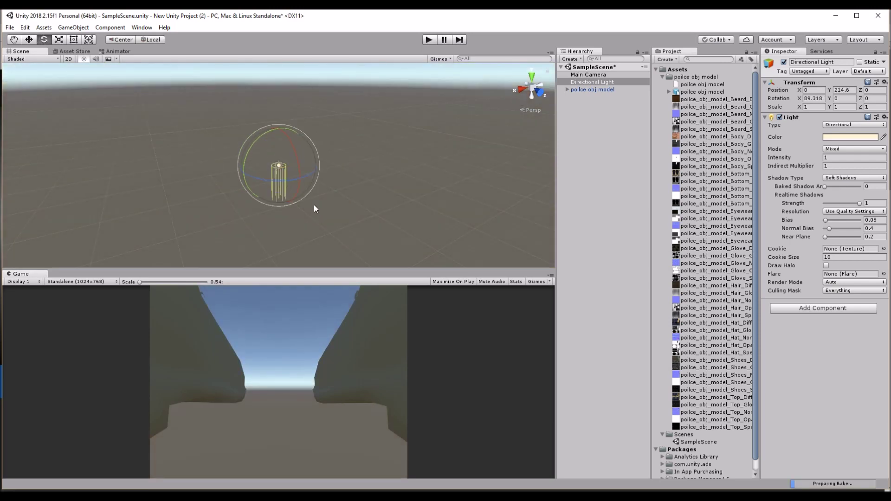
{"action": "left_click", "coordinate": [604, 89]}
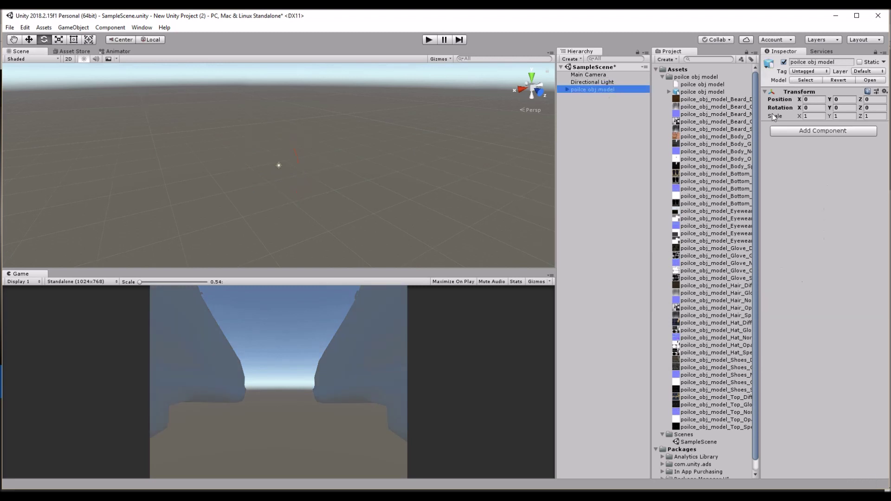
Review the model's import tabs and turn on lightmap UV generation
{"action": "left_click", "coordinate": [803, 81]}
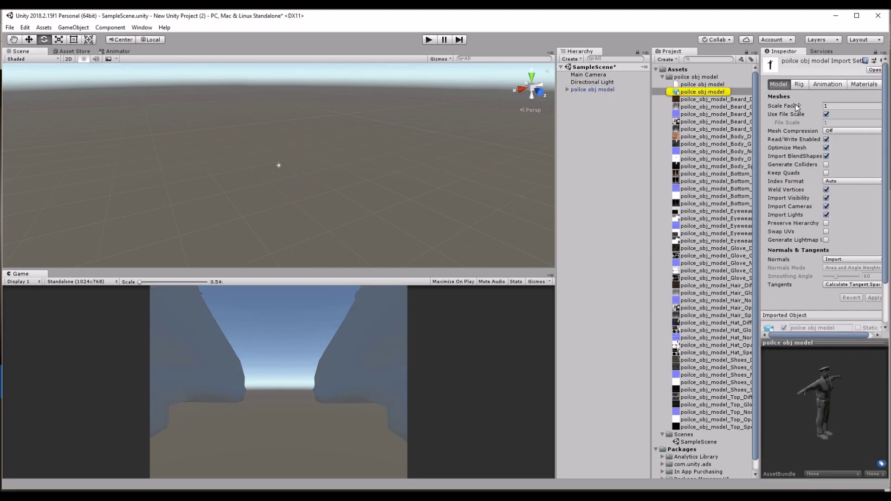
{"action": "left_click", "coordinate": [841, 85]}
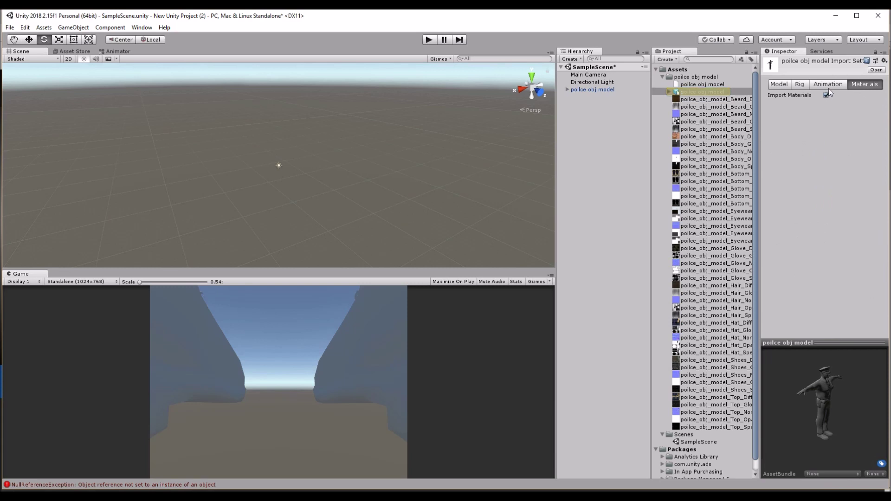
{"action": "left_click", "coordinate": [799, 84]}
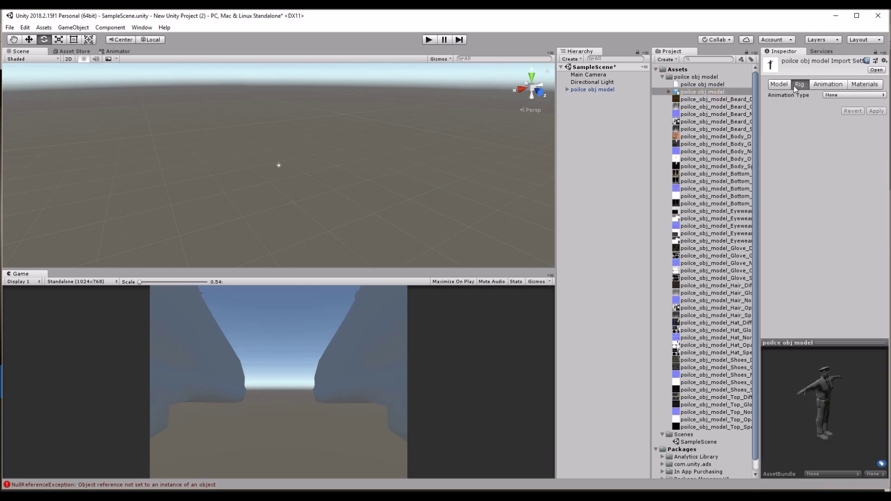
{"action": "left_click", "coordinate": [783, 86]}
{"action": "scroll", "coordinate": [837, 112], "scroll_direction": "down", "scroll_amount": 5}
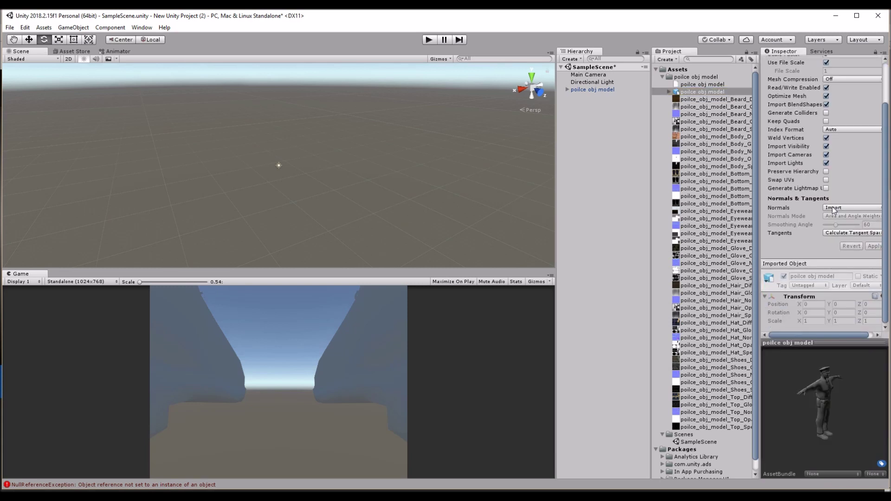
{"action": "left_click", "coordinate": [843, 209]}
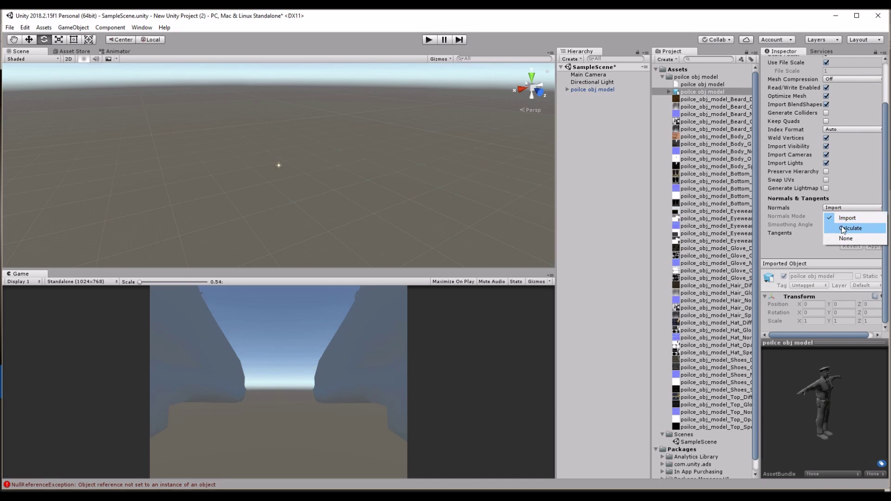
{"action": "left_click", "coordinate": [846, 189]}
{"action": "scroll", "coordinate": [736, 174], "scroll_direction": "down", "scroll_amount": 1}
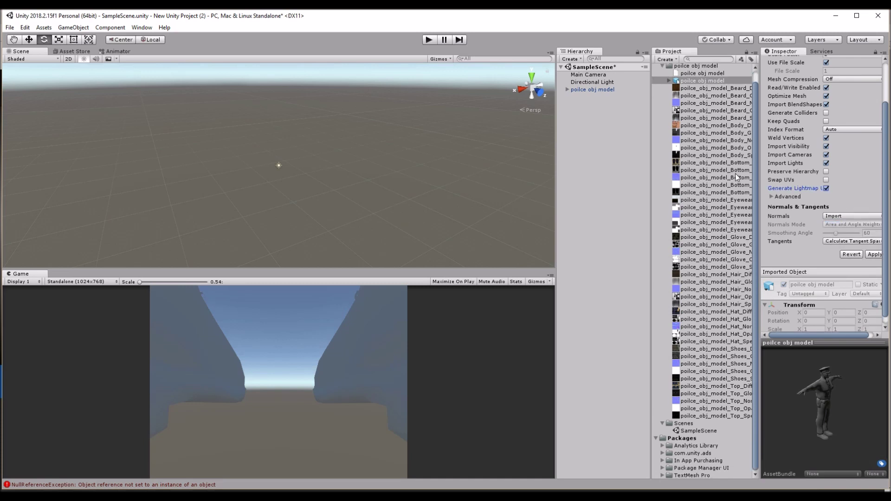
{"action": "scroll", "coordinate": [842, 224], "scroll_direction": "up", "scroll_amount": 3}
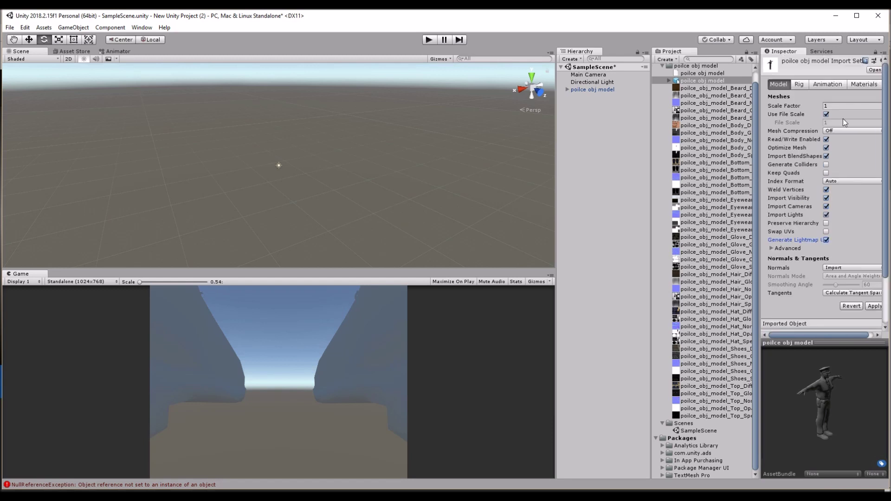
Set normals to Calculate, apply the import settings, then delete the police model
{"action": "left_click", "coordinate": [862, 85]}
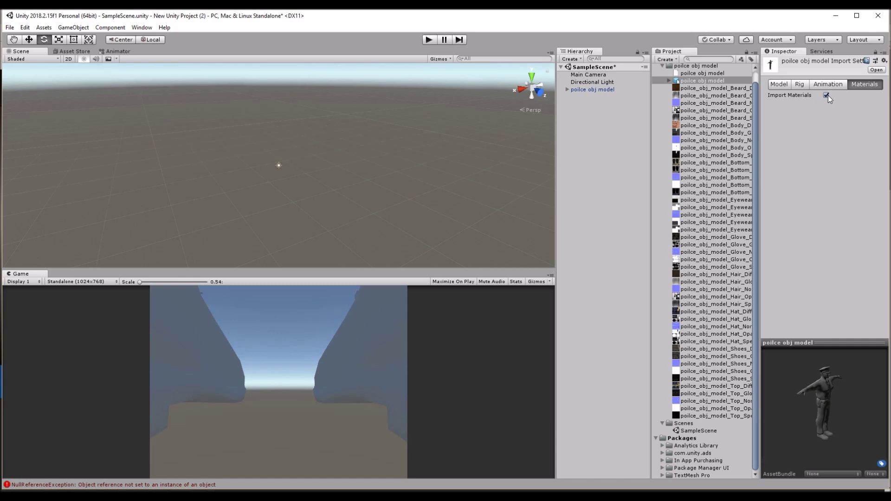
{"action": "left_click", "coordinate": [778, 84]}
{"action": "scroll", "coordinate": [849, 211], "scroll_direction": "down", "scroll_amount": 5}
{"action": "left_click", "coordinate": [846, 208]}
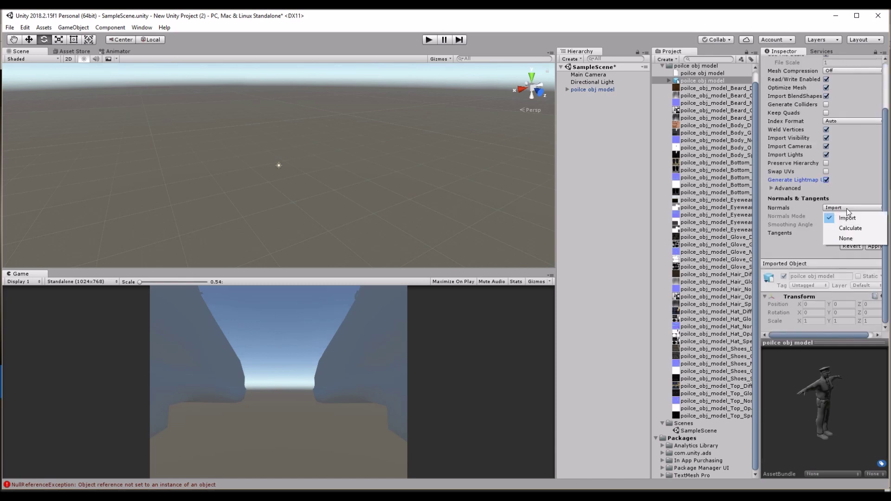
{"action": "left_click", "coordinate": [845, 229]}
{"action": "left_click", "coordinate": [874, 246]}
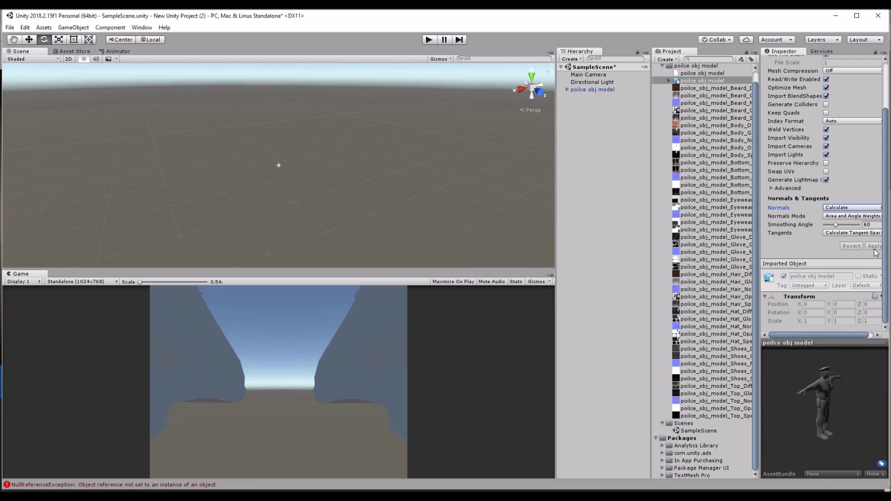
{"action": "left_click", "coordinate": [600, 90]}
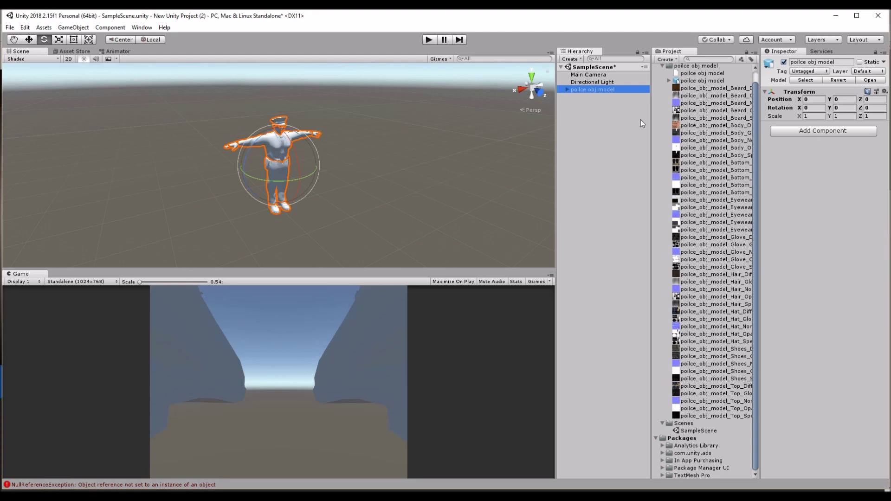
{"action": "key", "text": "Delete"}
Delete the old model asset in Unity and the old poilce obj model folder in Explorer
{"action": "left_click", "coordinate": [694, 66]}
{"action": "key", "text": "Delete"}
{"action": "key", "text": "Return"}
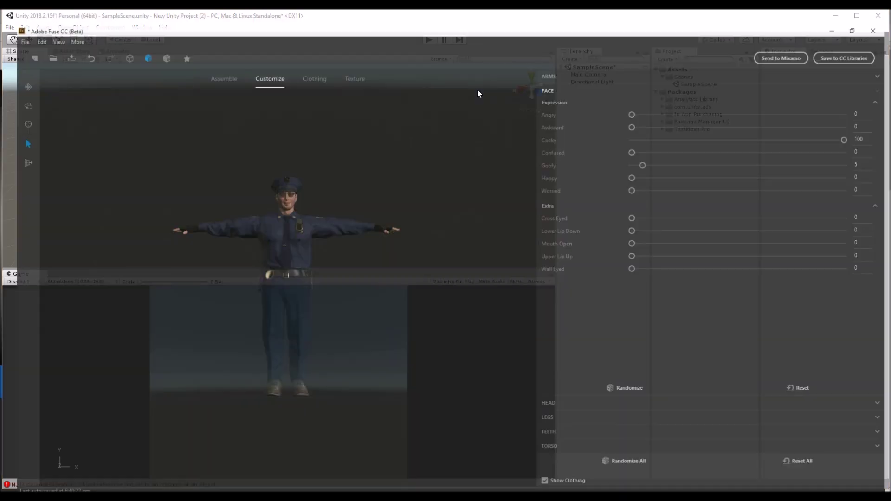
{"action": "key", "text": "alt+Tab"}
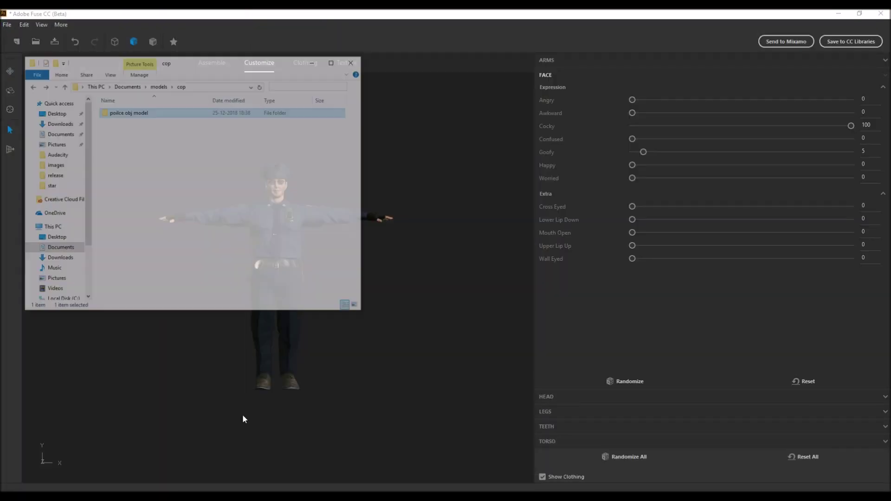
{"action": "left_click_drag", "start_coordinate": [183, 136], "coordinate": [84, 65]}
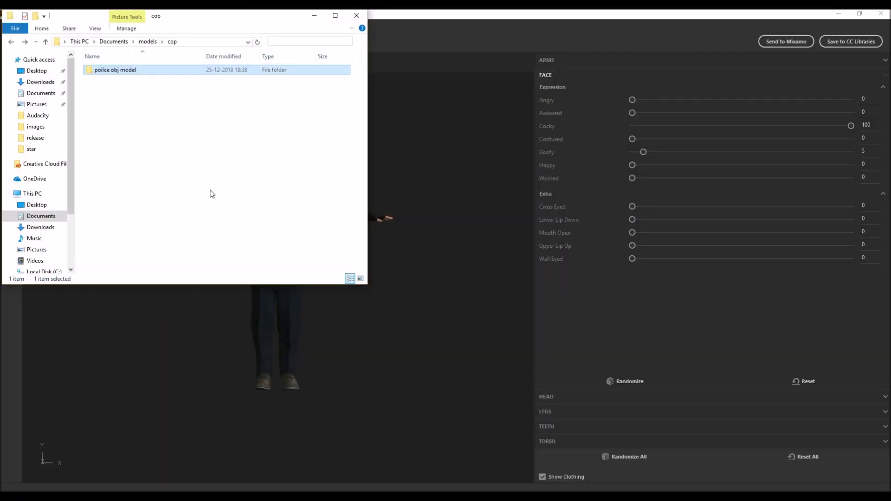
{"action": "key", "text": "Delete"}
{"action": "left_click", "coordinate": [459, 218]}
Export the character from Fuse as OBJ named 'model' with textures and UVs packed at 2048
{"action": "left_click", "coordinate": [7, 25]}
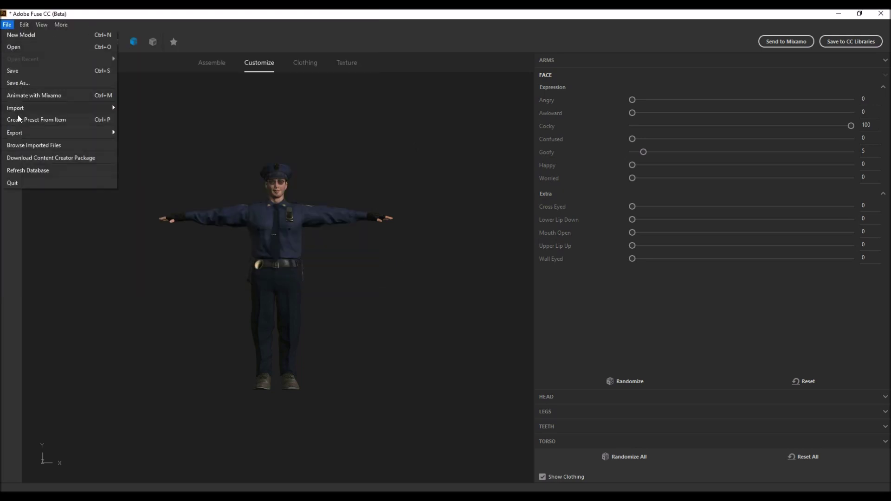
{"action": "mouse_move", "coordinate": [39, 138]}
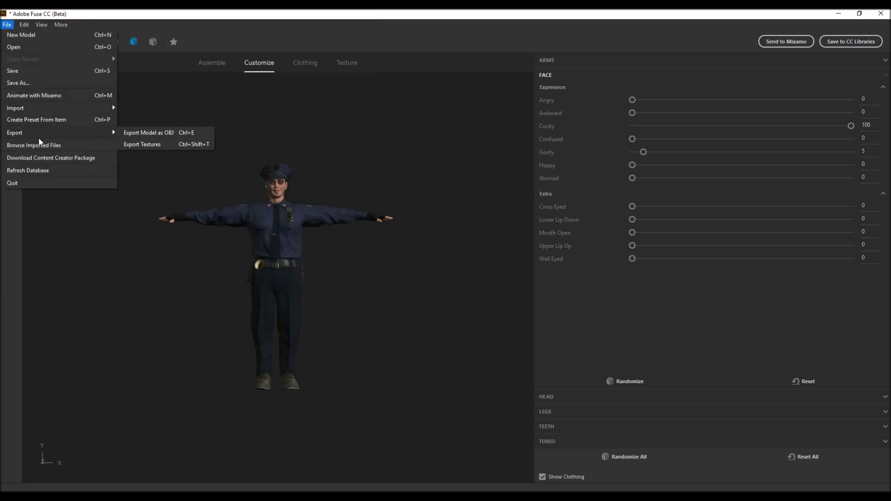
{"action": "left_click", "coordinate": [175, 134]}
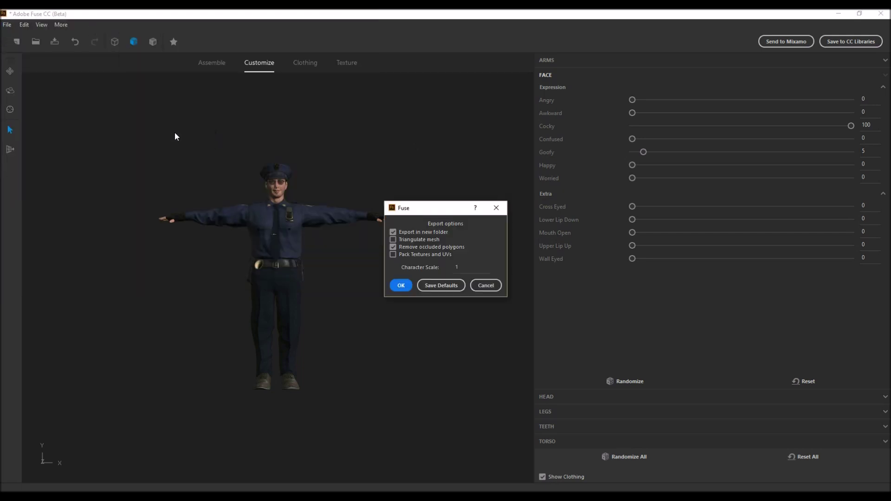
{"action": "left_click", "coordinate": [404, 254]}
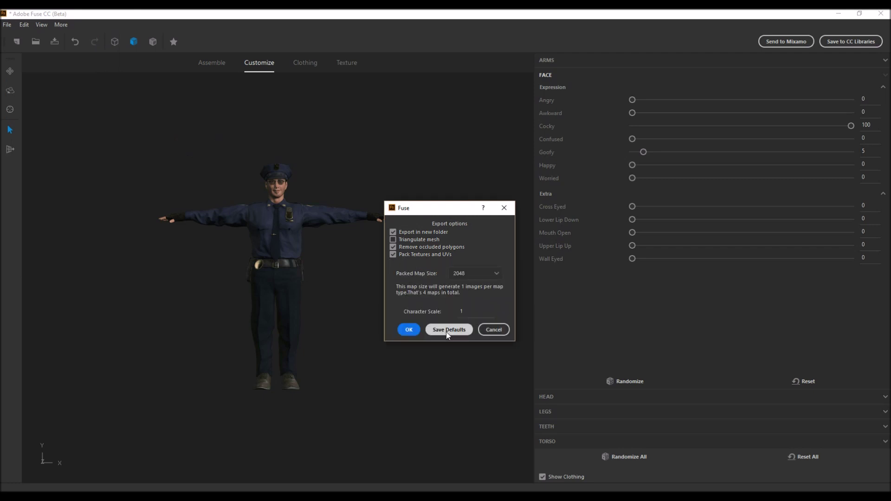
{"action": "left_click", "coordinate": [469, 276]}
{"action": "left_click", "coordinate": [471, 281]}
{"action": "left_click", "coordinate": [417, 333]}
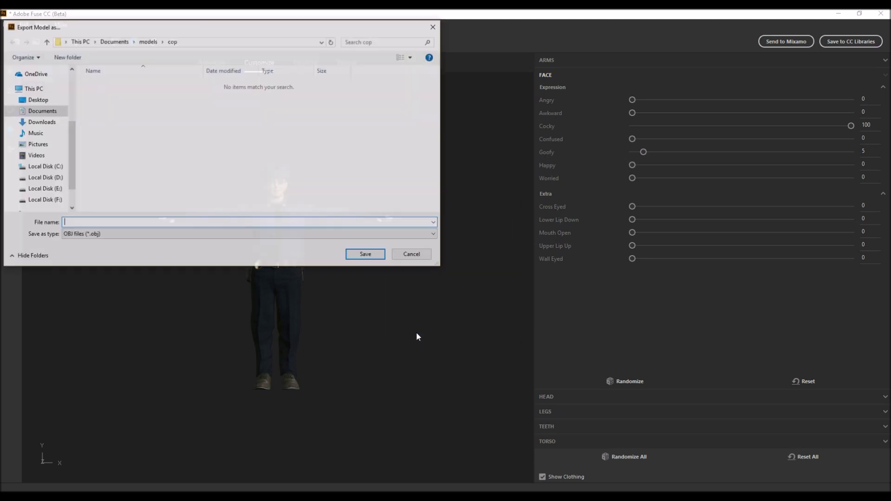
{"action": "type", "text": "model"}
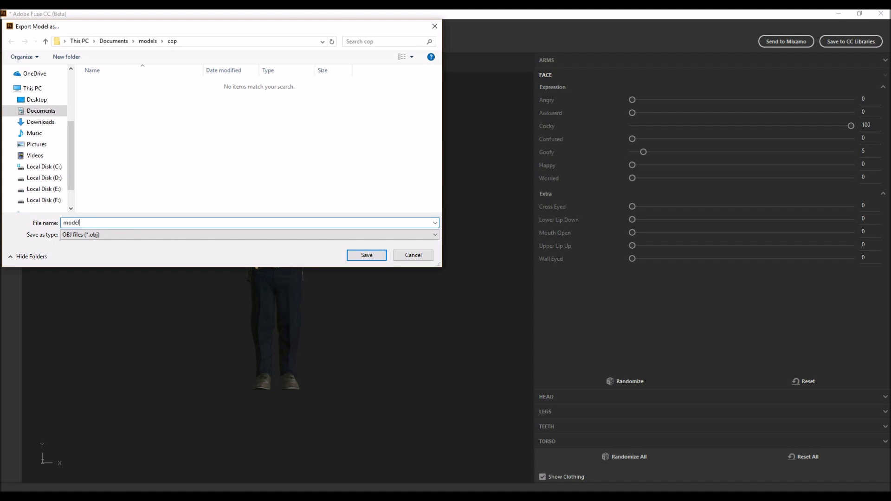
{"action": "key", "text": "Return"}
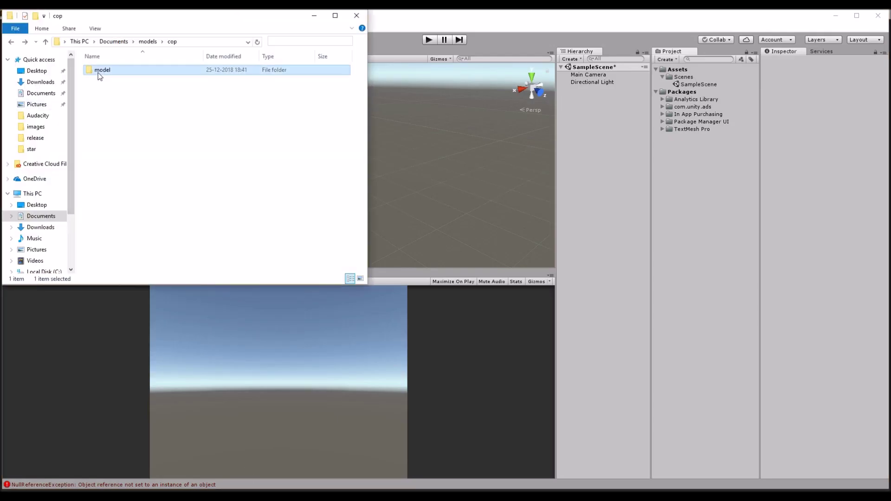
Import the new model folder, place the textured officer in the scene and view him front-on
{"action": "double_click", "coordinate": [102, 69]}
{"action": "left_click", "coordinate": [10, 43]}
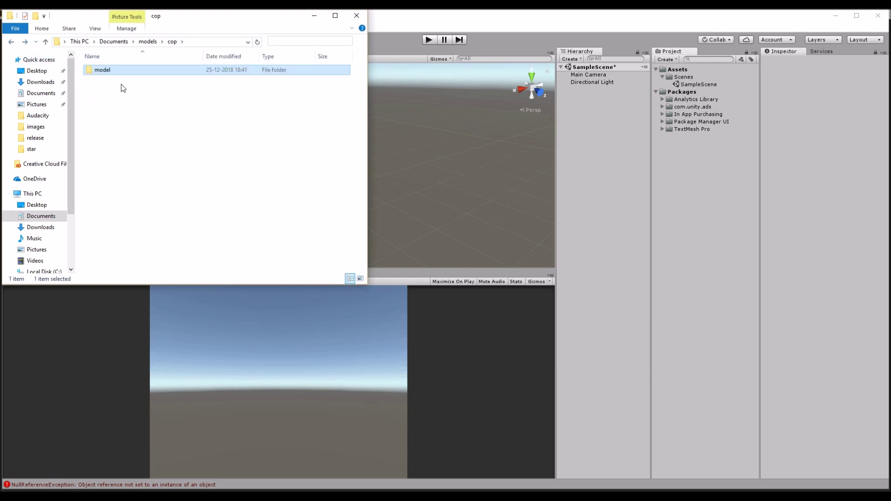
{"action": "double_click", "coordinate": [108, 72]}
{"action": "left_click", "coordinate": [12, 43]}
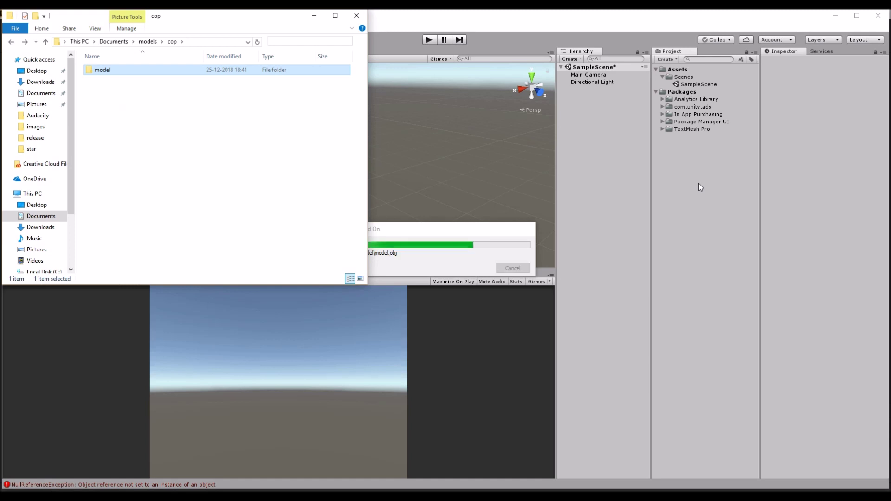
{"action": "left_click_drag", "start_coordinate": [694, 91], "coordinate": [629, 136]}
{"action": "left_click", "coordinate": [486, 198]}
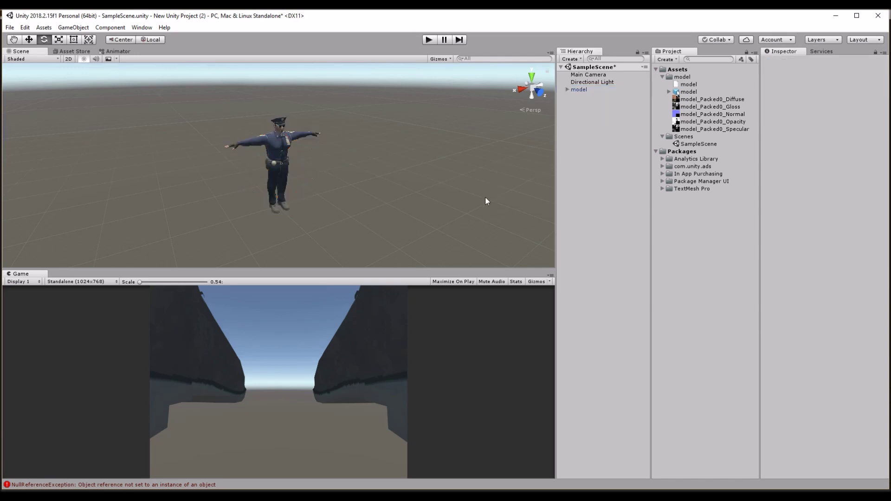
{"action": "scroll", "coordinate": [487, 197], "scroll_direction": "up", "scroll_amount": 5}
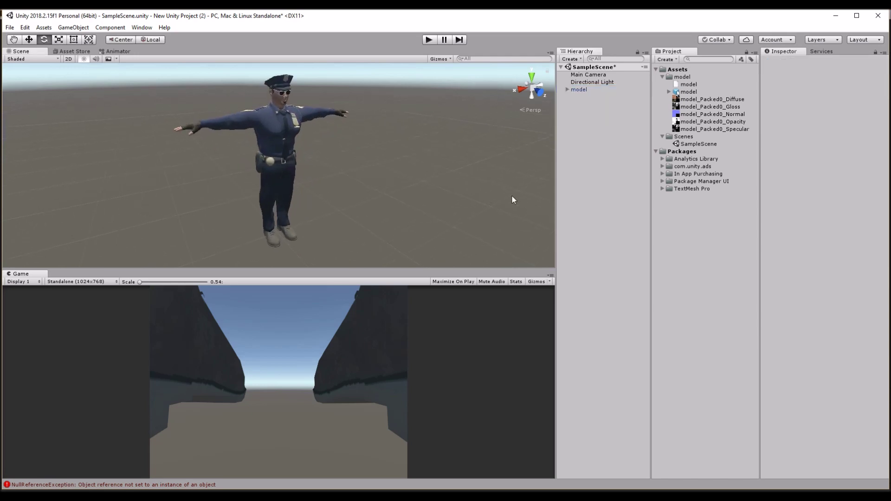
{"action": "left_click_drag", "start_coordinate": [511, 195], "coordinate": [394, 177], "text": "alt"}
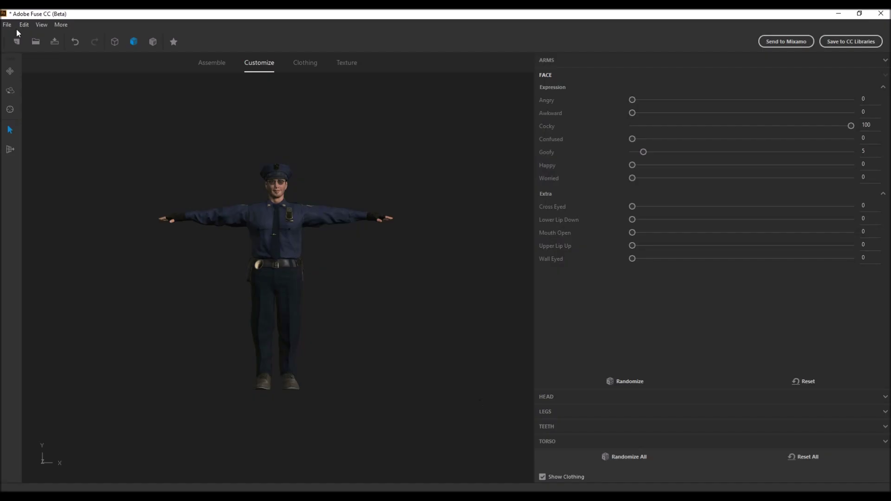
Open Fuse's OBJ export options, cancel them, and minimize Fuse
{"action": "left_click", "coordinate": [8, 25]}
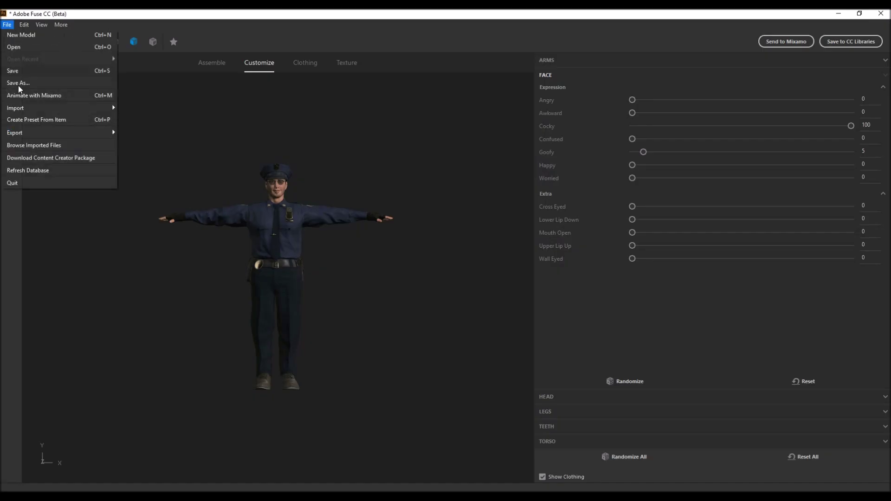
{"action": "mouse_move", "coordinate": [35, 134]}
{"action": "left_click", "coordinate": [173, 135]}
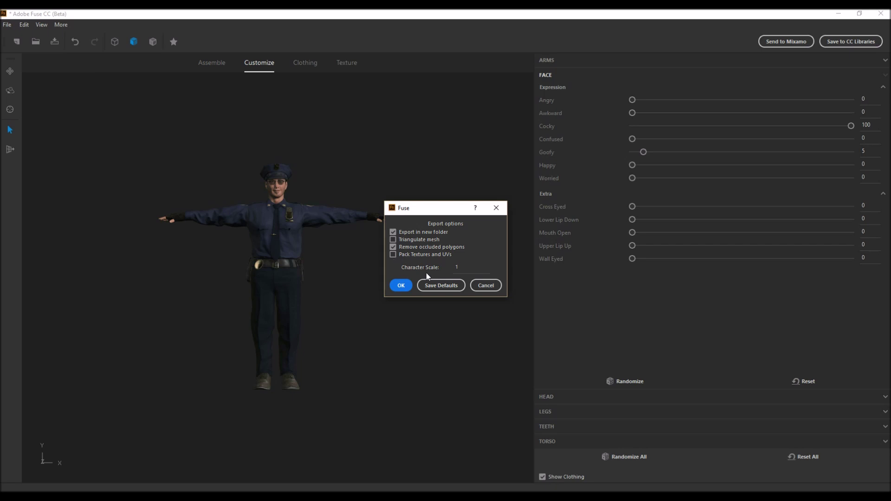
{"action": "left_click", "coordinate": [474, 289]}
{"action": "left_click", "coordinate": [833, 20]}
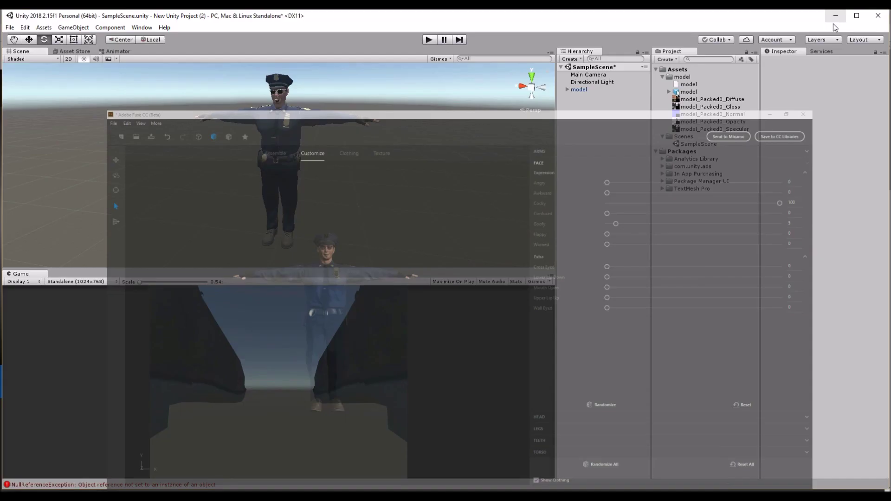
Preview the packed texture maps in Unity's Project panel
{"action": "left_click", "coordinate": [690, 100]}
{"action": "left_click", "coordinate": [692, 122]}
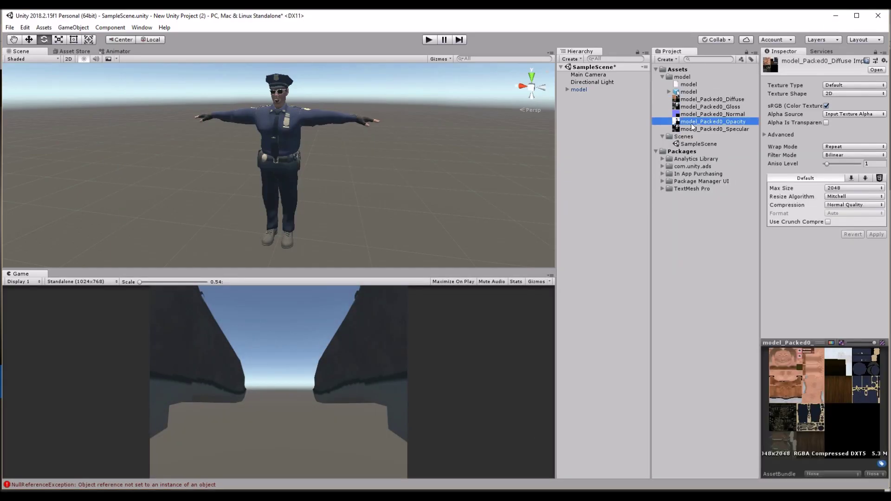
{"action": "left_click", "coordinate": [693, 137]}
Inspect the packed Diffuse, Gloss and Specular textures and widen the Inspector
{"action": "left_click", "coordinate": [695, 107]}
{"action": "left_click", "coordinate": [697, 101]}
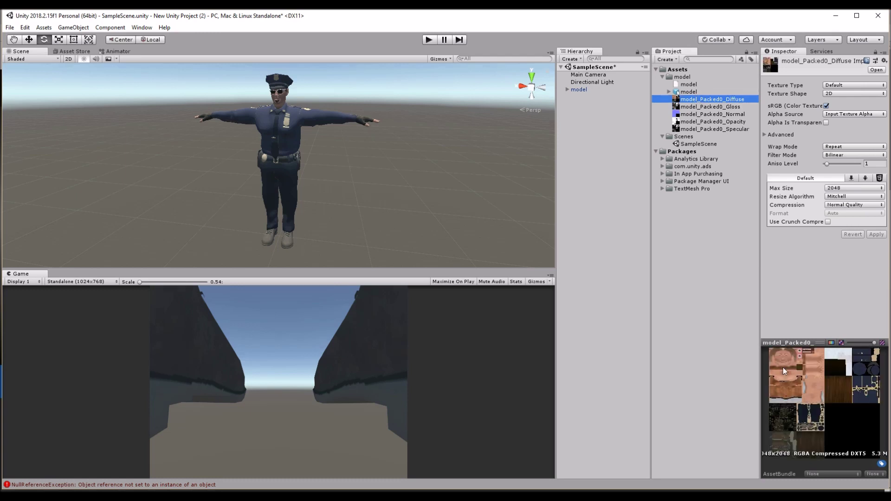
{"action": "left_click_drag", "start_coordinate": [789, 343], "coordinate": [787, 217]}
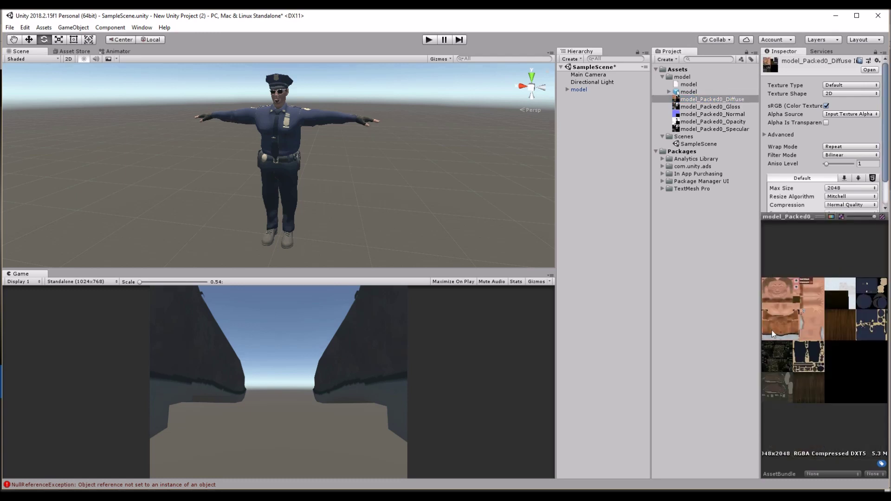
{"action": "left_click", "coordinate": [701, 107]}
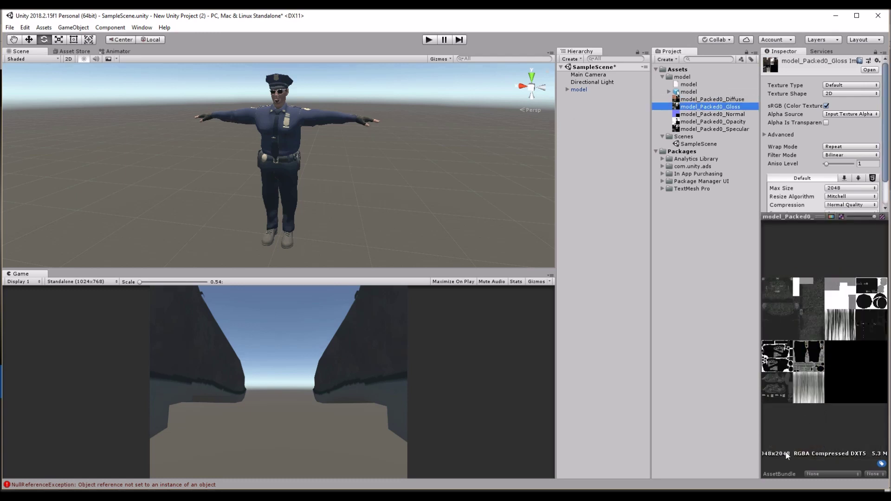
{"action": "left_click_drag", "start_coordinate": [761, 451], "coordinate": [720, 446]}
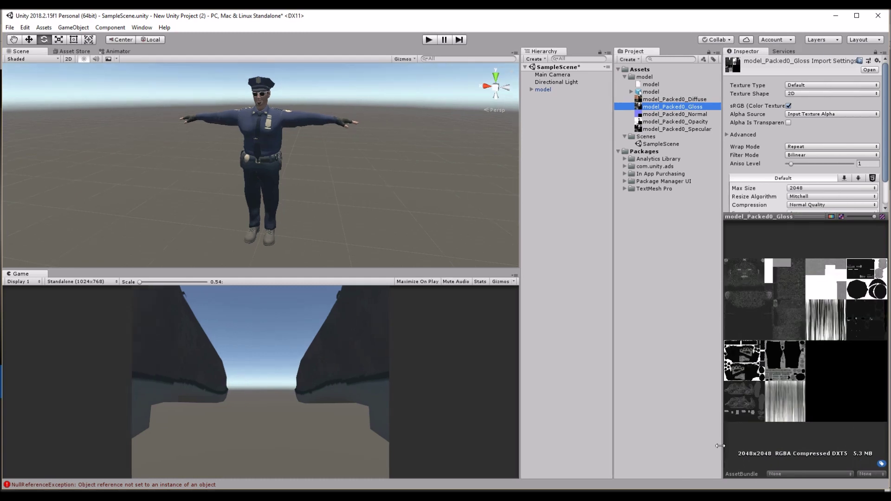
{"action": "left_click", "coordinate": [679, 129]}
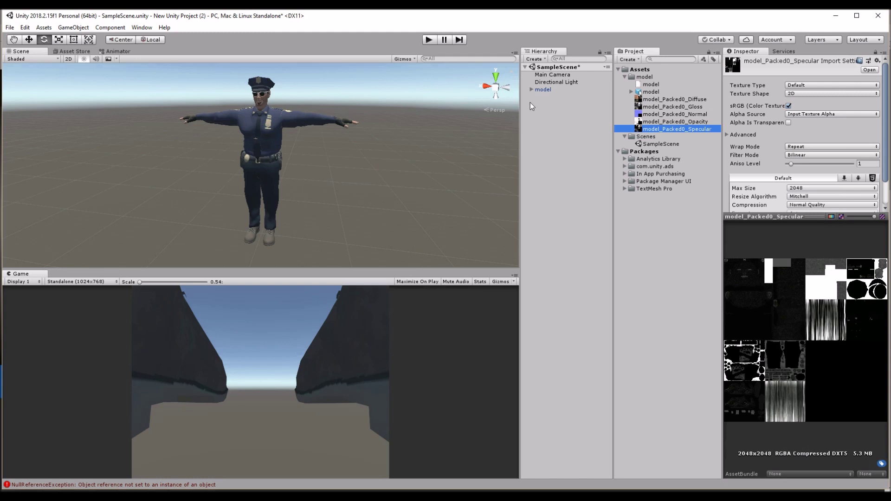
Select the policeman, switch to the Scale tool and check his scale of 1
{"action": "double_click", "coordinate": [543, 89]}
{"action": "left_click", "coordinate": [181, 173]}
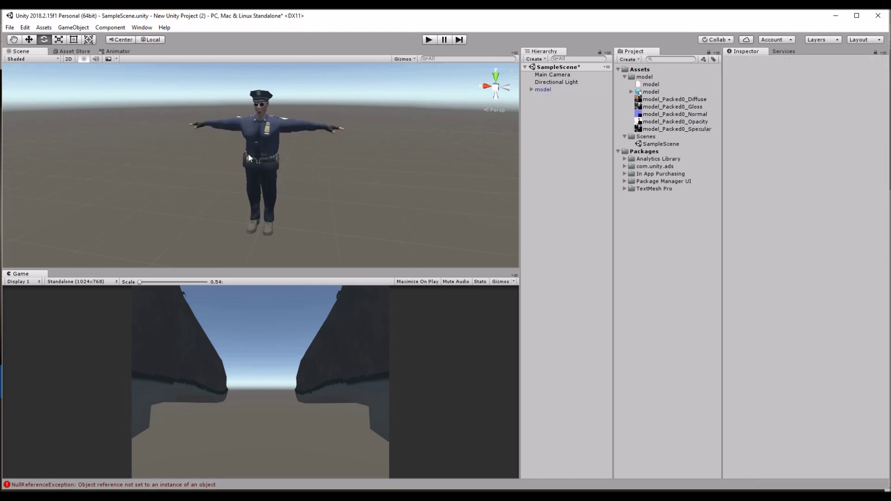
{"action": "scroll", "coordinate": [308, 207], "scroll_direction": "up", "scroll_amount": 2}
{"action": "left_click", "coordinate": [268, 175]}
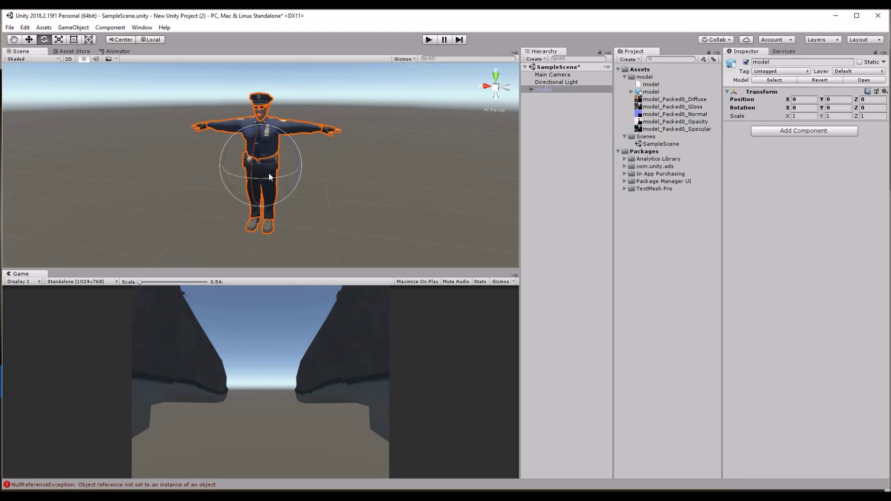
{"action": "key", "text": "r"}
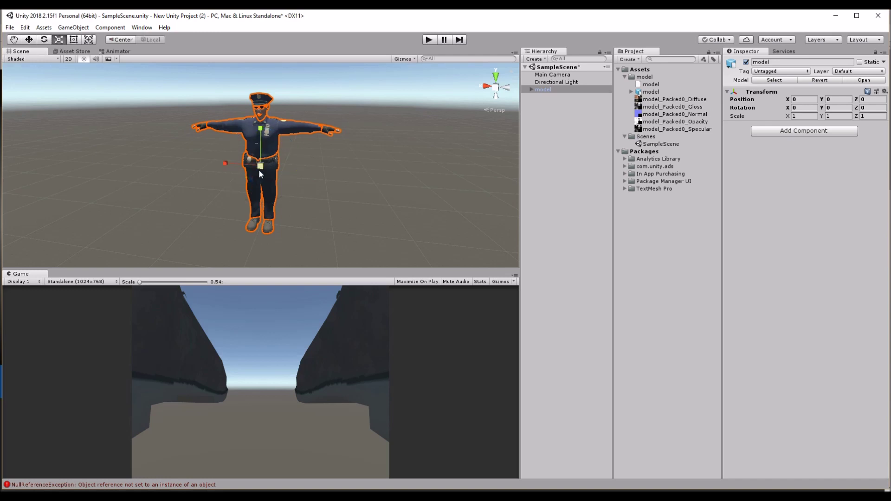
{"action": "mouse_move", "coordinate": [259, 169]}
{"action": "left_mouse_down"}
{"action": "mouse_move", "coordinate": [243, 182]}
{"action": "mouse_move", "coordinate": [274, 167]}
{"action": "mouse_move", "coordinate": [260, 168]}
{"action": "left_mouse_up"}
{"action": "left_click", "coordinate": [571, 164]}
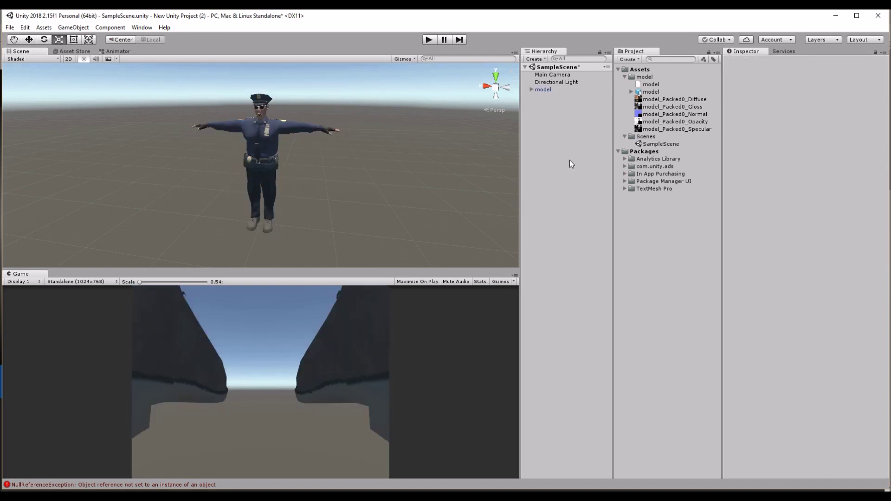
{"action": "left_click", "coordinate": [546, 89]}
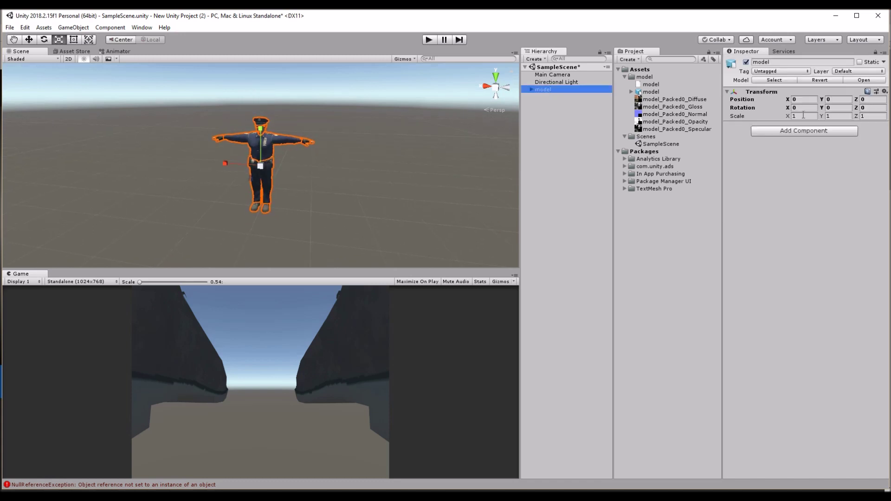
Try adjusting the model's import Scale Factor, then undo the unapplied change
{"action": "left_click", "coordinate": [774, 81]}
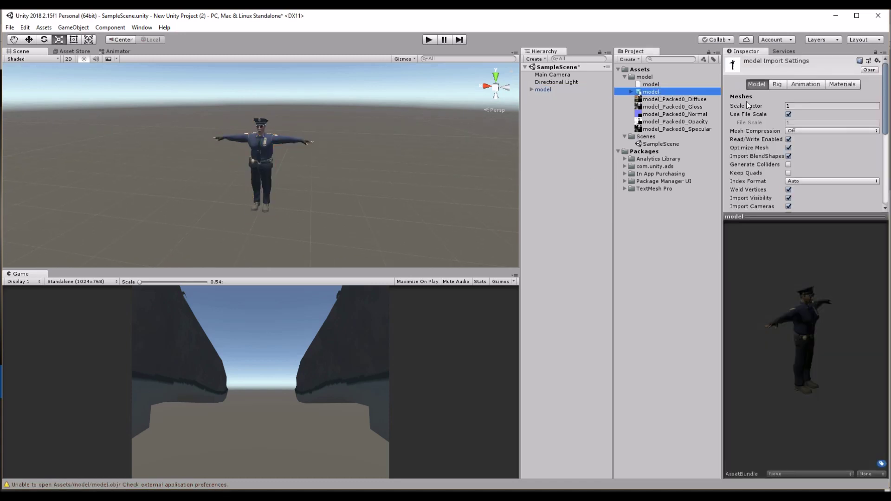
{"action": "left_click_drag", "start_coordinate": [778, 109], "coordinate": [732, 114]}
{"action": "key", "text": "ctrl+z"}
{"action": "left_click", "coordinate": [511, 272]}
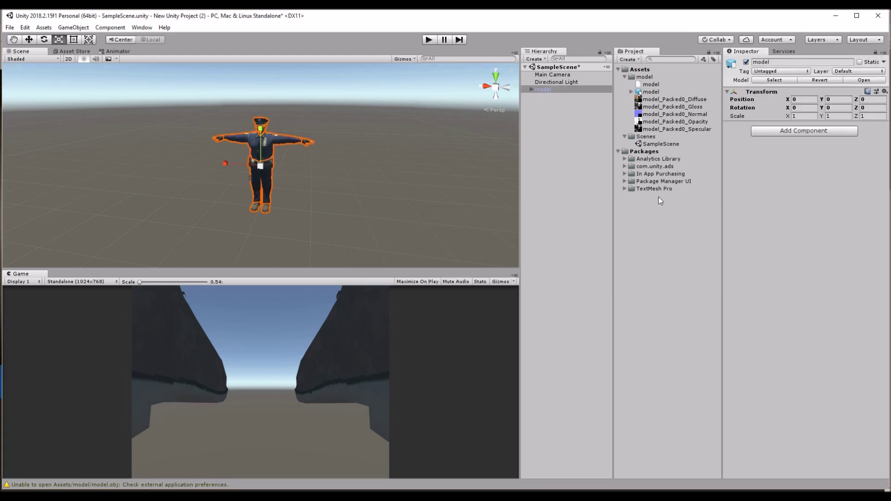
{"action": "left_click", "coordinate": [651, 91]}
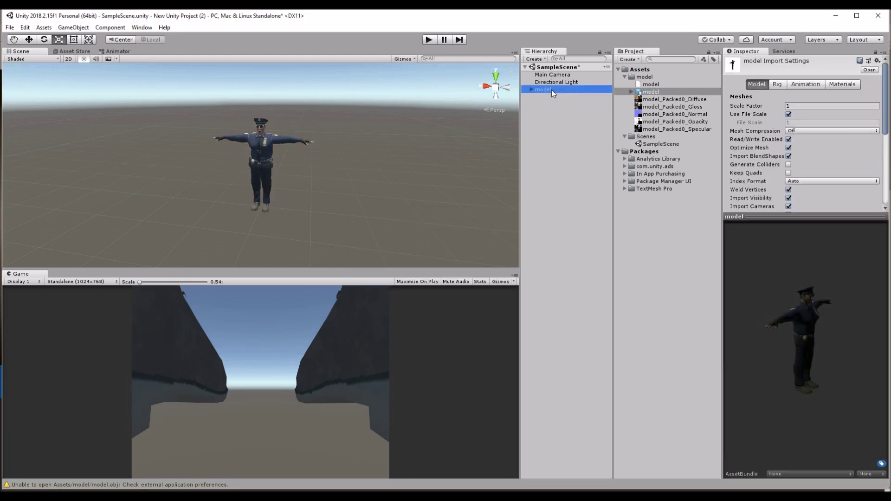
{"action": "key", "text": "ctrl+z"}
{"action": "left_click", "coordinate": [775, 80]}
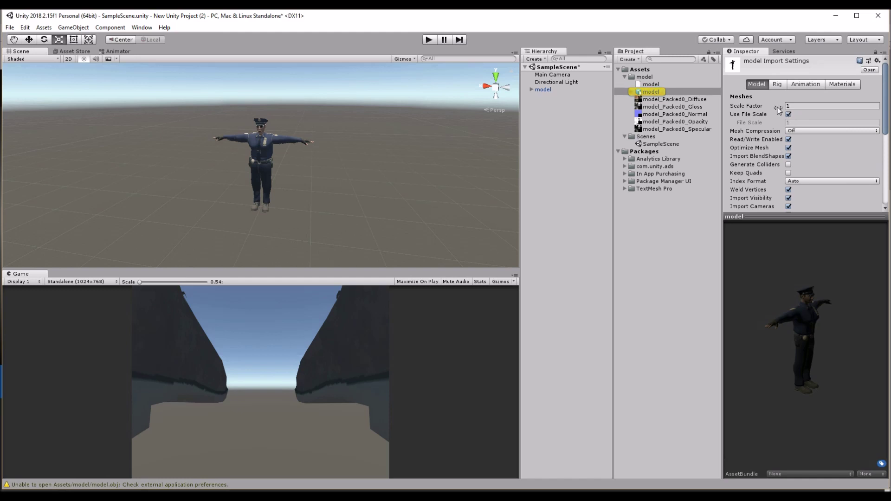
Lower the import Scale Factor (to 0.33, then edited again) and reimport the model
{"action": "mouse_move", "coordinate": [778, 110]}
{"action": "left_mouse_down"}
{"action": "mouse_move", "coordinate": [763, 109]}
{"action": "mouse_move", "coordinate": [772, 109]}
{"action": "left_mouse_up"}
{"action": "scroll", "coordinate": [853, 154], "scroll_direction": "down", "scroll_amount": 5}
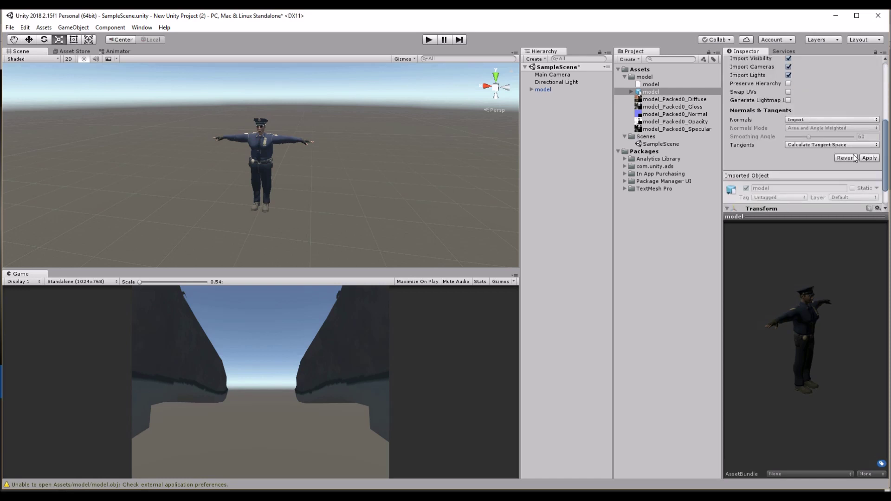
{"action": "left_click", "coordinate": [869, 128]}
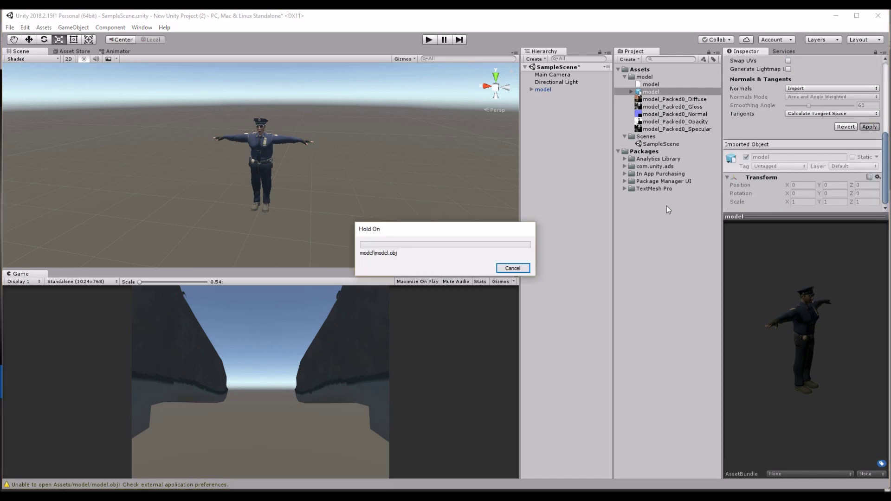
{"action": "scroll", "coordinate": [865, 107], "scroll_direction": "up", "scroll_amount": 5}
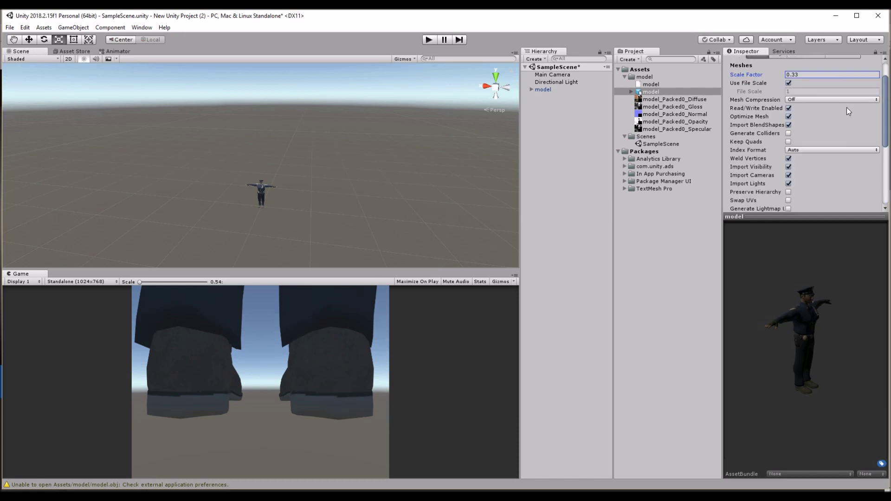
{"action": "left_click", "coordinate": [793, 106]}
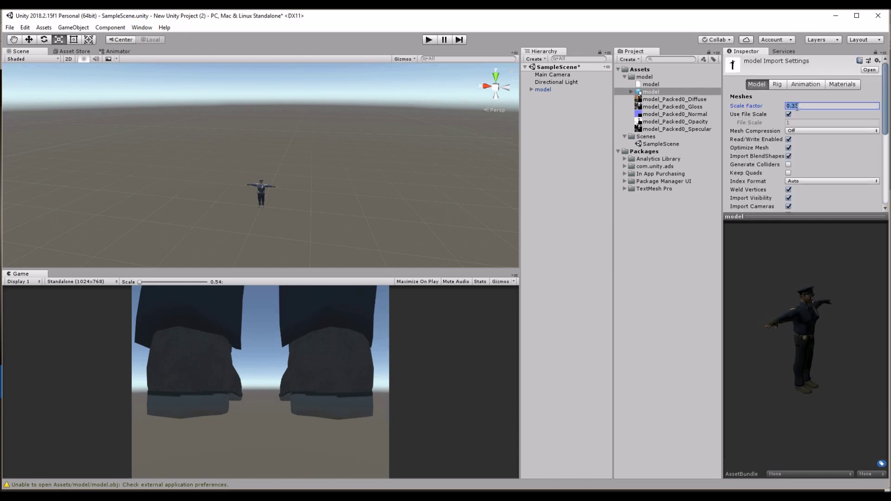
{"action": "key", "text": "BackSpace"}
{"action": "key", "text": "BackSpace"}
{"action": "type", "text": "10"}
{"action": "scroll", "coordinate": [818, 109], "scroll_direction": "down", "scroll_amount": 4}
{"action": "left_click", "coordinate": [870, 127]}
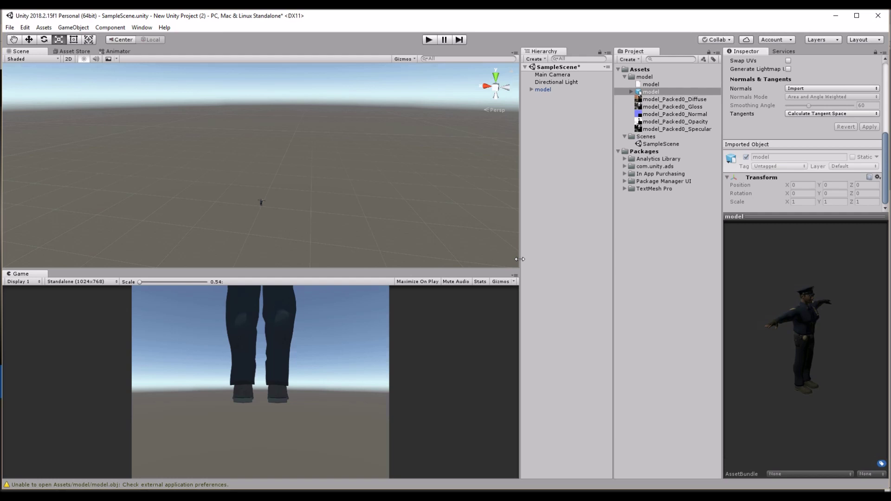
Set the model's import Scale Factor to 0.05 and apply it
{"action": "left_click", "coordinate": [558, 92]}
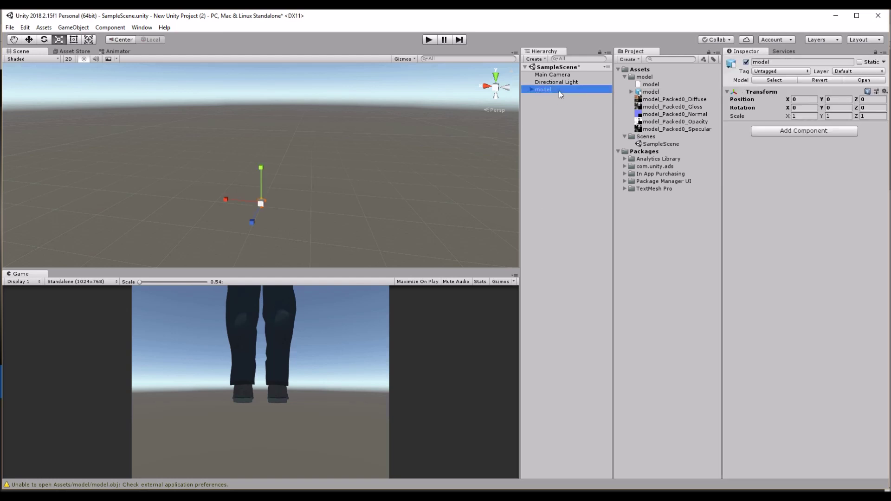
{"action": "left_click", "coordinate": [771, 80]}
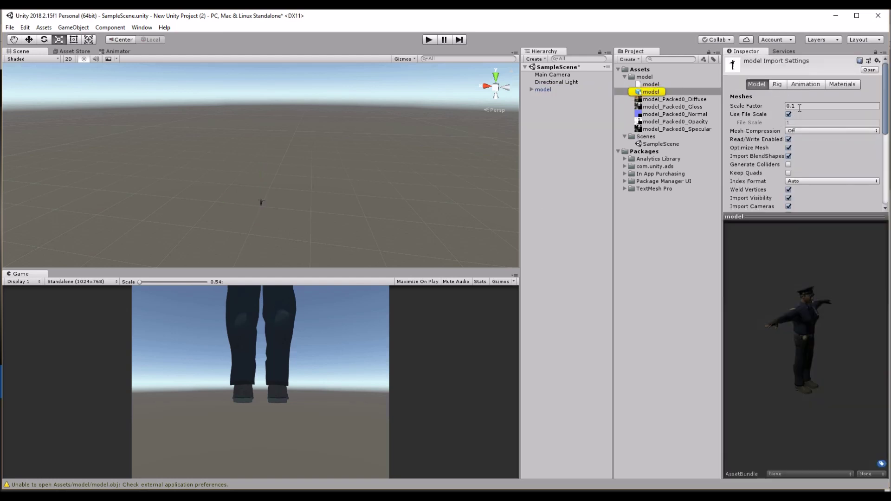
{"action": "left_click", "coordinate": [813, 106]}
{"action": "key", "text": "BackSpace"}
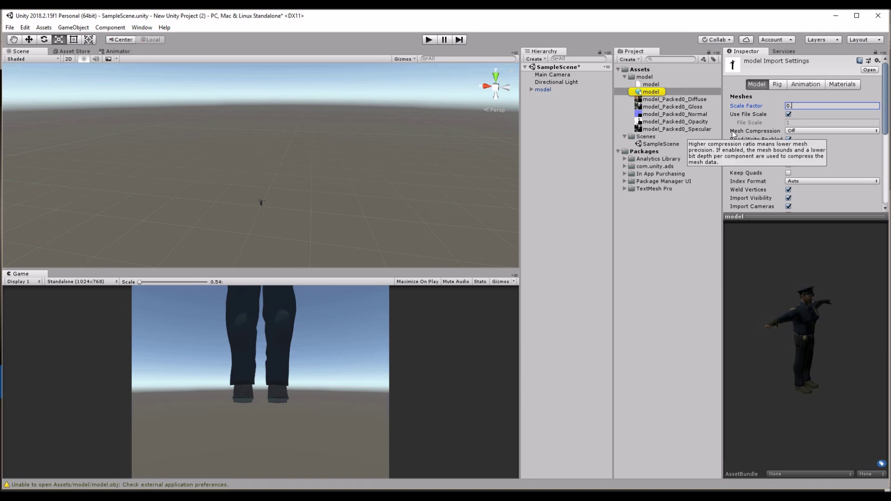
{"action": "type", "text": "05"}
{"action": "scroll", "coordinate": [831, 165], "scroll_direction": "down", "scroll_amount": 6}
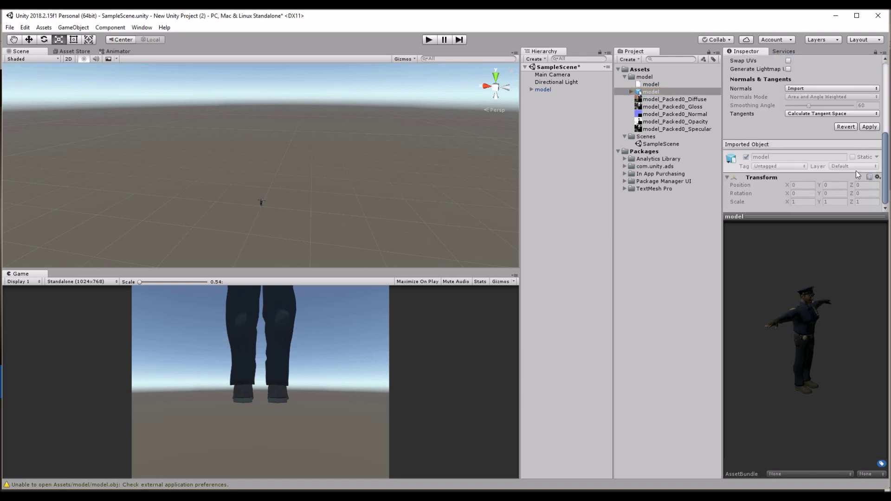
{"action": "left_click", "coordinate": [864, 130]}
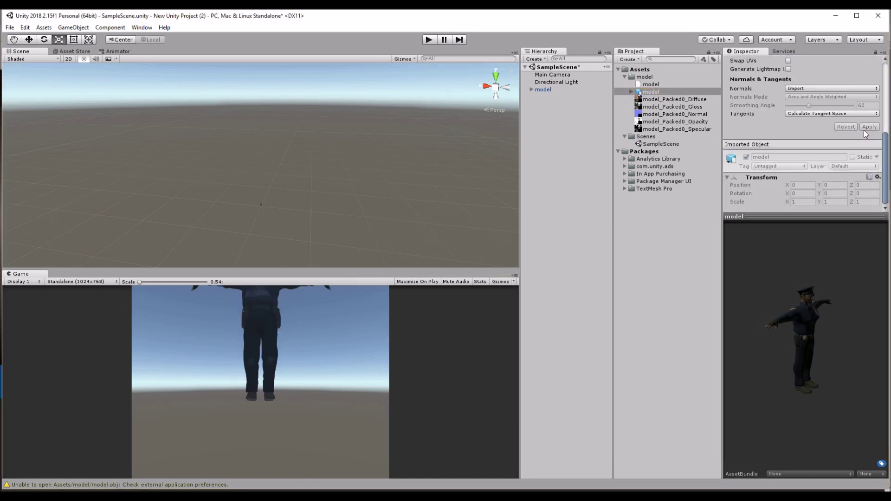
{"action": "left_click", "coordinate": [551, 91]}
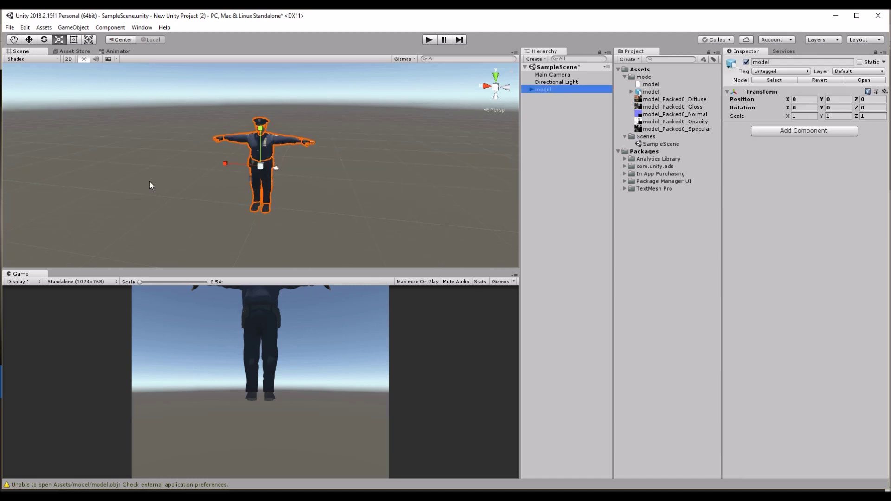
Lower the officer model to Y -3.15 and turn him about his vertical axis
{"action": "left_click", "coordinate": [27, 41]}
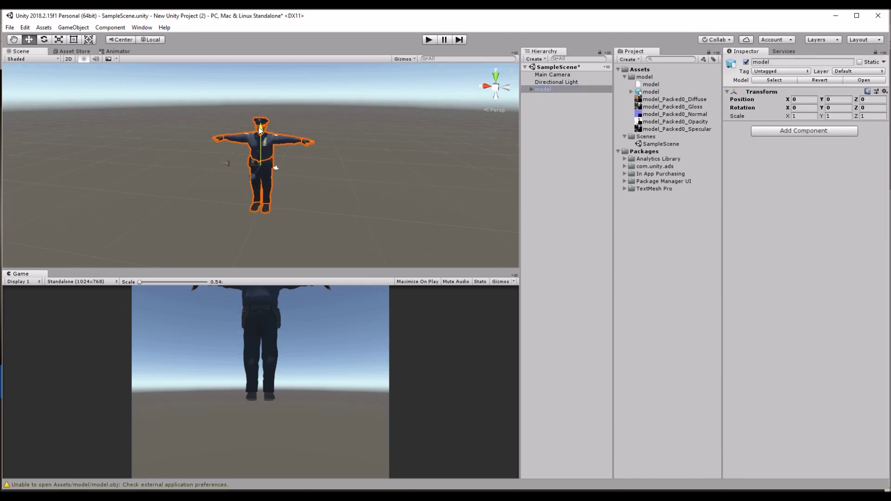
{"action": "left_click_drag", "start_coordinate": [260, 125], "coordinate": [258, 157]}
{"action": "left_click", "coordinate": [45, 40]}
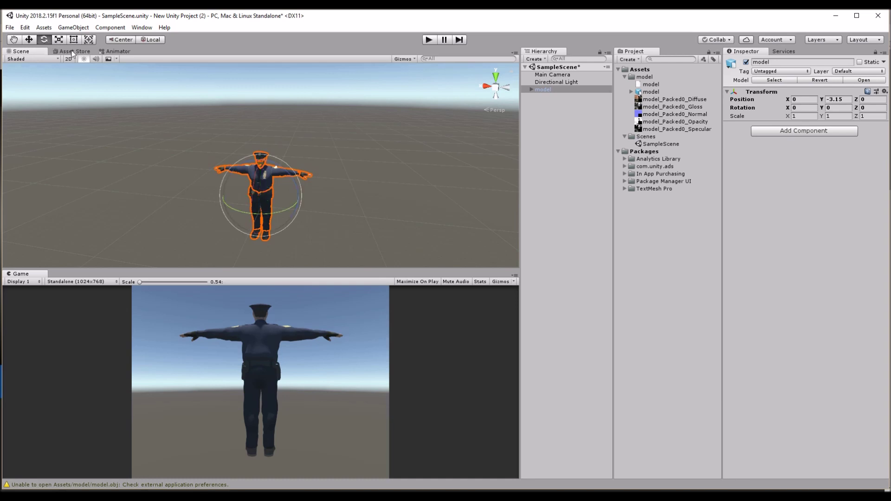
{"action": "left_click_drag", "start_coordinate": [301, 221], "coordinate": [76, 215]}
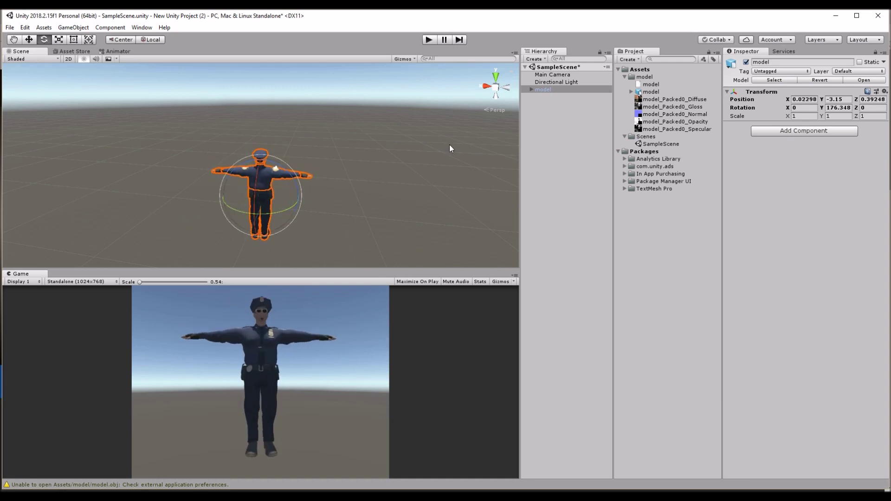
Tilt the Directional Light to X 10.102 and turn the officer to Y -186.03 facing the camera
{"action": "double_click", "coordinate": [559, 81]}
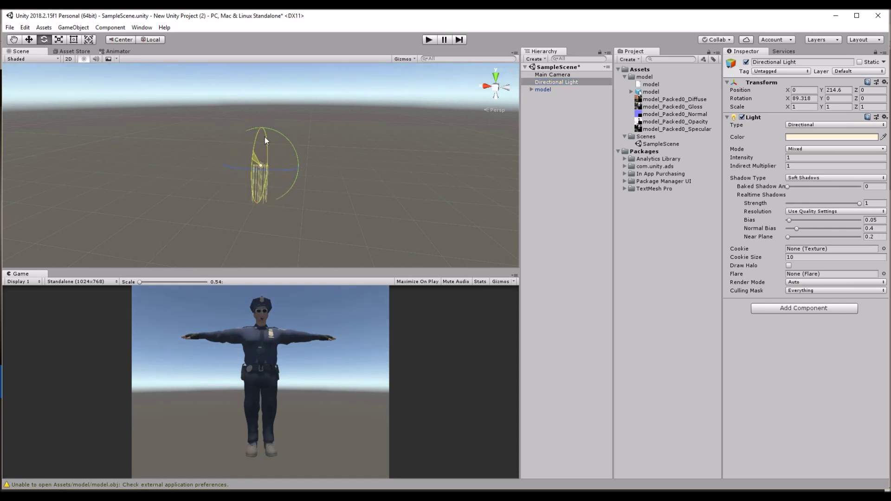
{"action": "left_click_drag", "start_coordinate": [265, 139], "coordinate": [397, 121]}
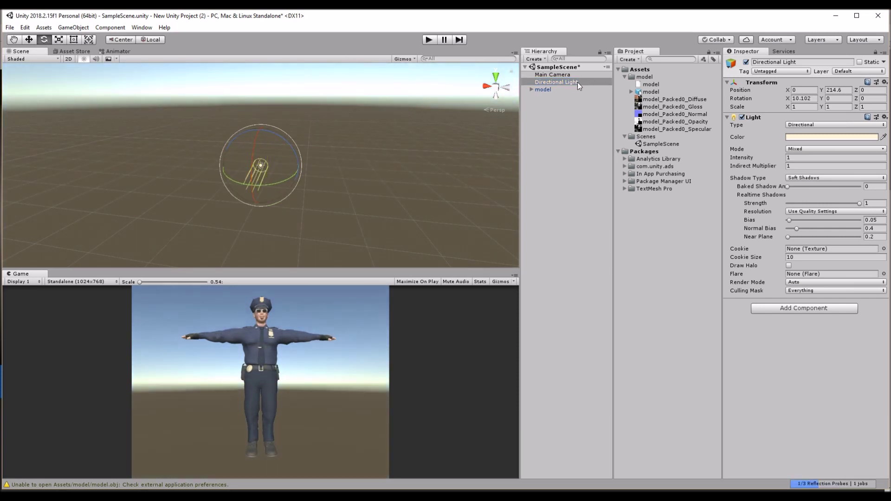
{"action": "double_click", "coordinate": [543, 89]}
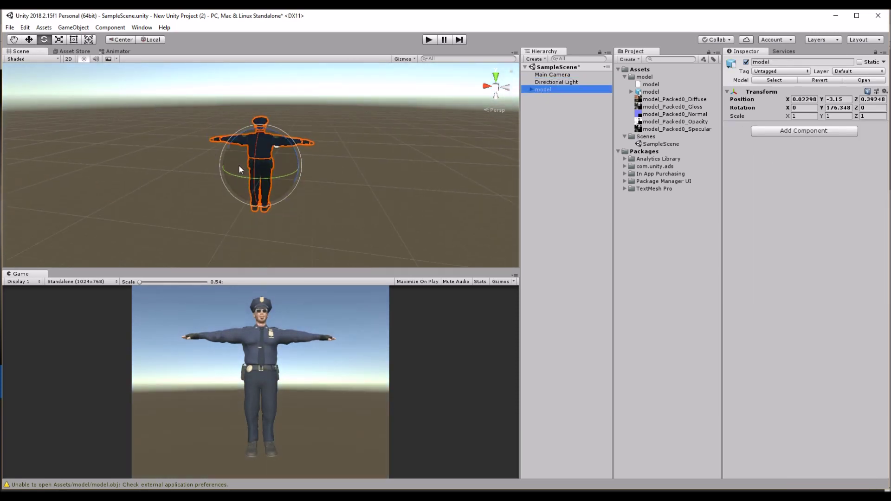
{"action": "left_click_drag", "start_coordinate": [238, 166], "coordinate": [706, 162]}
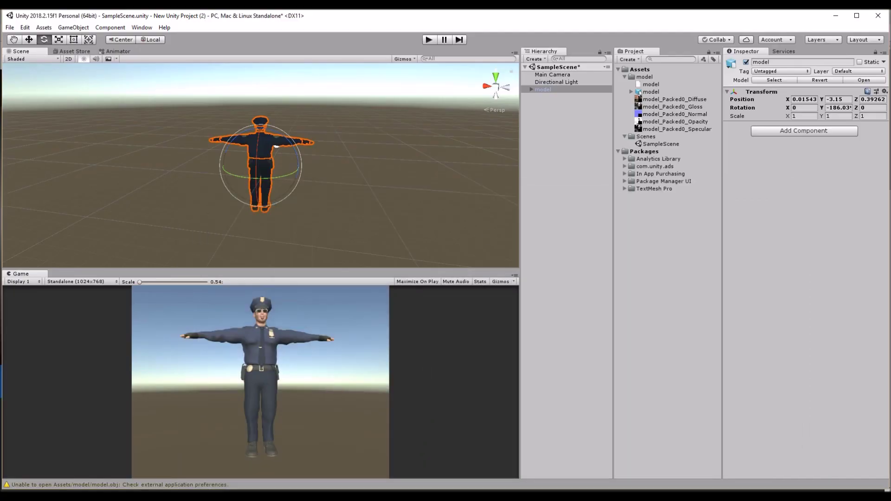
{"action": "left_click", "coordinate": [552, 90]}
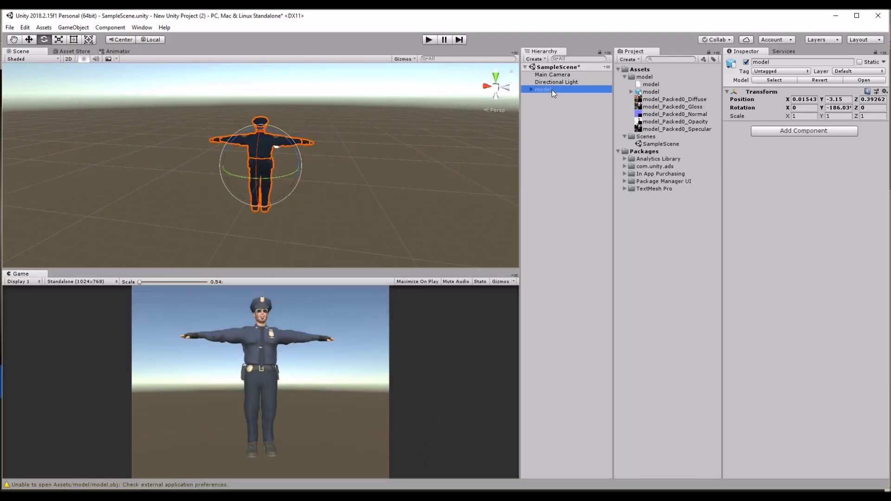
{"action": "left_click", "coordinate": [545, 122]}
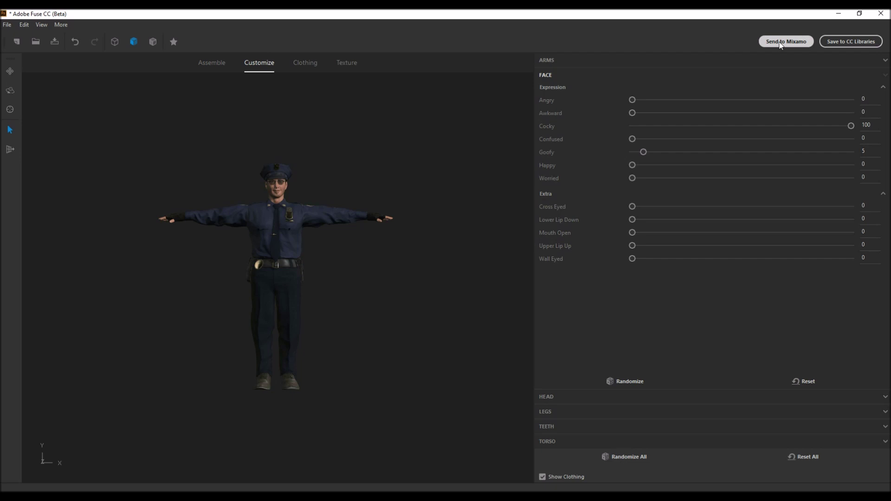
{"action": "left_click", "coordinate": [838, 14]}
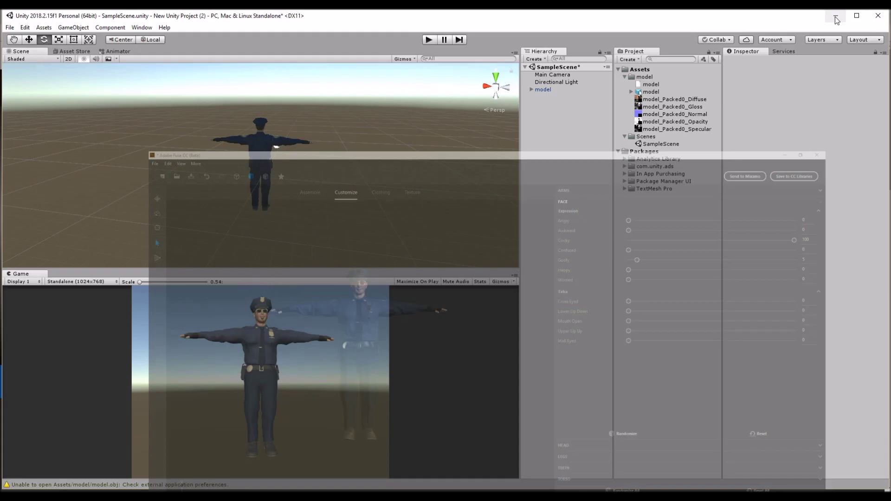
{"action": "left_click", "coordinate": [557, 92]}
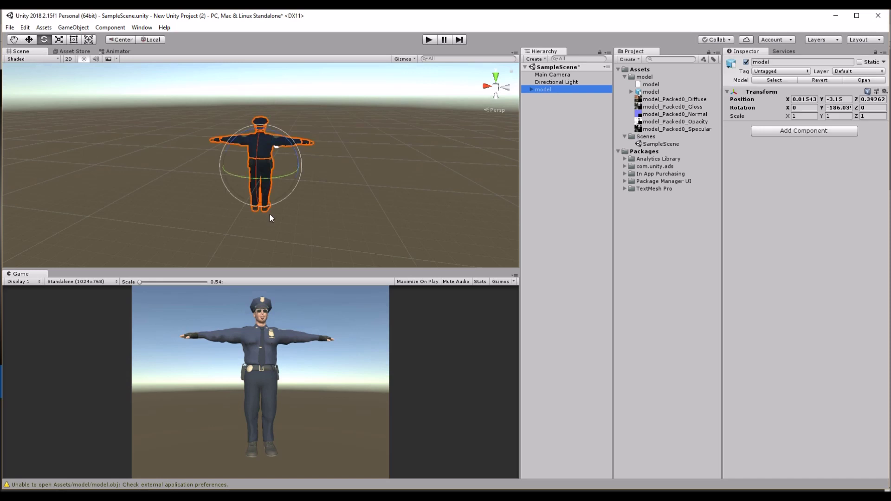
{"action": "left_click_drag", "start_coordinate": [266, 178], "coordinate": [274, 205]}
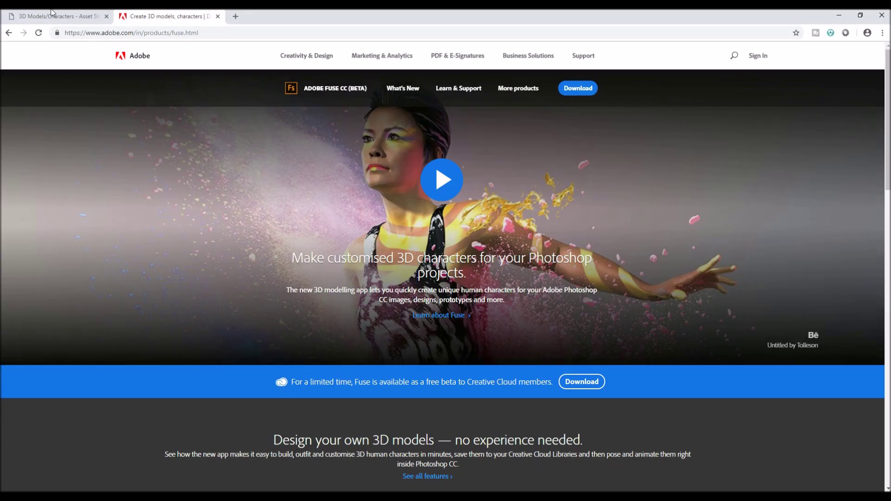
{"action": "left_click", "coordinate": [56, 16]}
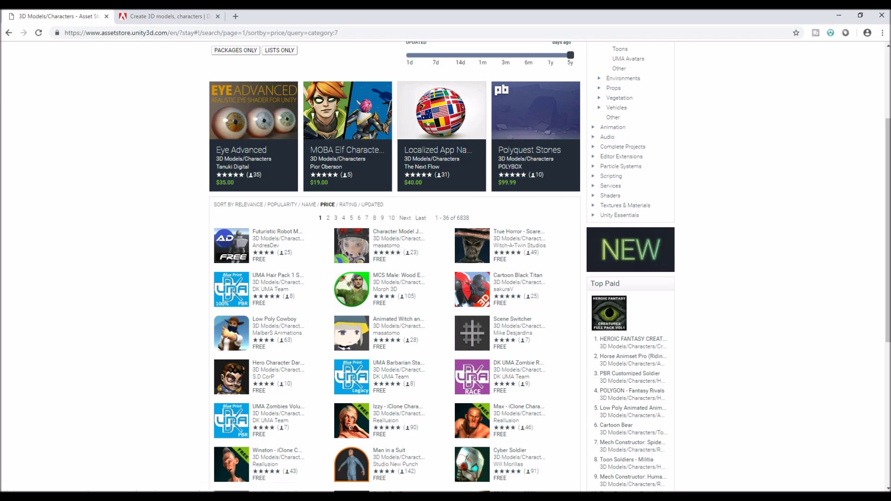
{"action": "left_click", "coordinate": [511, 459]}
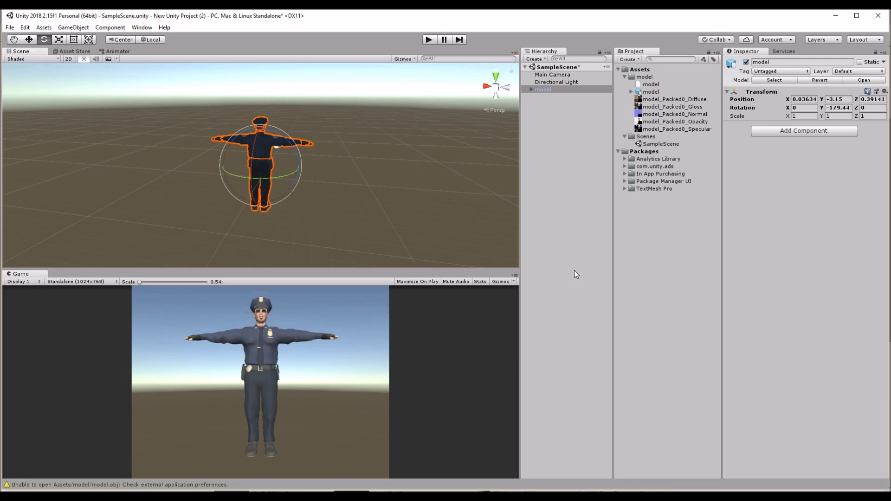
Rotate the officer model to Y -196.55 with the Rotate gizmo's green ring
{"action": "left_click", "coordinate": [571, 89]}
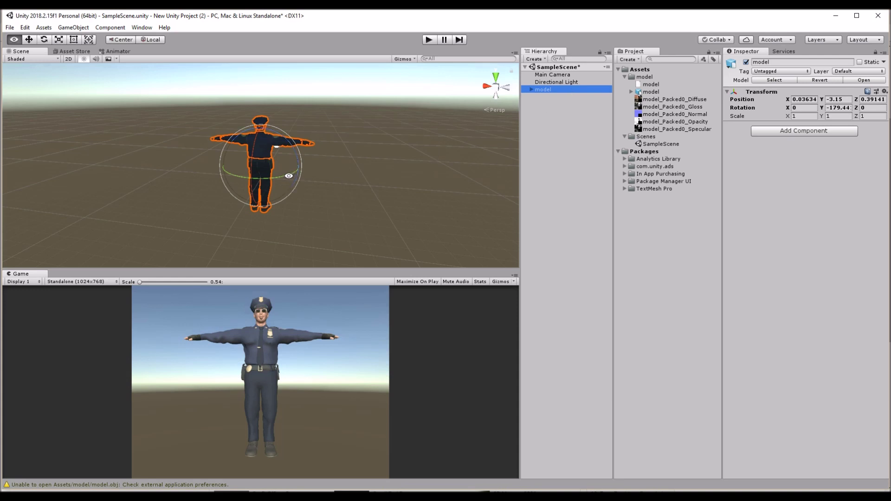
{"action": "left_click_drag", "start_coordinate": [289, 177], "coordinate": [308, 180]}
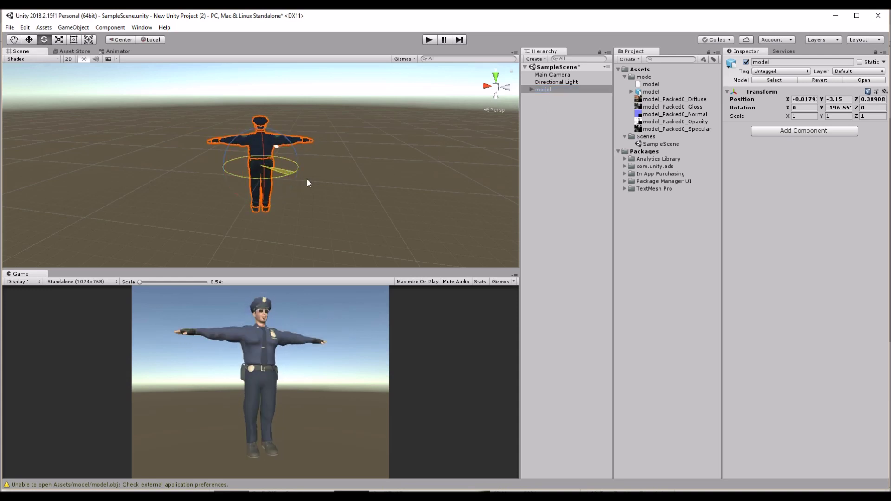